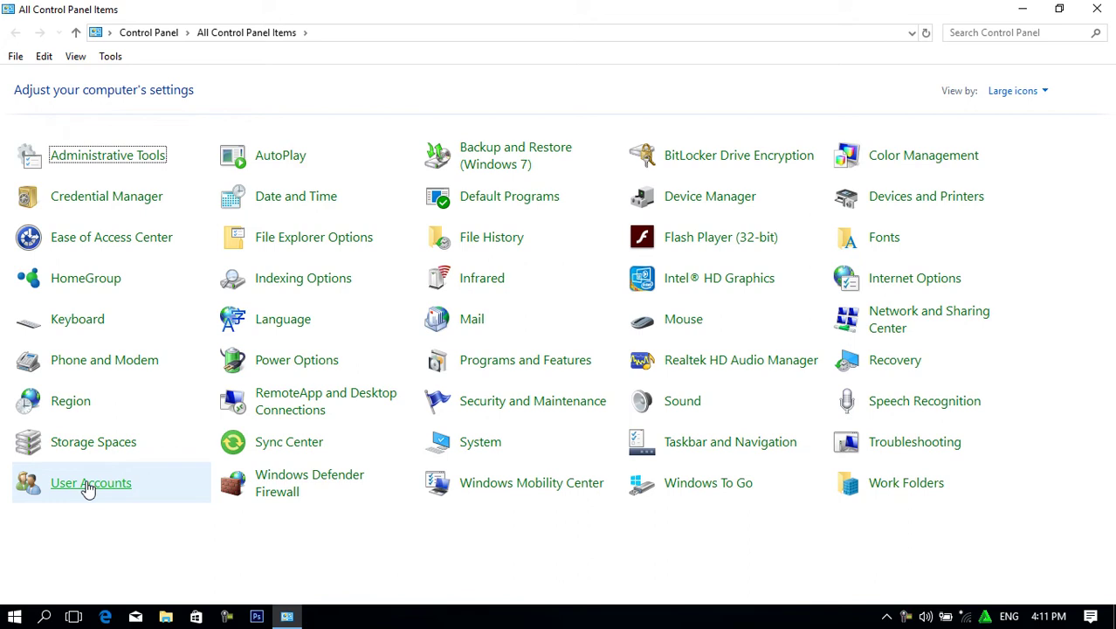
# Launch Notepad from the Run box and move its window up and to the right.
pyautogui.press('super+r')
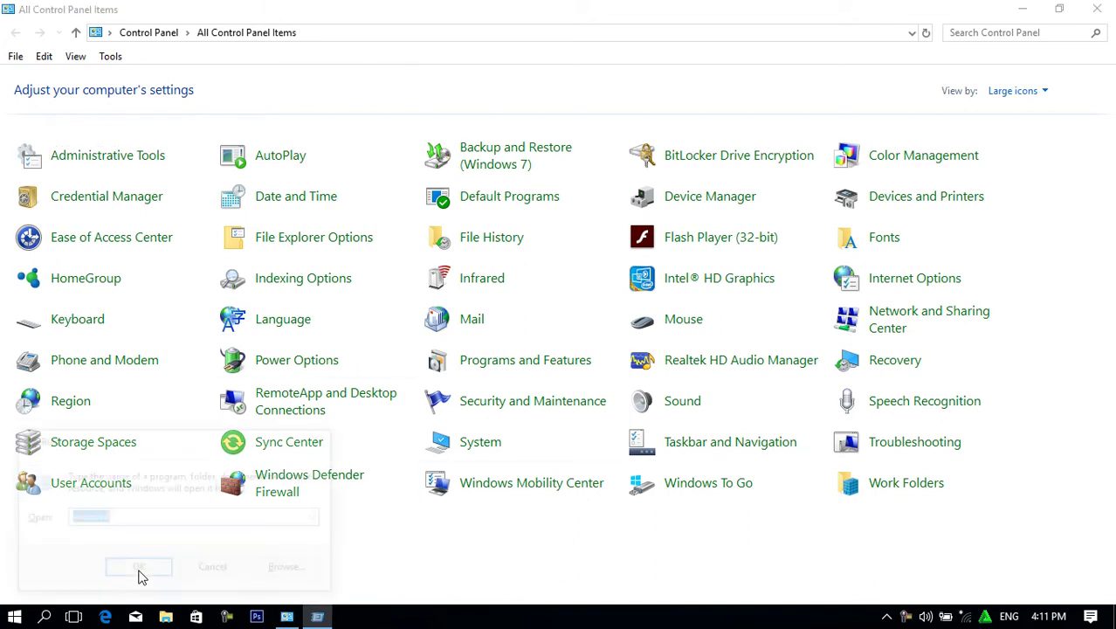
pyautogui.write('not')
pyautogui.press('Down')
pyautogui.click(138, 569)
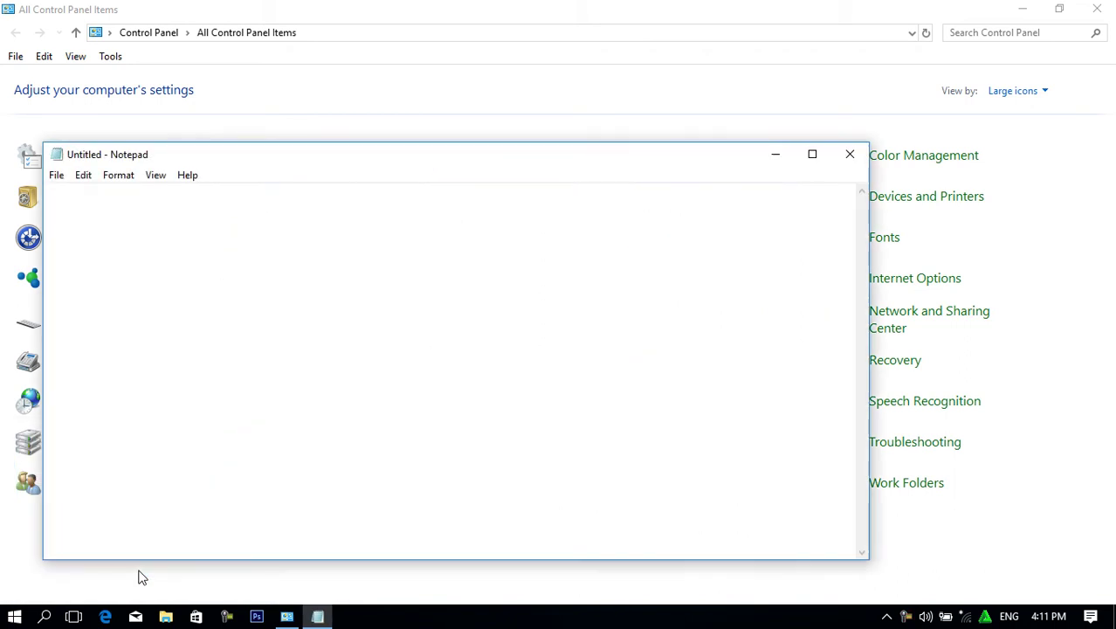
pyautogui.moveTo(404, 168); pyautogui.dragTo(453, 128)
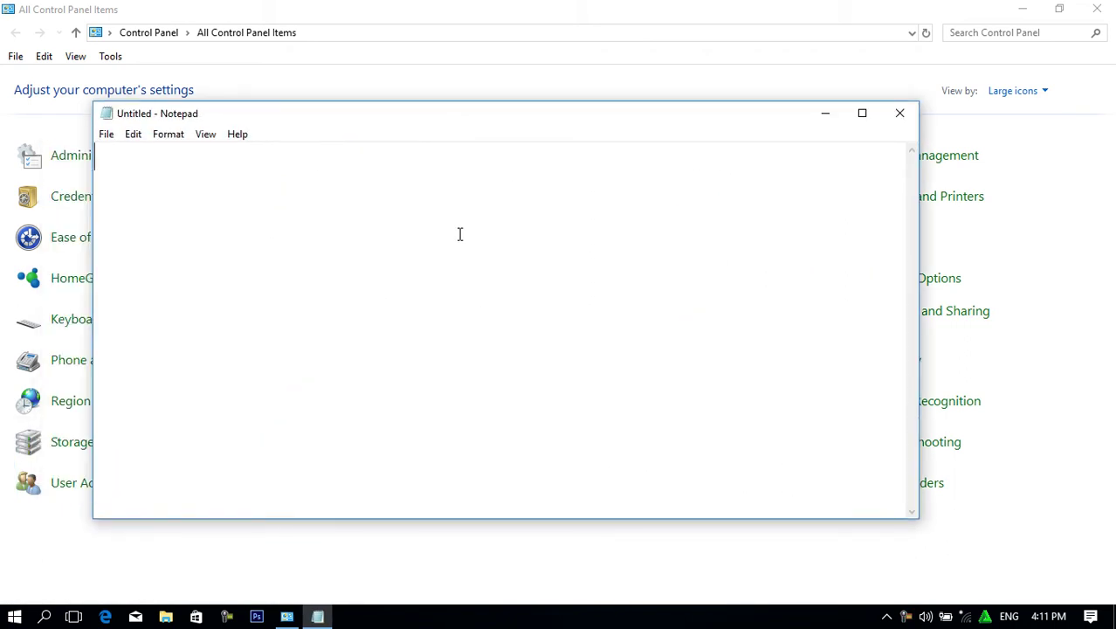
# Type the heading 'User Account:' with an indented 'type:' line beneath it.
pyautogui.write('User')
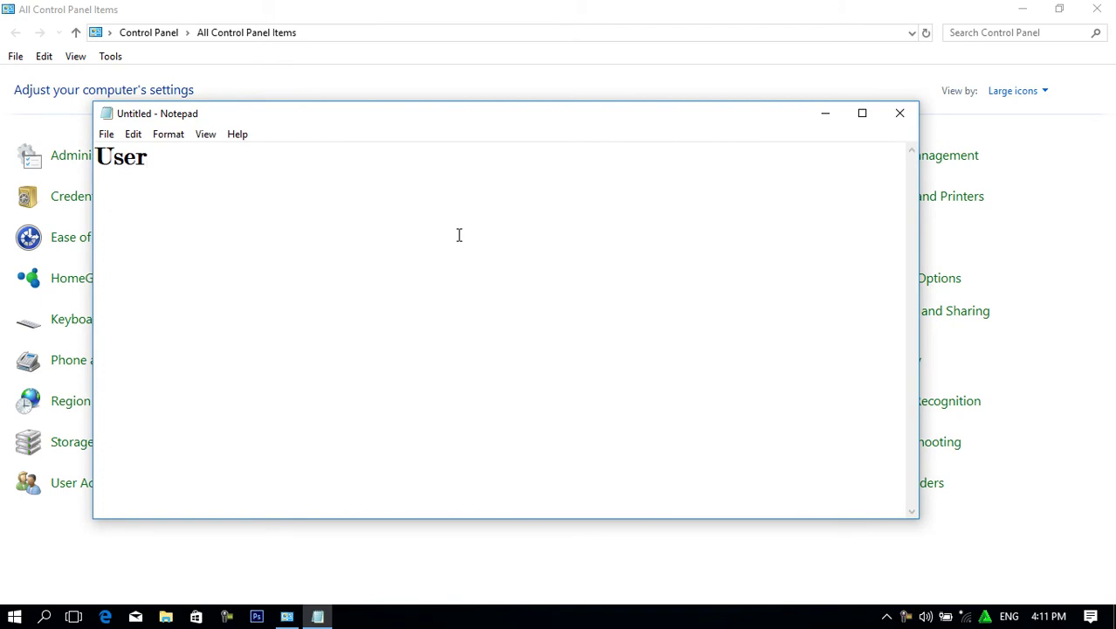
pyautogui.write(' Account:')
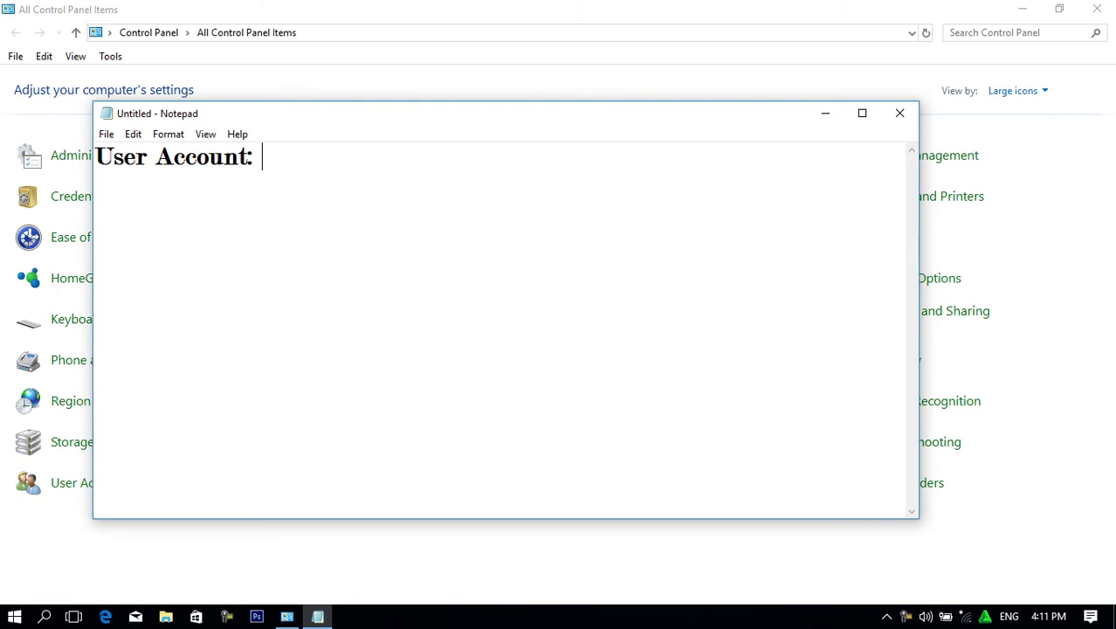
pyautogui.press('Return')
pyautogui.press('Tab')
pyautogui.write('type:')
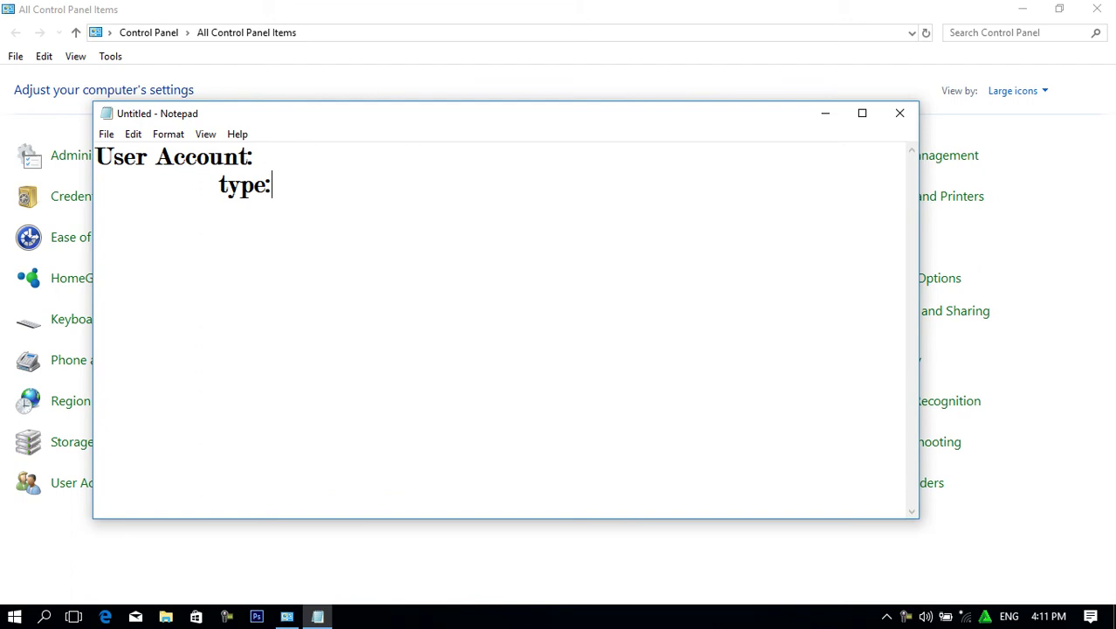
pyautogui.press('Return')
pyautogui.press('Tab')
pyautogui.press('Tab')
# Add 'Addministrator' on the next indented line and begin typing the following account type.
pyautogui.write('addmist')
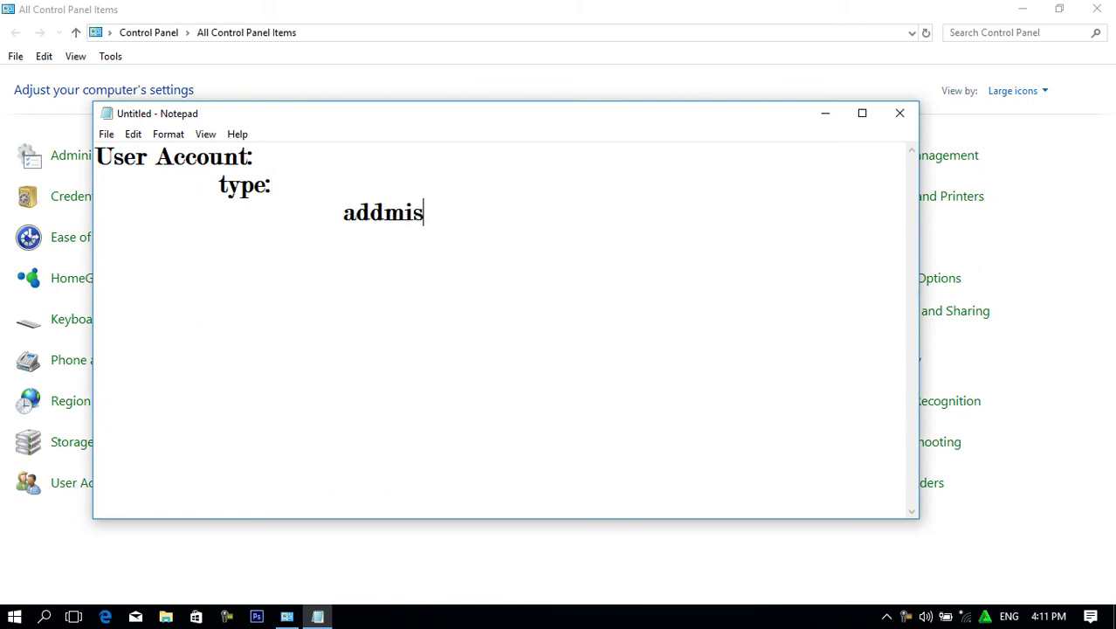
pyautogui.press('BackSpace')
pyautogui.press('BackSpace')
pyautogui.press('BackSpace')
pyautogui.press('BackSpace')
pyautogui.press('BackSpace')
pyautogui.press('BackSpace')
pyautogui.press('BackSpace')
pyautogui.press('BackSpace')
pyautogui.press('BackSpace')
pyautogui.write('Addmis')
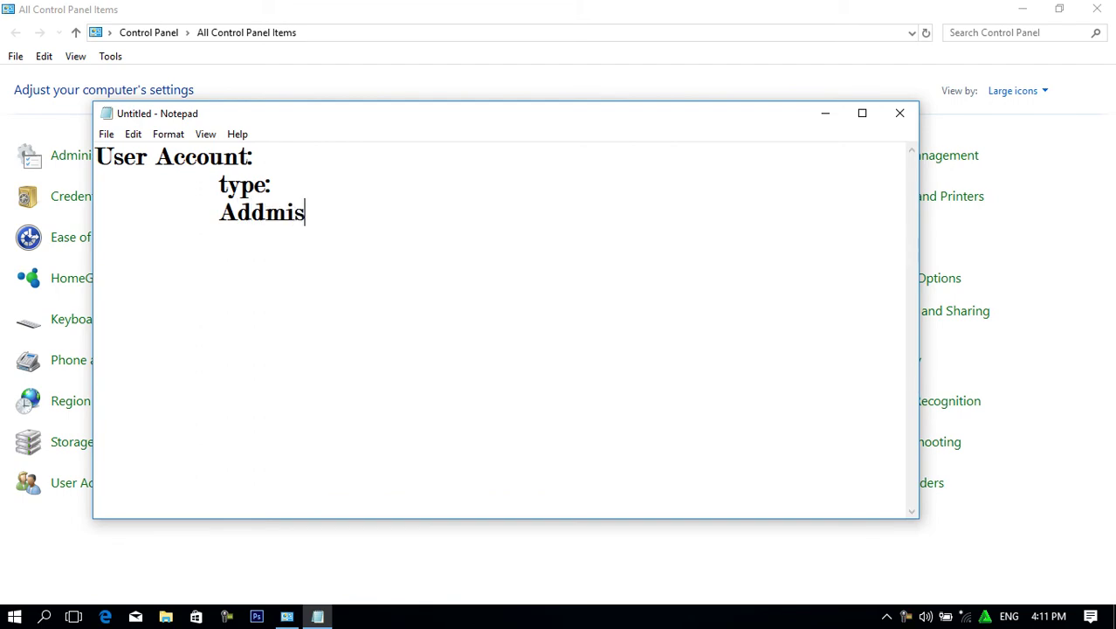
pyautogui.press('BackSpace')
pyautogui.write('nistrator')
pyautogui.press('Return')
pyautogui.press('Tab')
pyautogui.press('Tab')
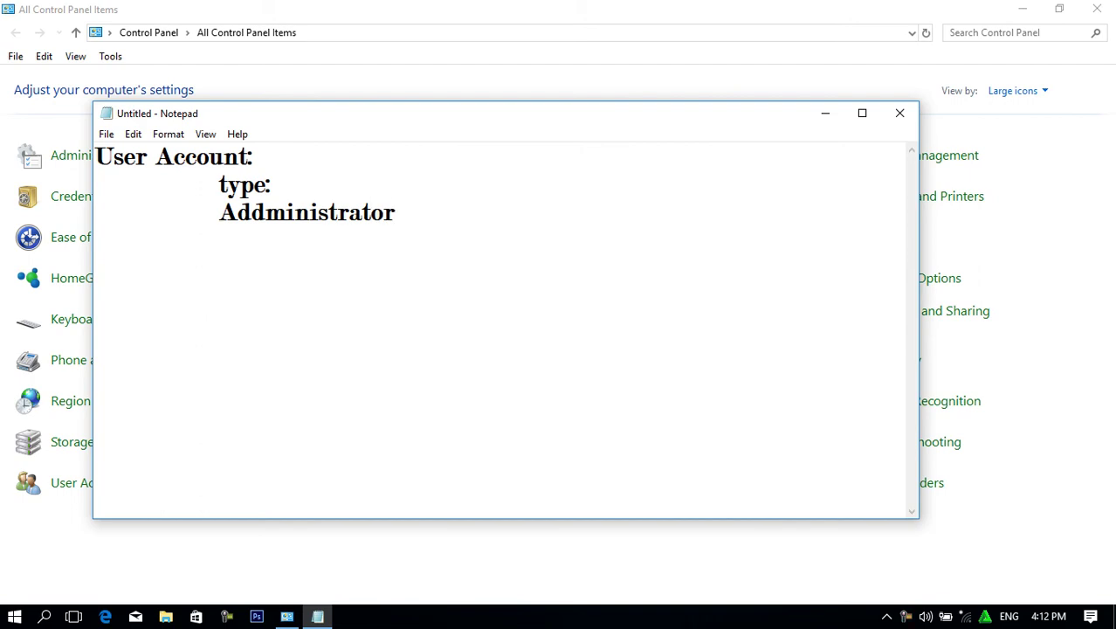
pyautogui.write('Standandar')
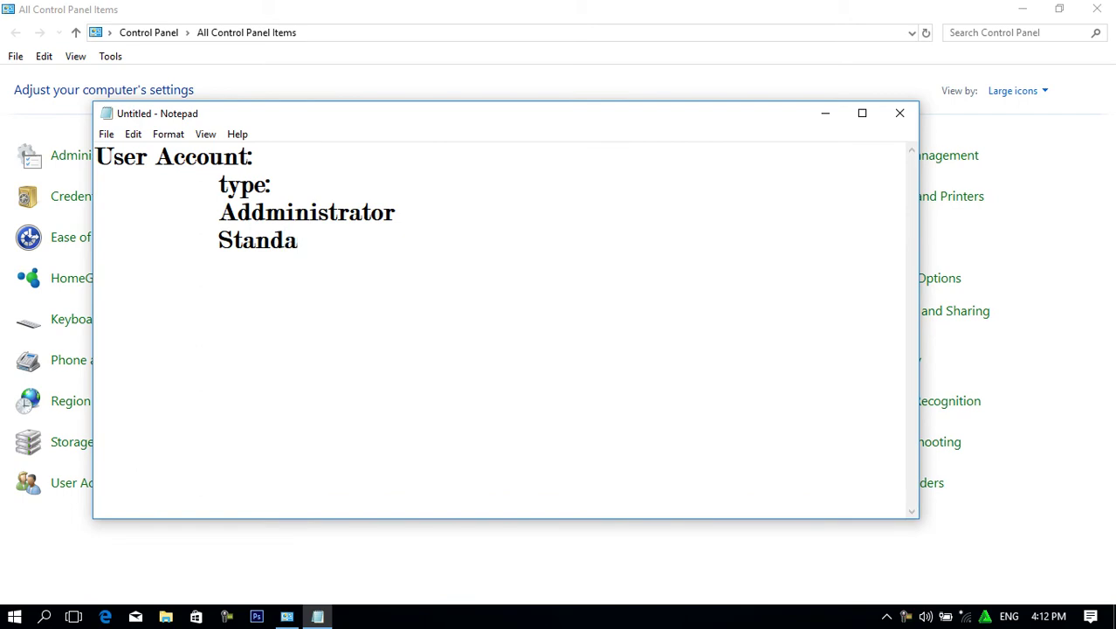
# Add indented 'standard' and 'Guest' lines below Addministrator.
pyautogui.press('BackSpace')
pyautogui.press('BackSpace')
pyautogui.press('BackSpace')
pyautogui.press('BackSpace')
pyautogui.press('BackSpace')
pyautogui.press('BackSpace')
pyautogui.press('BackSpace')
pyautogui.press('BackSpace')
pyautogui.press('BackSpace')
pyautogui.write('da')
pyautogui.press('BackSpace')
pyautogui.press('BackSpace')
pyautogui.press('BackSpace')
pyautogui.write('t')
pyautogui.press('BackSpace')
pyautogui.write('s')
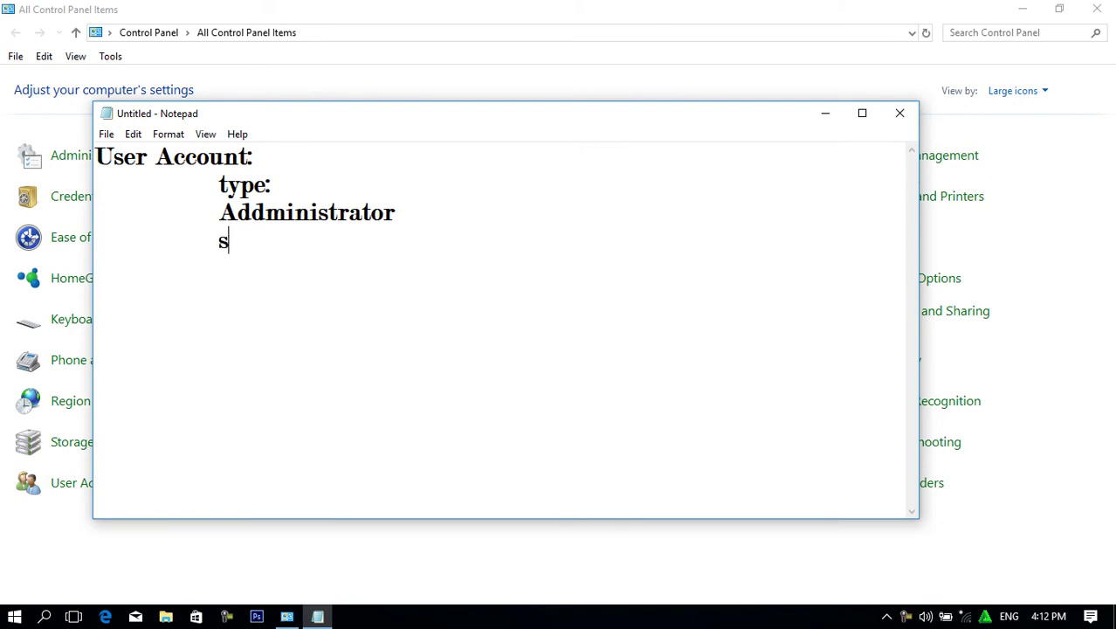
pyautogui.write('tandard')
pyautogui.press('Return')
pyautogui.press('Tab')
pyautogui.write('TR')
pyautogui.press('BackSpace')
pyautogui.press('BackSpace')
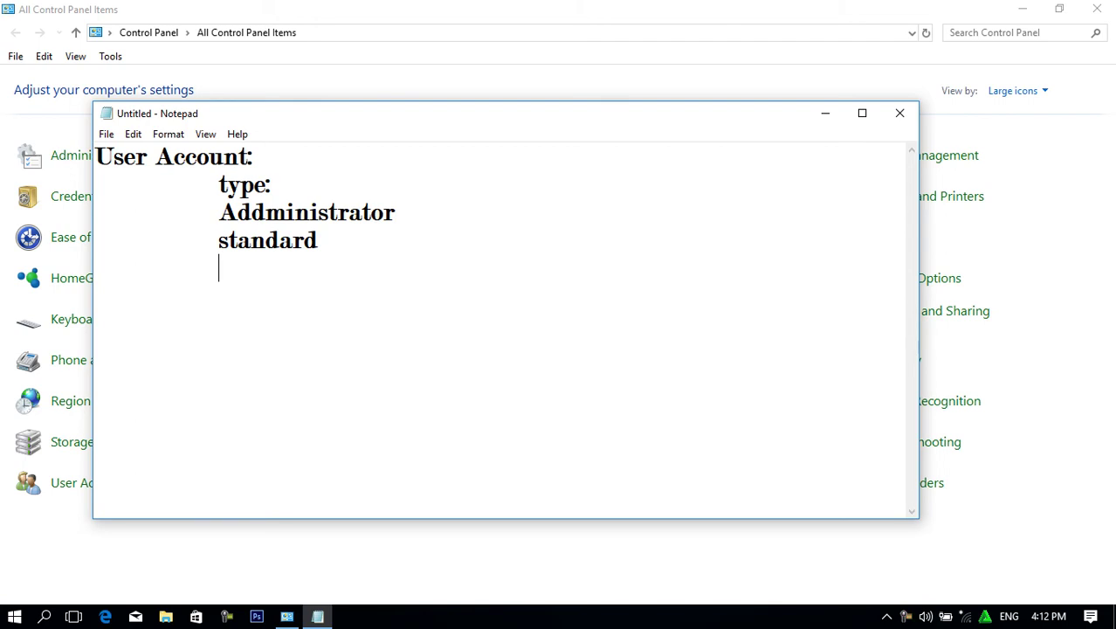
pyautogui.write('Gues')
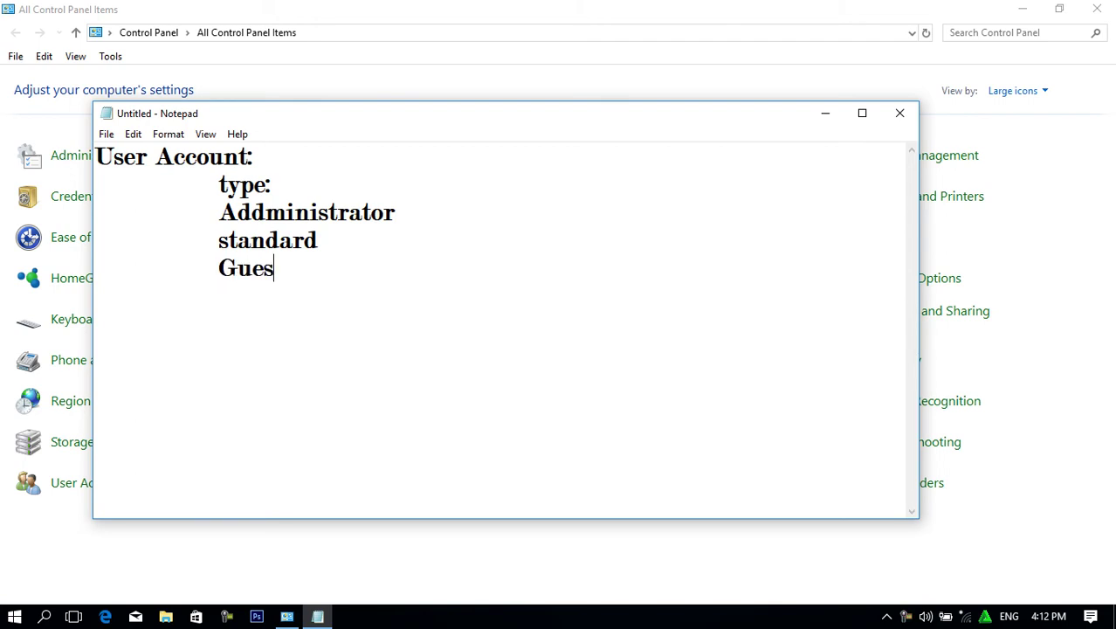
# Append ': full permission 100%' to Addministrator and ': half permission 50%' to standard.
pyautogui.click(433, 210)
pyautogui.write(': full permis')
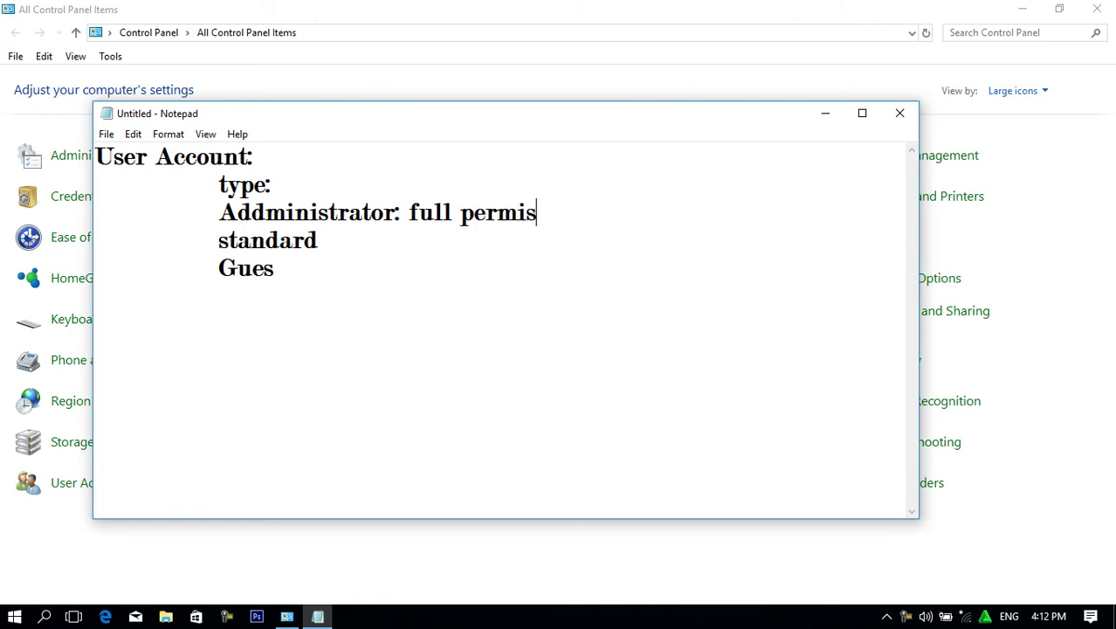
pyautogui.write('sion 100%')
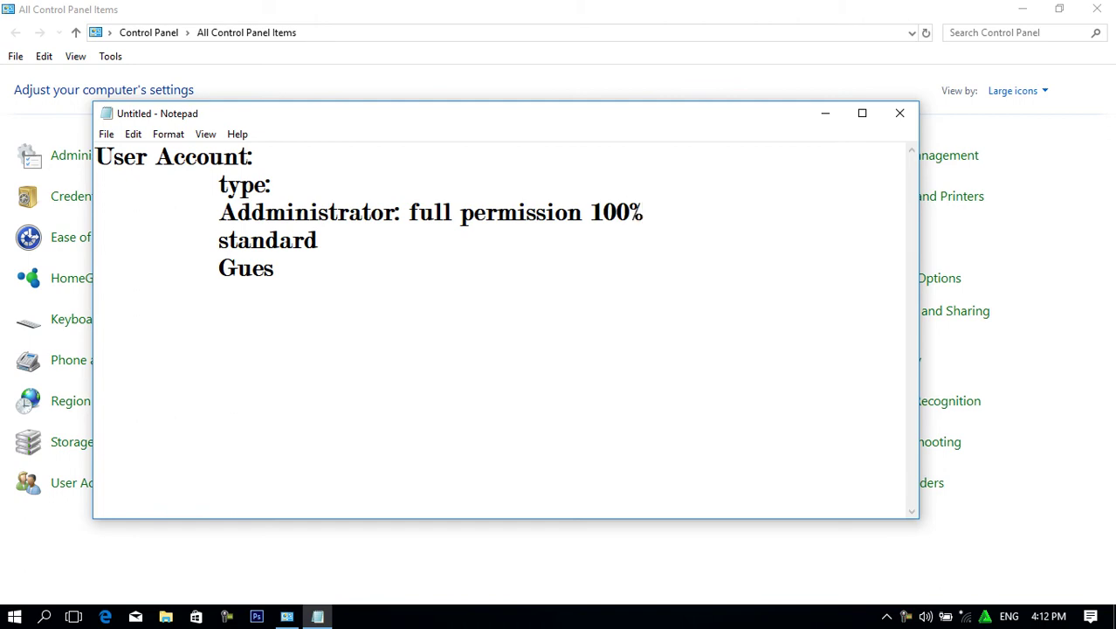
pyautogui.click(348, 250)
pyautogui.write(': half perm')
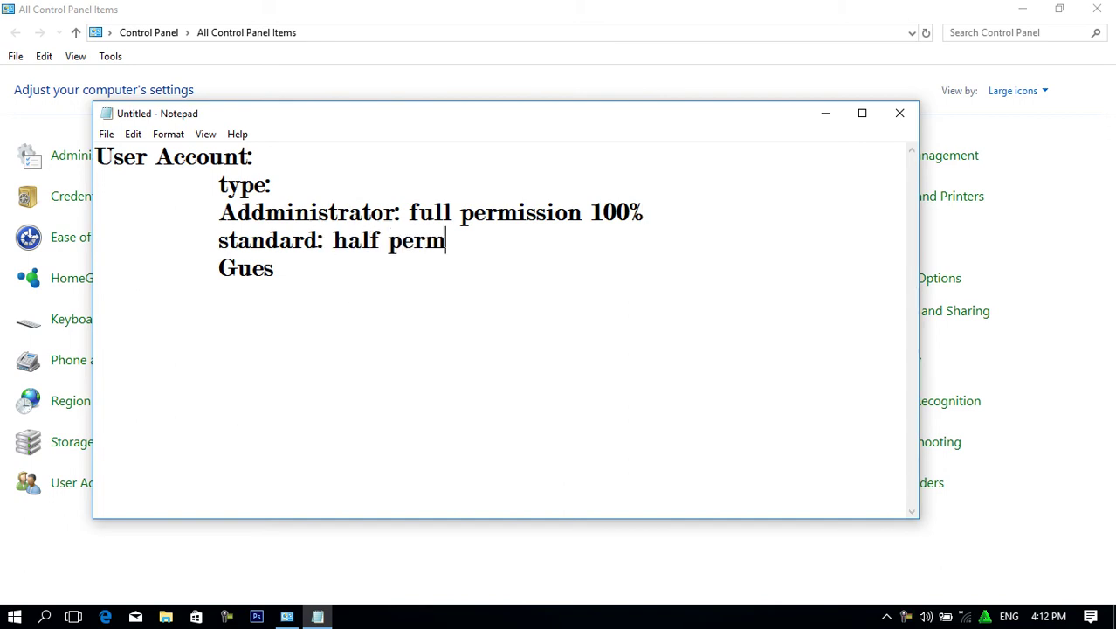
pyautogui.write('ission ')
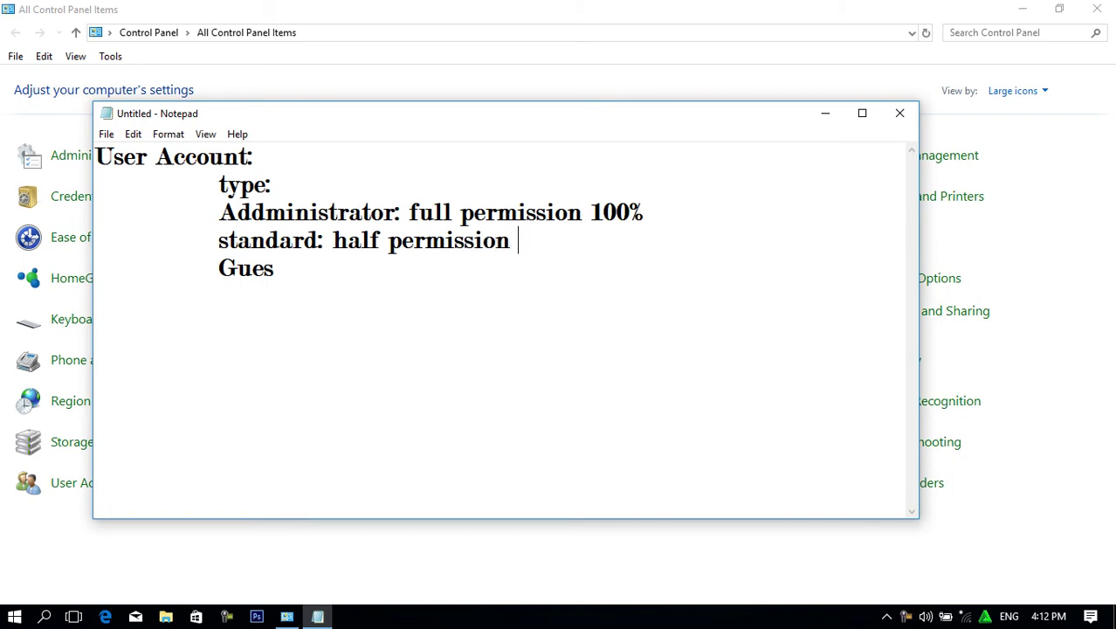
pyautogui.write('50%')
pyautogui.press('BackSpace')
pyautogui.write('0%')
# Finish the Guest line as 'Guest: 30%' and highlight the Administrator line.
pyautogui.click(293, 271)
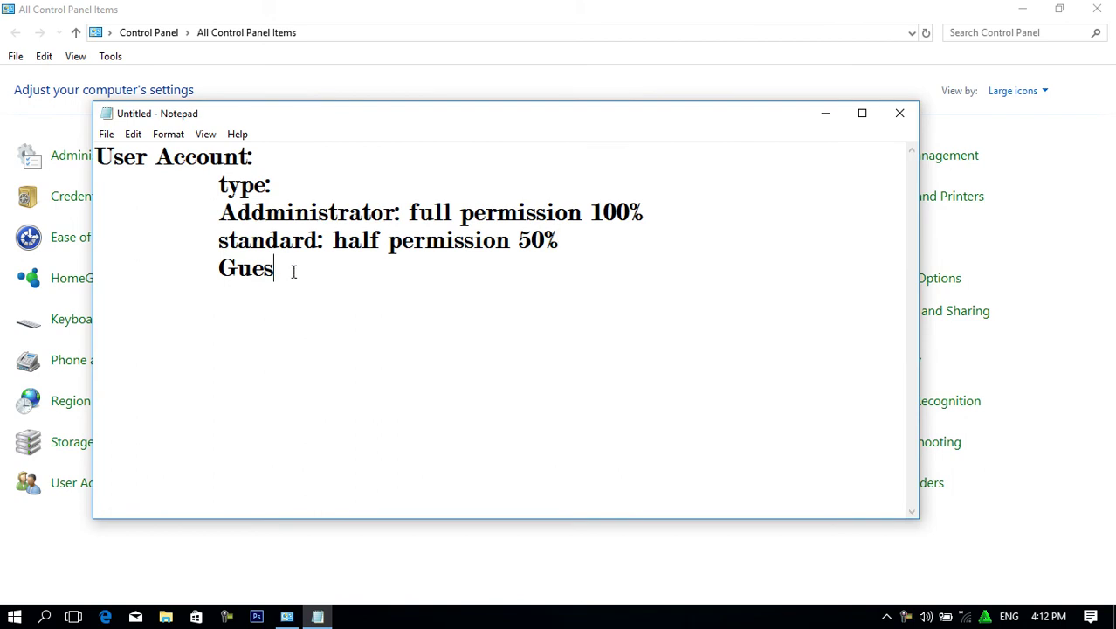
pyautogui.write('t: 3')
pyautogui.write('0%')
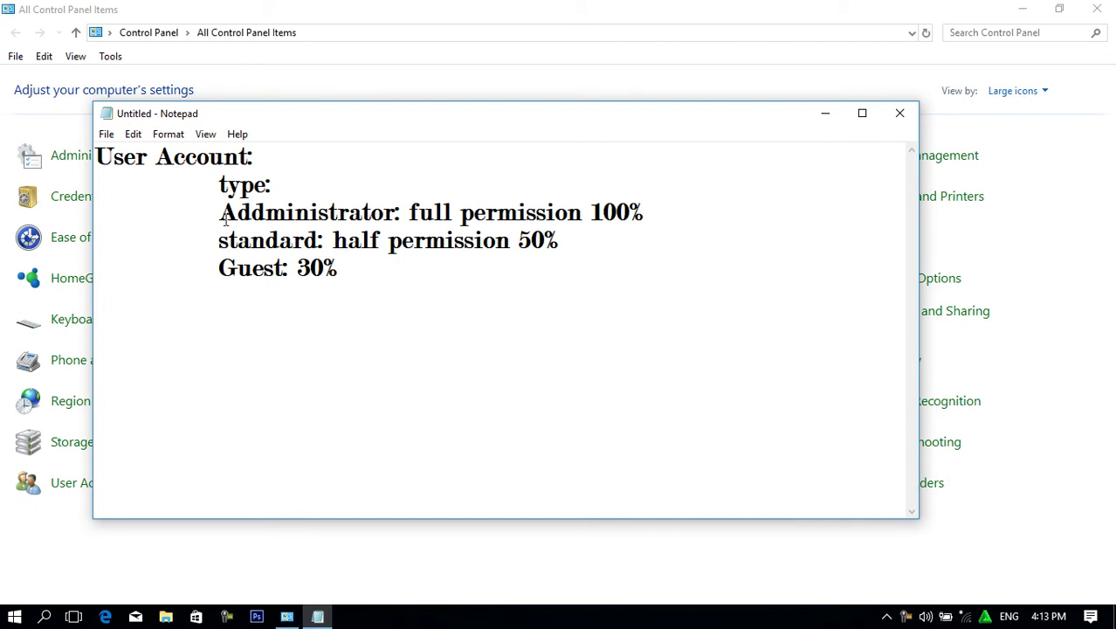
pyautogui.moveTo(219, 212); pyautogui.dragTo(641, 215)
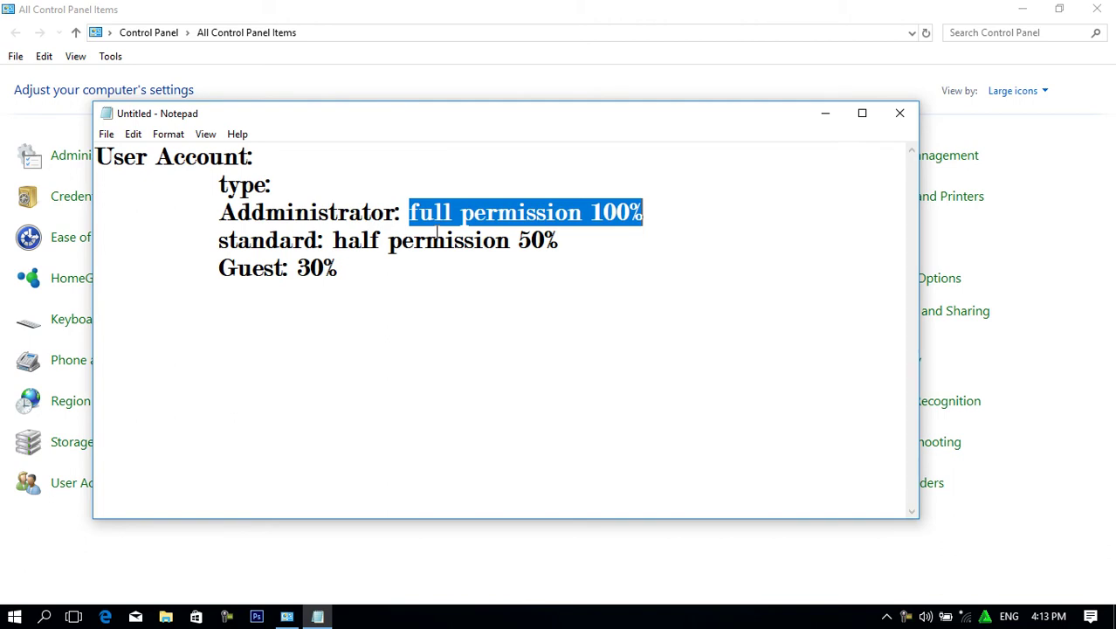
pyautogui.click(575, 245)
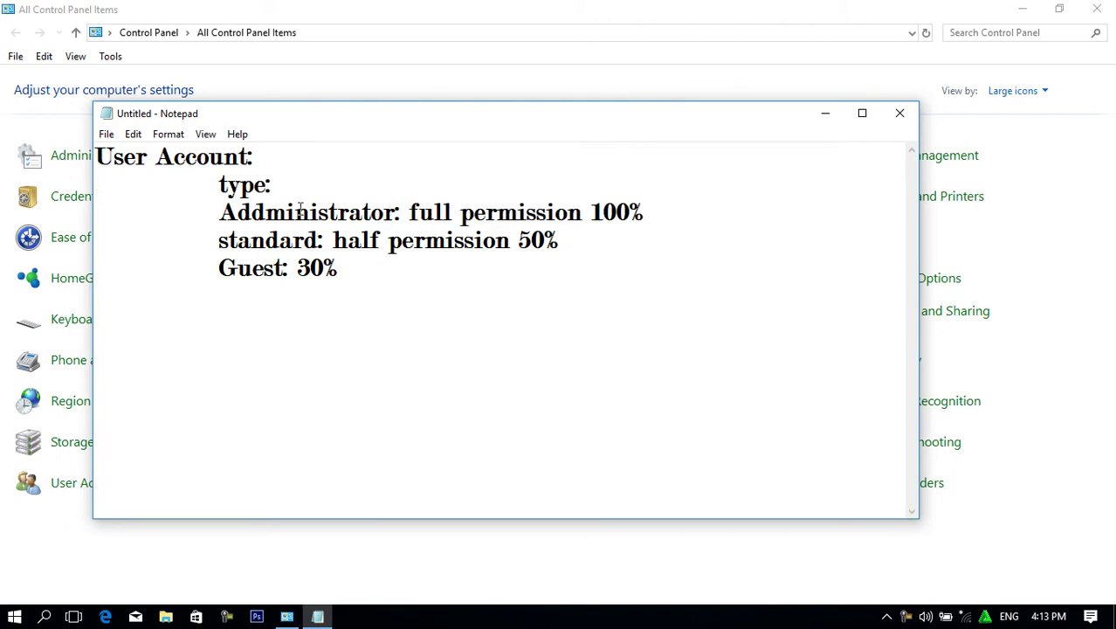
pyautogui.moveTo(318, 248); pyautogui.dragTo(202, 229)
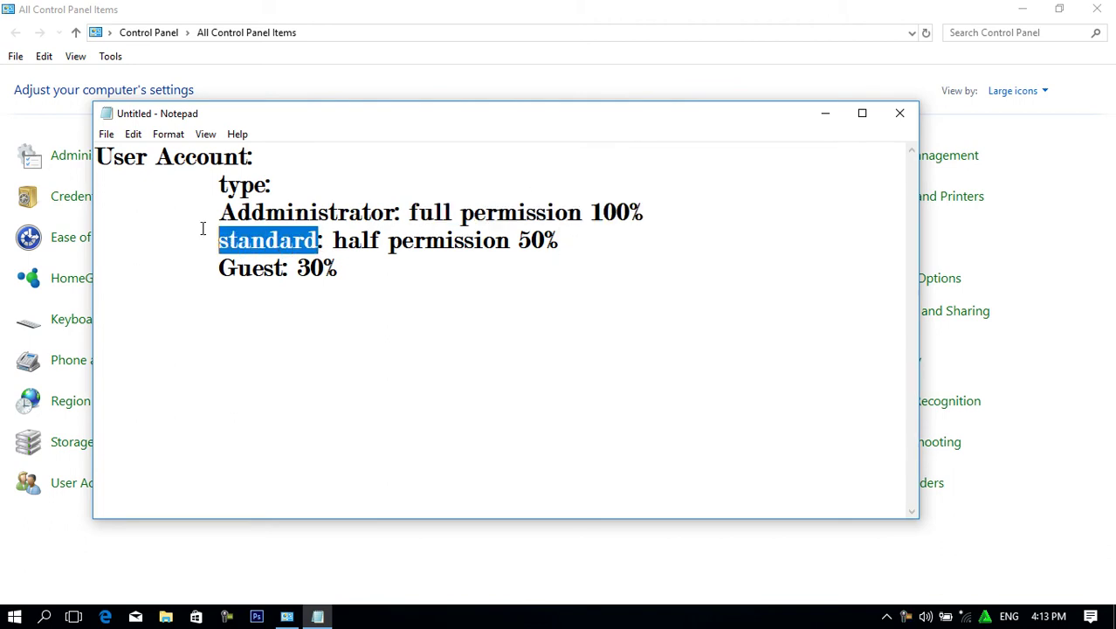
pyautogui.click(570, 248)
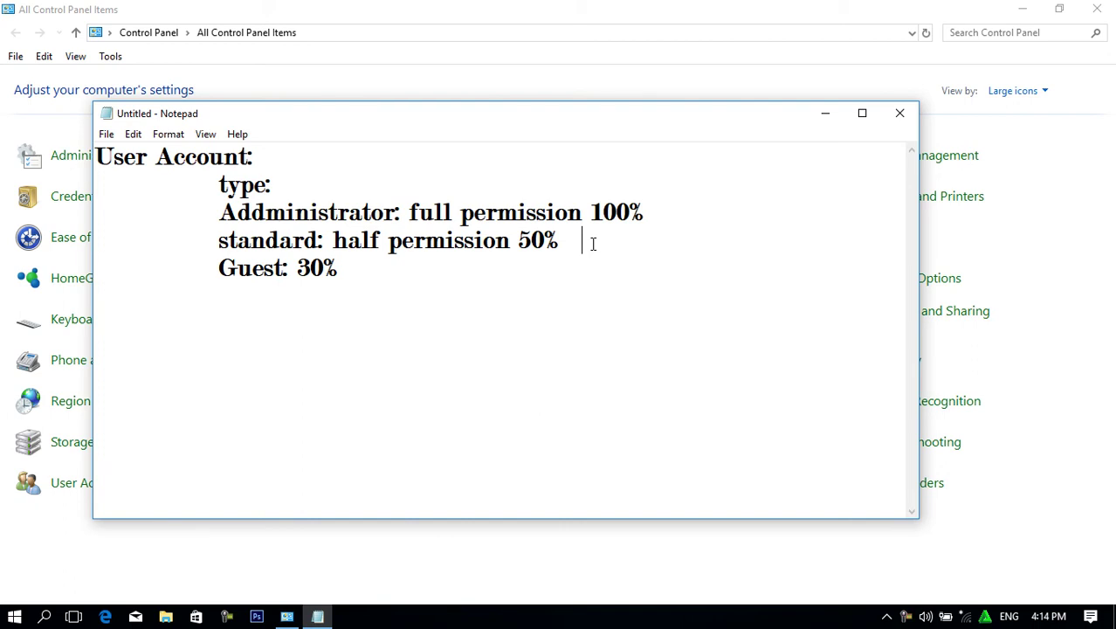
pyautogui.click(389, 271)
# Highlight the Addministrator: and standard: labels while explaining, then close the Notepad window.
pyautogui.click(652, 213)
pyautogui.moveTo(403, 213); pyautogui.dragTo(218, 213)
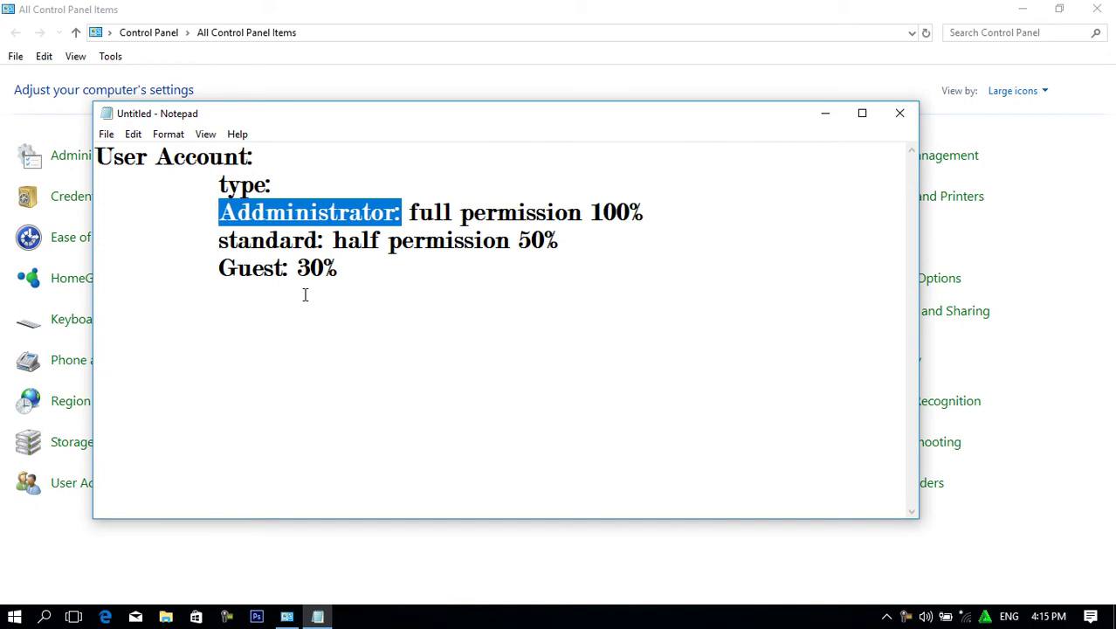
pyautogui.click(348, 215)
pyautogui.moveTo(324, 240); pyautogui.dragTo(251, 241)
pyautogui.click(282, 268)
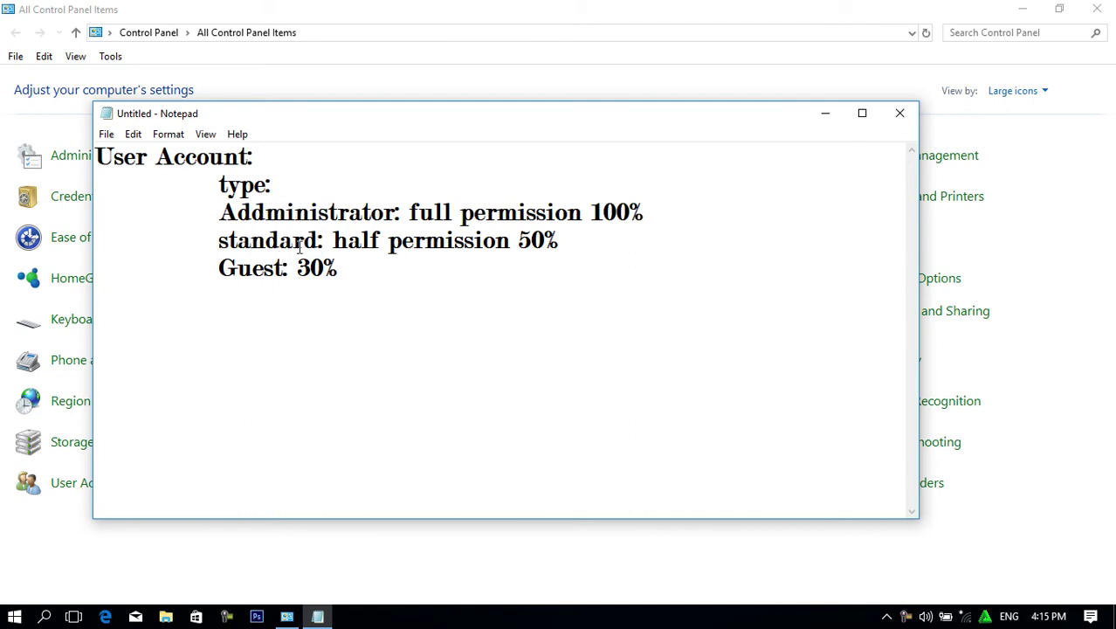
pyautogui.moveTo(402, 213); pyautogui.dragTo(225, 218)
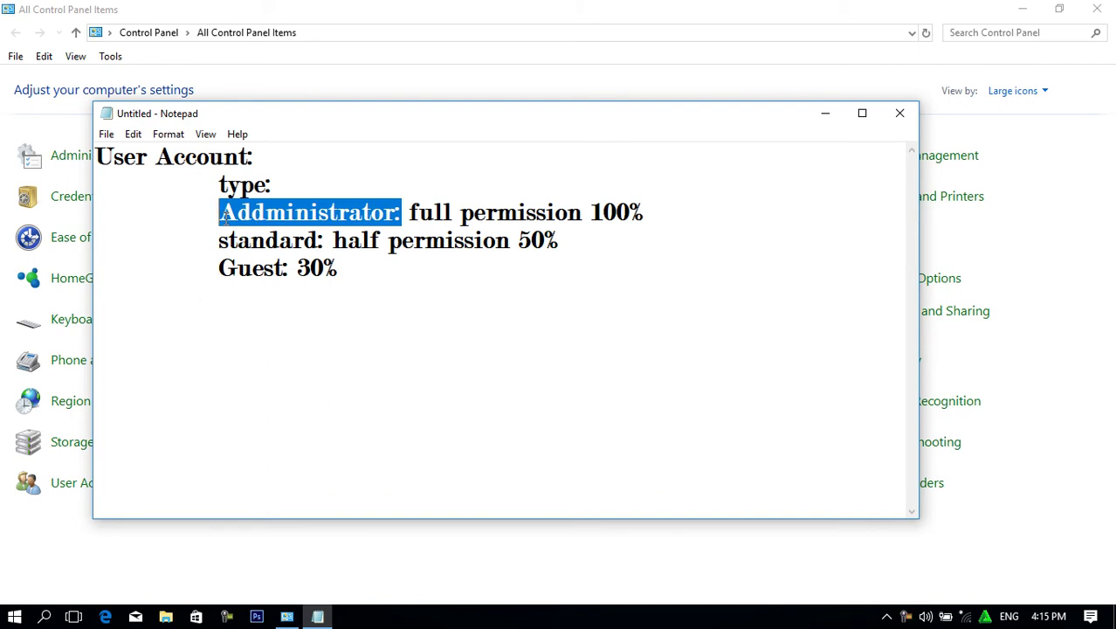
pyautogui.click(267, 241)
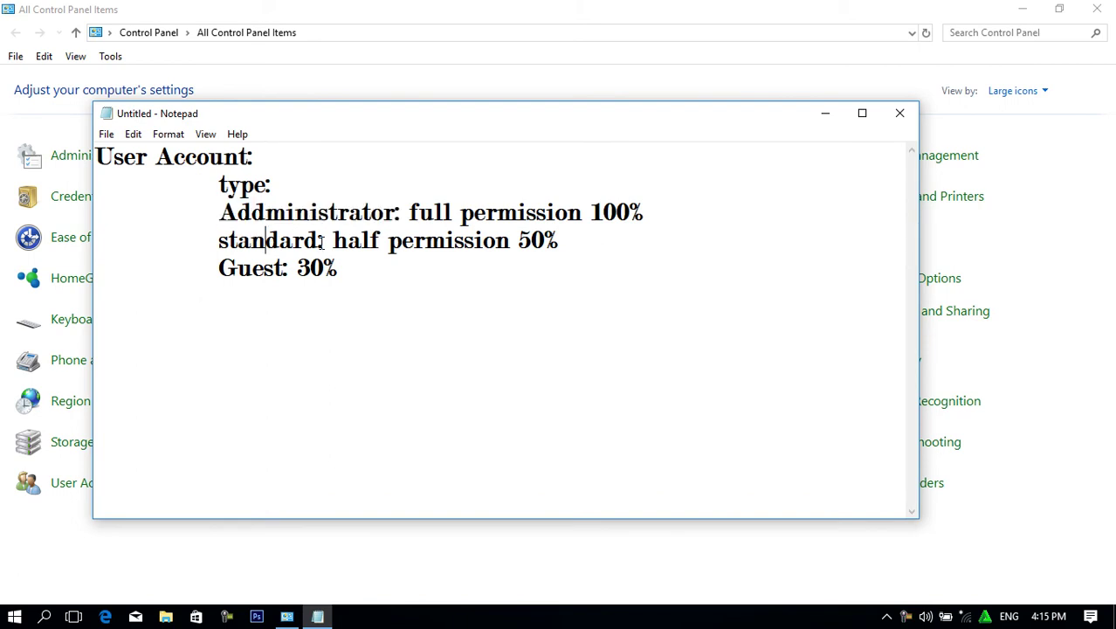
pyautogui.moveTo(327, 240); pyautogui.dragTo(195, 242)
pyautogui.click(296, 212)
pyautogui.moveTo(221, 213); pyautogui.dragTo(402, 211)
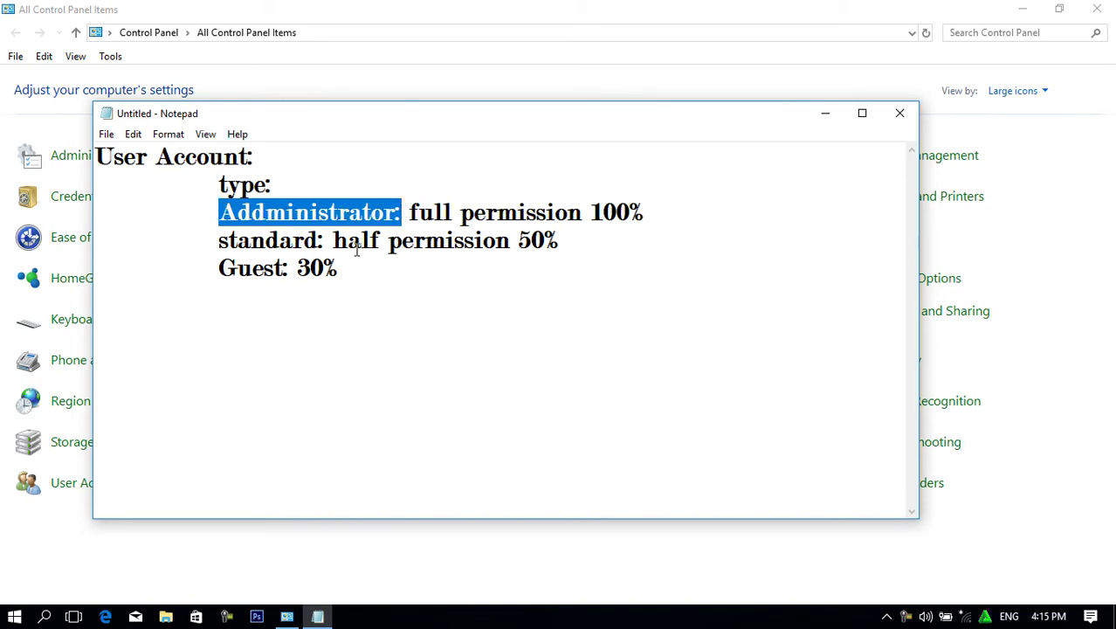
pyautogui.moveTo(219, 242); pyautogui.dragTo(497, 241)
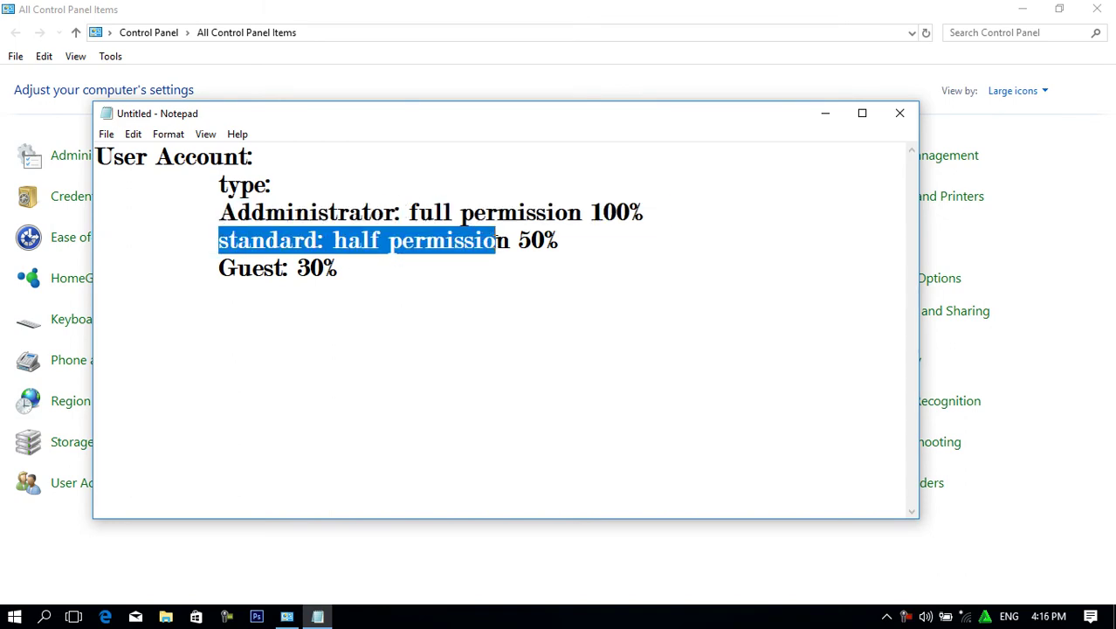
pyautogui.click(902, 121)
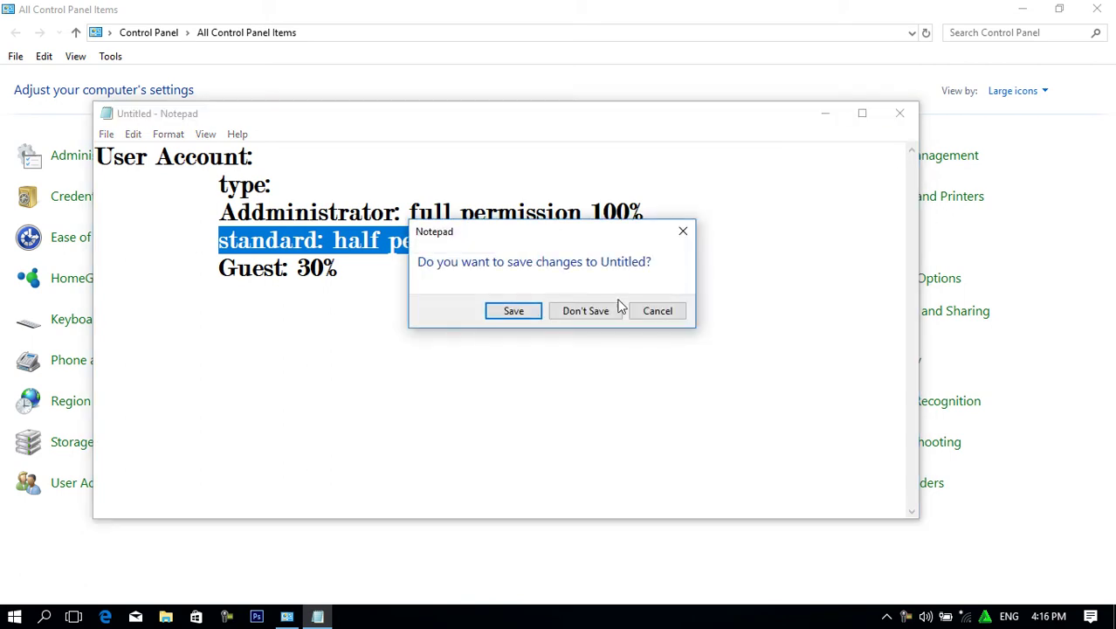
# Discard the unsaved note and go to User Accounts, then Manage another account.
pyautogui.click(589, 311)
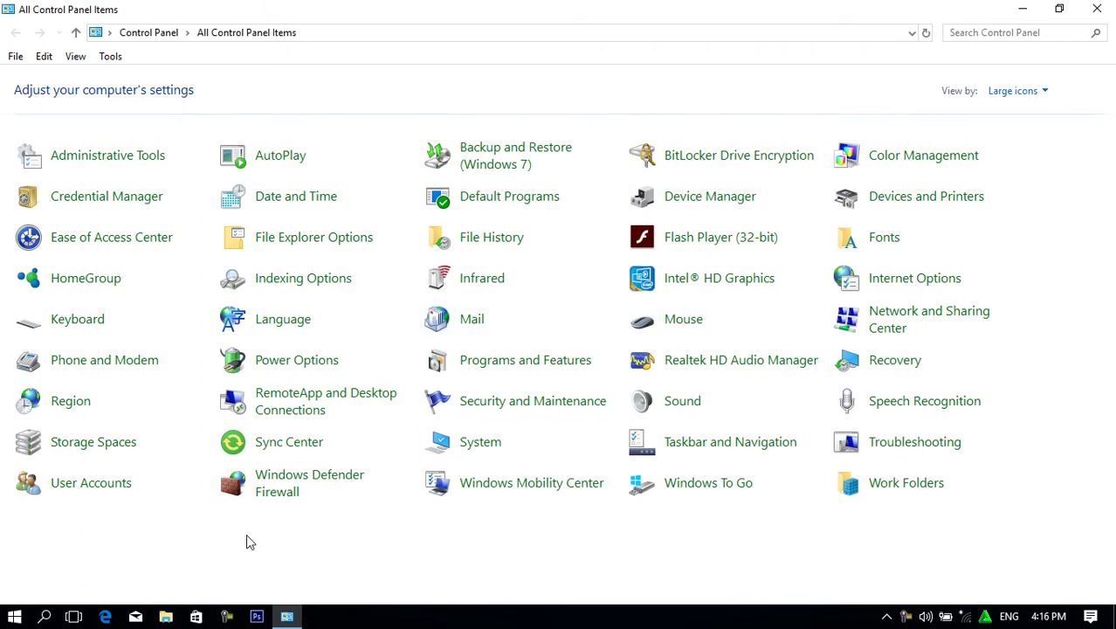
pyautogui.click(94, 485)
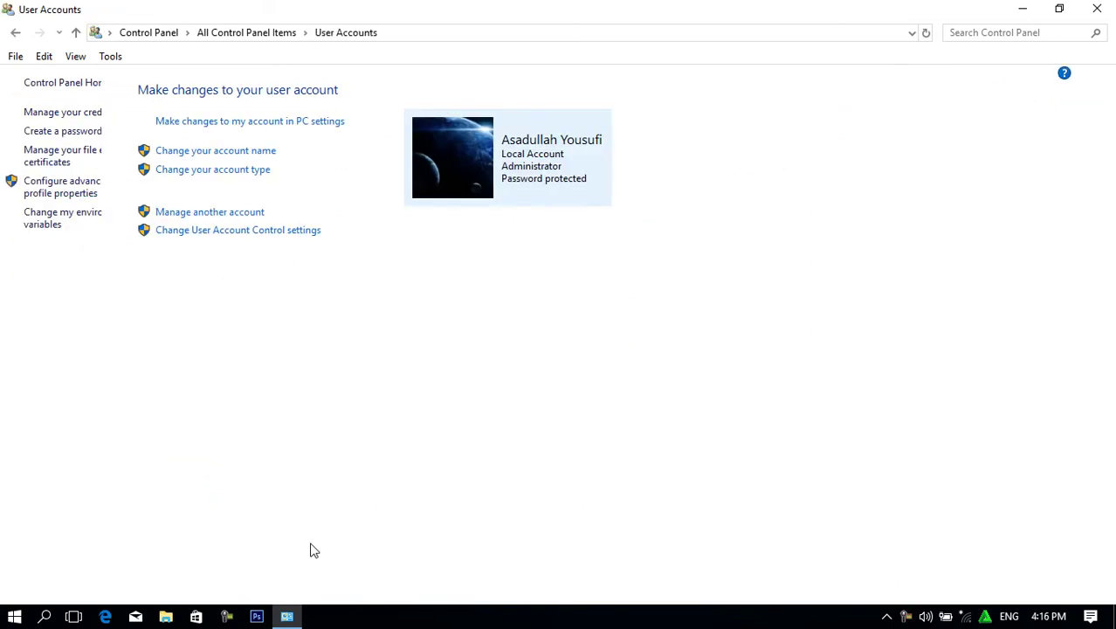
pyautogui.click(247, 214)
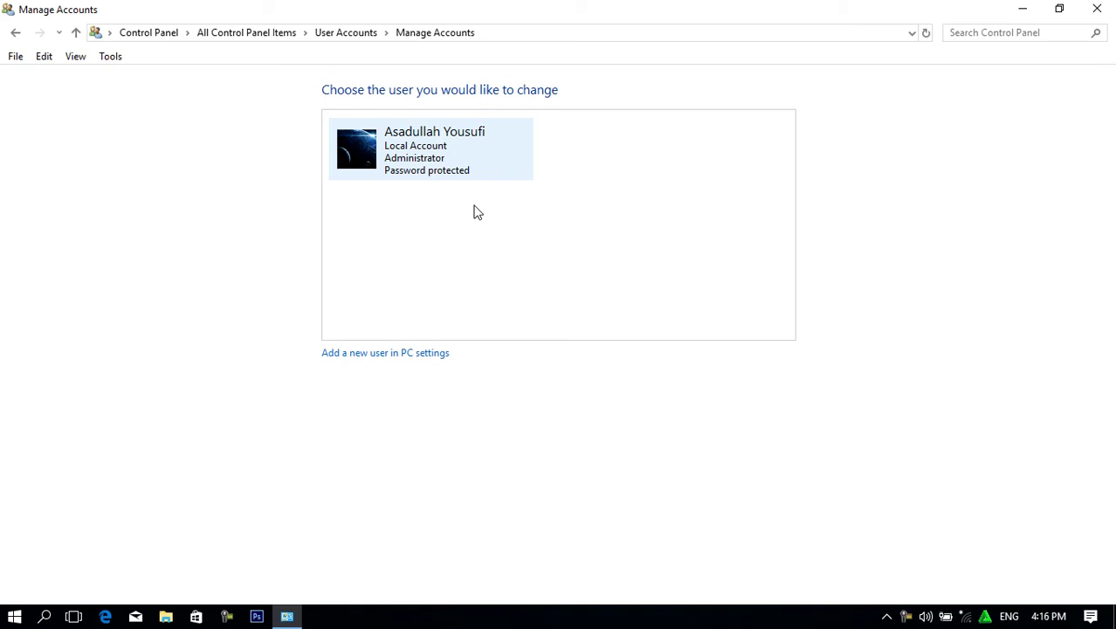
# Rename the administrator account to a short new name and open its Change the password page.
pyautogui.click(411, 164)
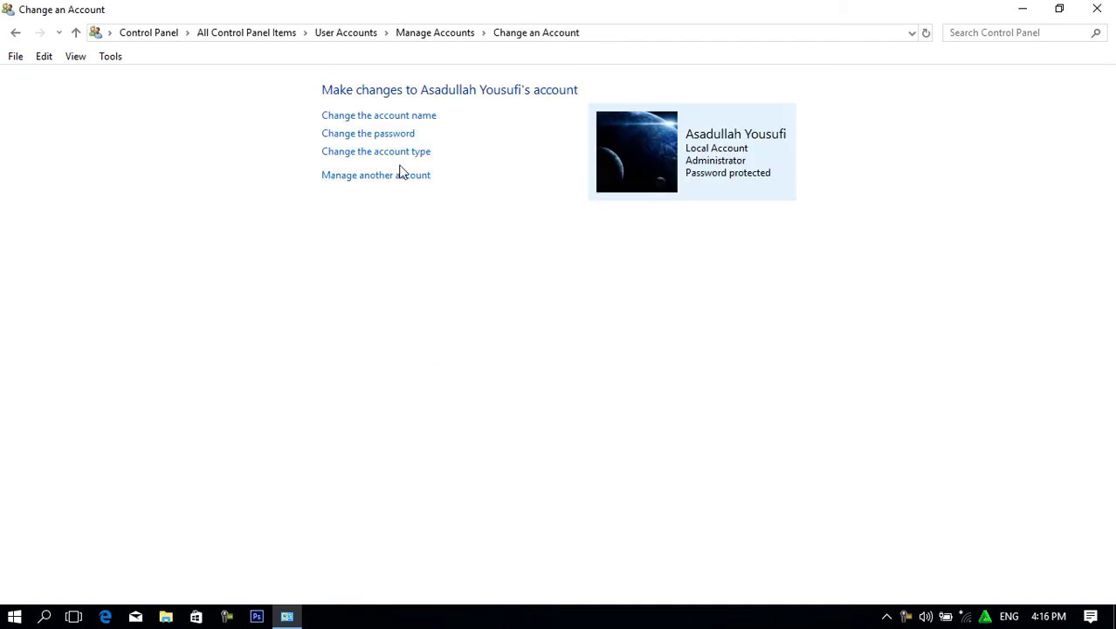
pyautogui.click(370, 116)
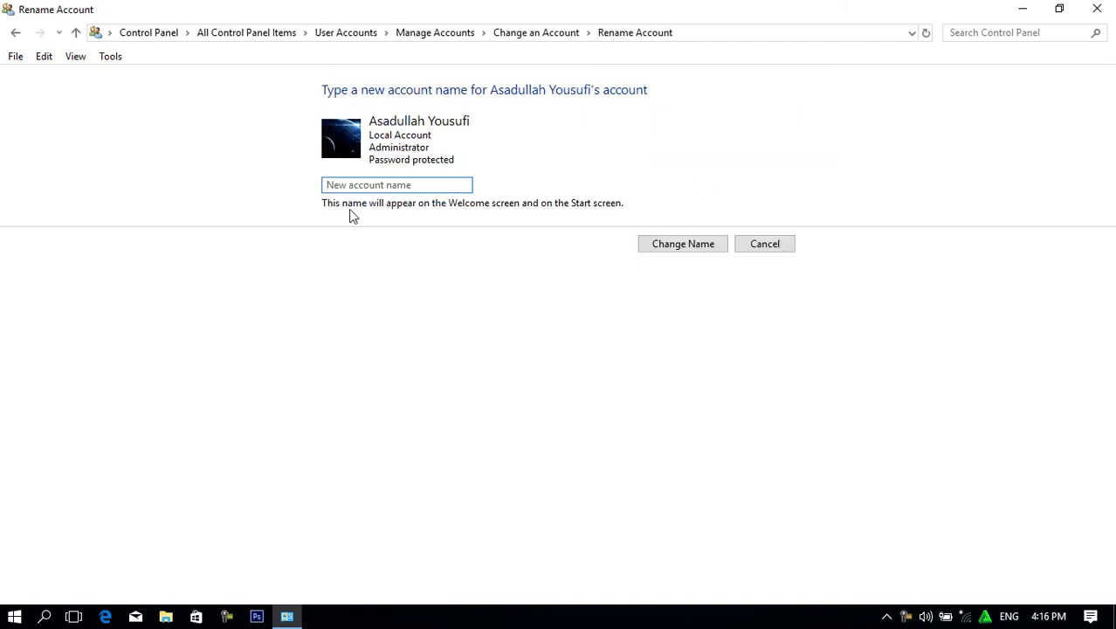
pyautogui.write('Ali')
pyautogui.click(705, 251)
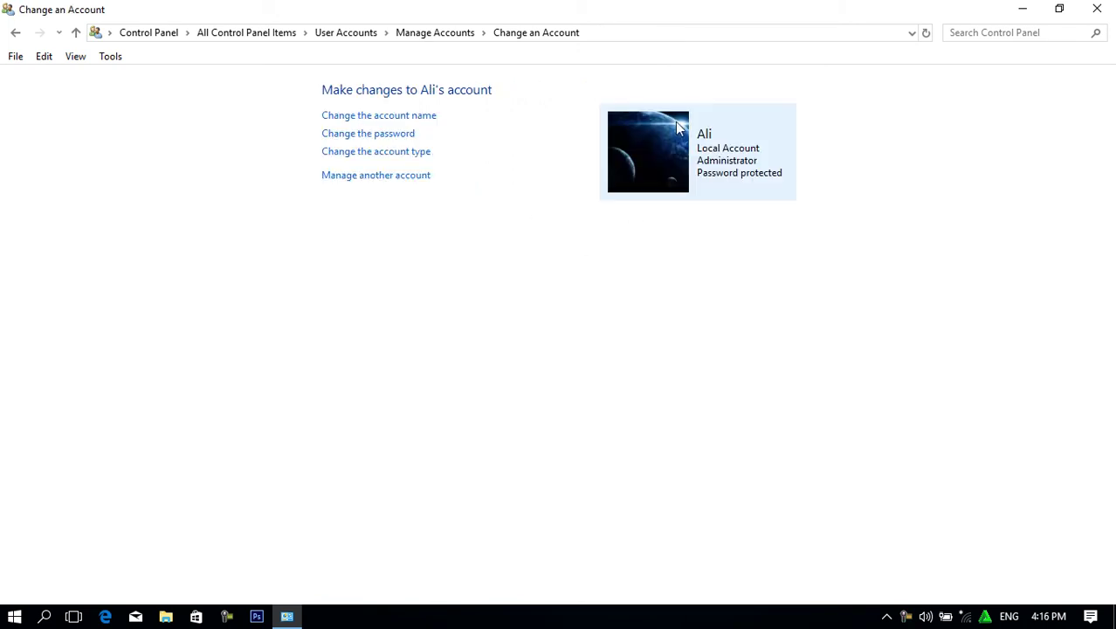
pyautogui.click(353, 140)
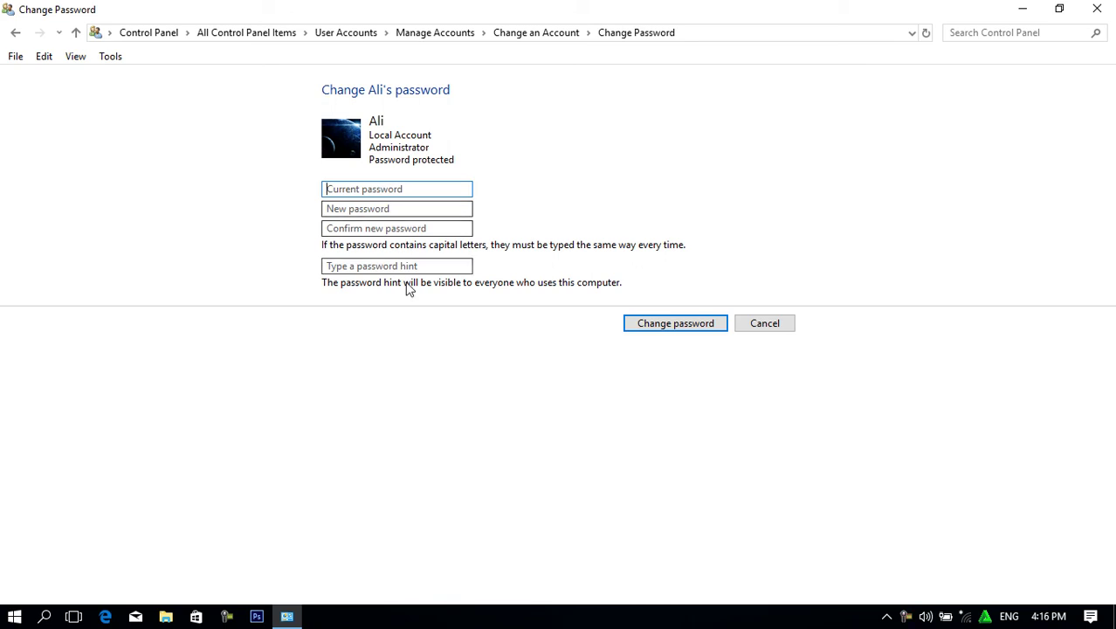
# Enter the current password, type the new password, and confirm it.
pyautogui.write('1234')
pyautogui.press('Tab')
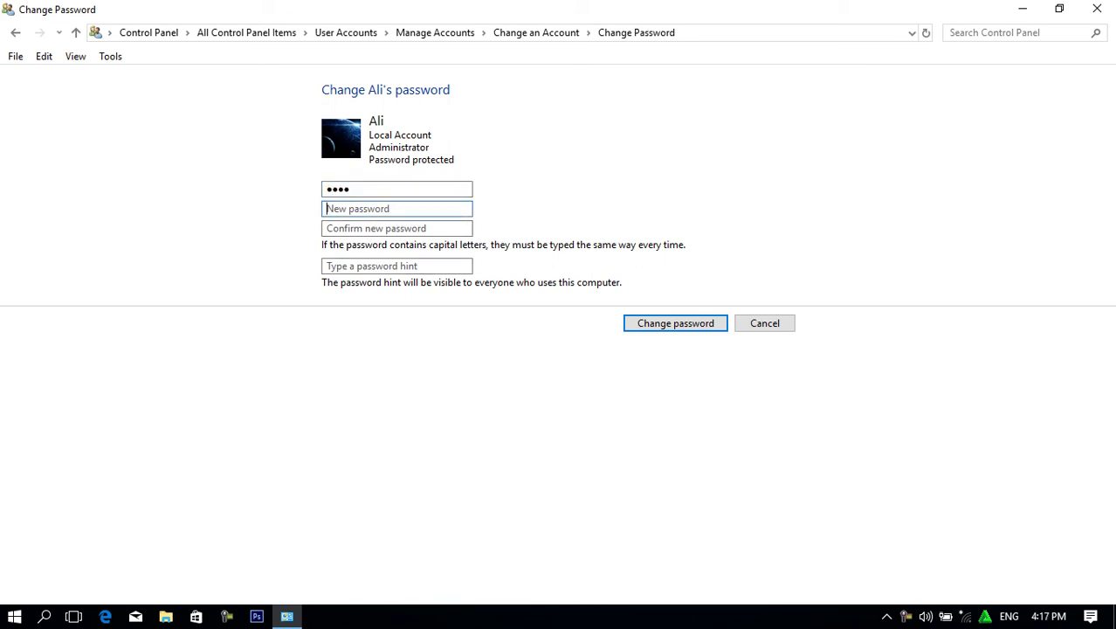
pyautogui.write('123')
pyautogui.doubleClick(379, 185)
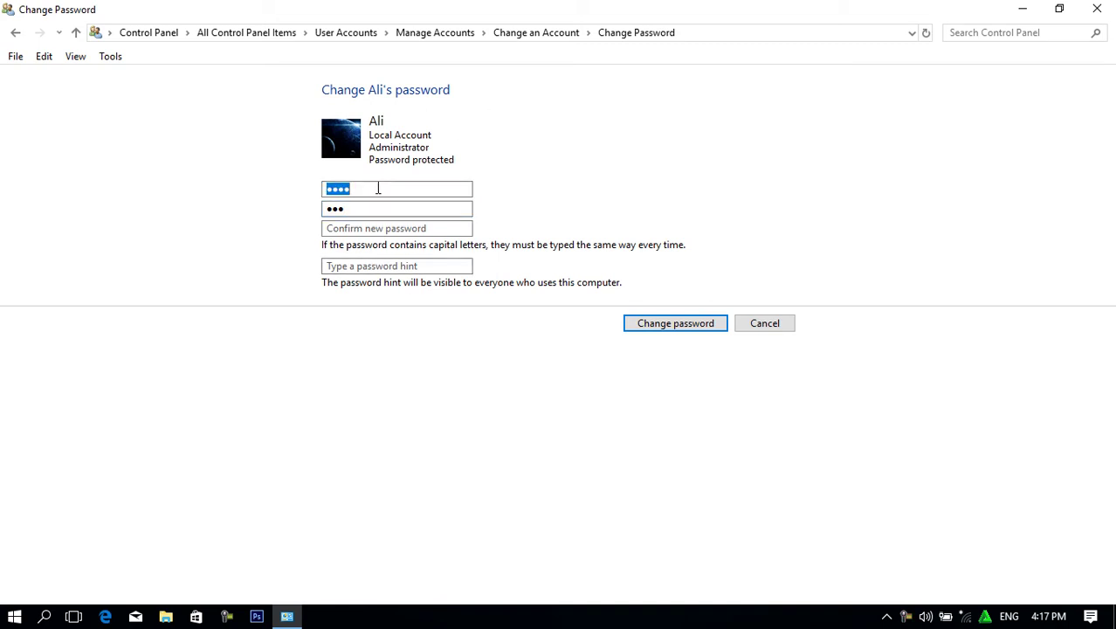
pyautogui.doubleClick(353, 208)
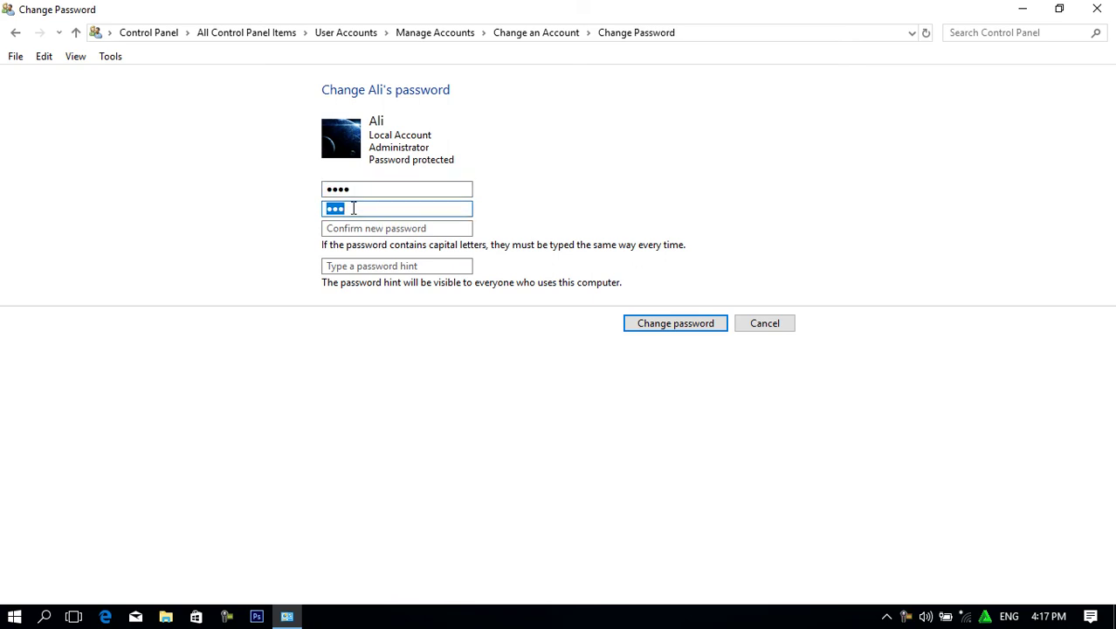
pyautogui.click(369, 207)
pyautogui.click(372, 228)
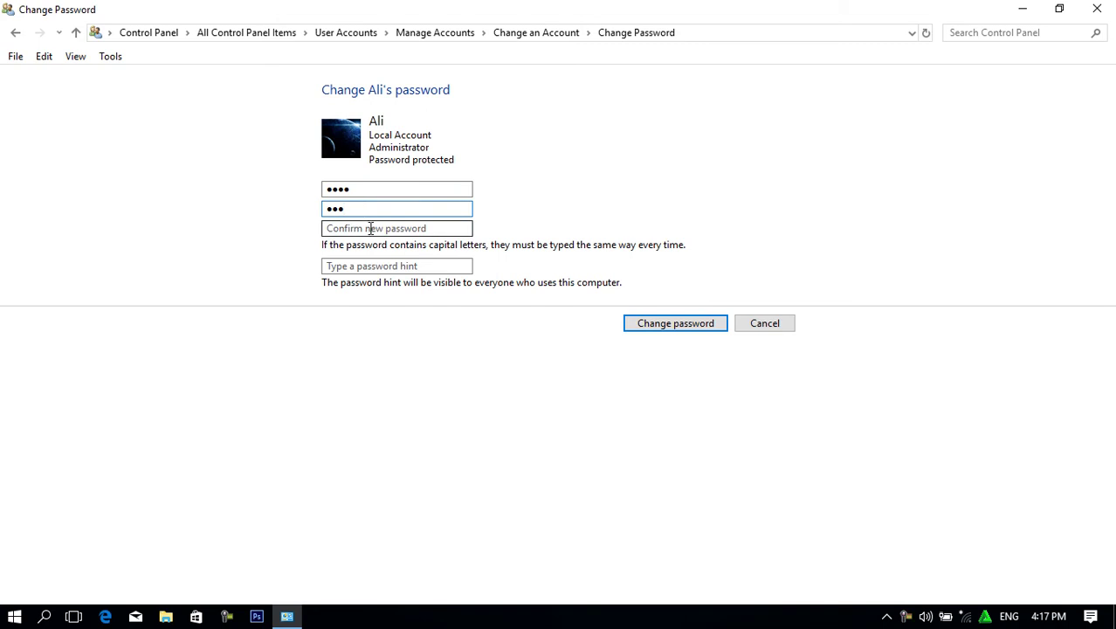
pyautogui.click(369, 208)
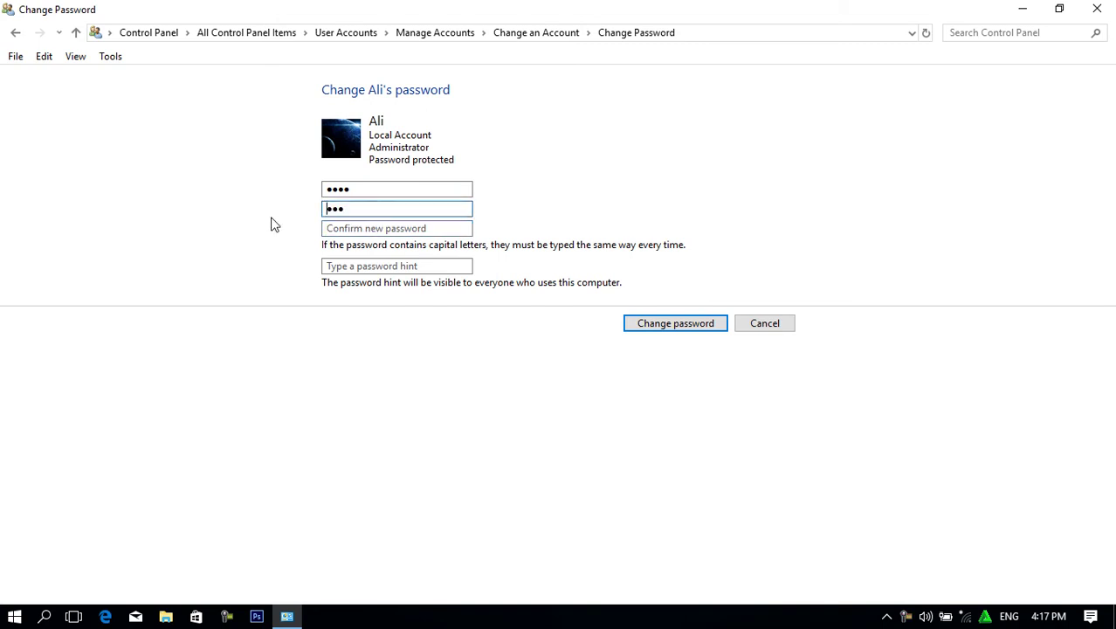
pyautogui.moveTo(346, 208); pyautogui.dragTo(309, 210)
pyautogui.click(327, 208)
pyautogui.click(440, 225)
pyautogui.write('123')
pyautogui.press('BackSpace')
pyautogui.press('BackSpace')
pyautogui.press('BackSpace')
pyautogui.write('123')
# Recheck the password entries, leave the hint blank, and apply the new password.
pyautogui.click(416, 265)
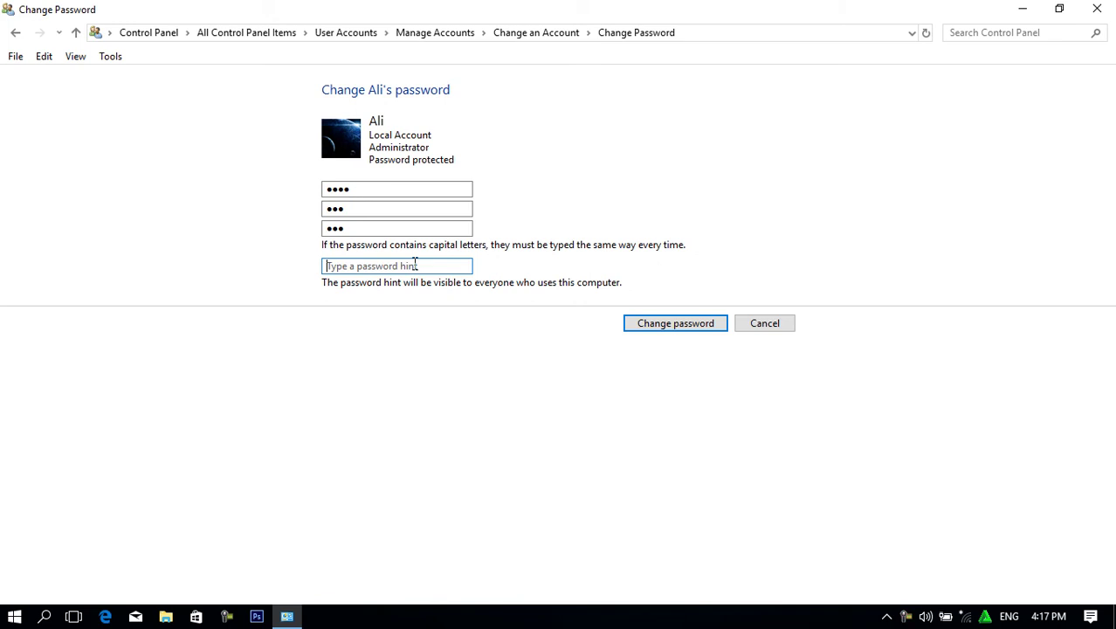
pyautogui.click(374, 208)
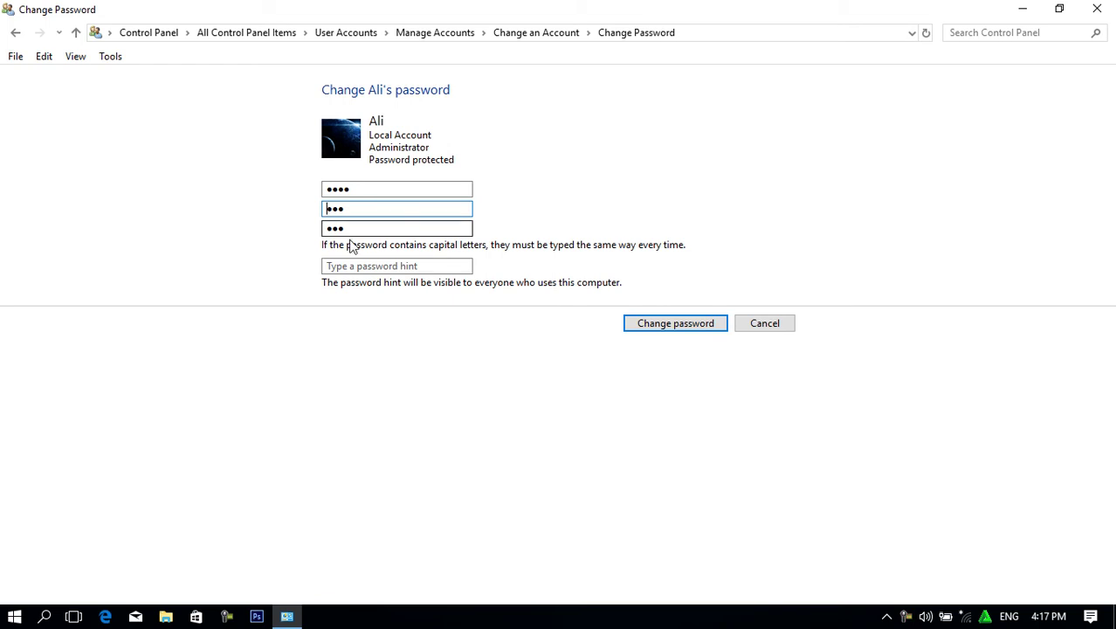
pyautogui.doubleClick(356, 230)
pyautogui.doubleClick(354, 210)
pyautogui.doubleClick(351, 229)
pyautogui.click(352, 229)
pyautogui.doubleClick(354, 210)
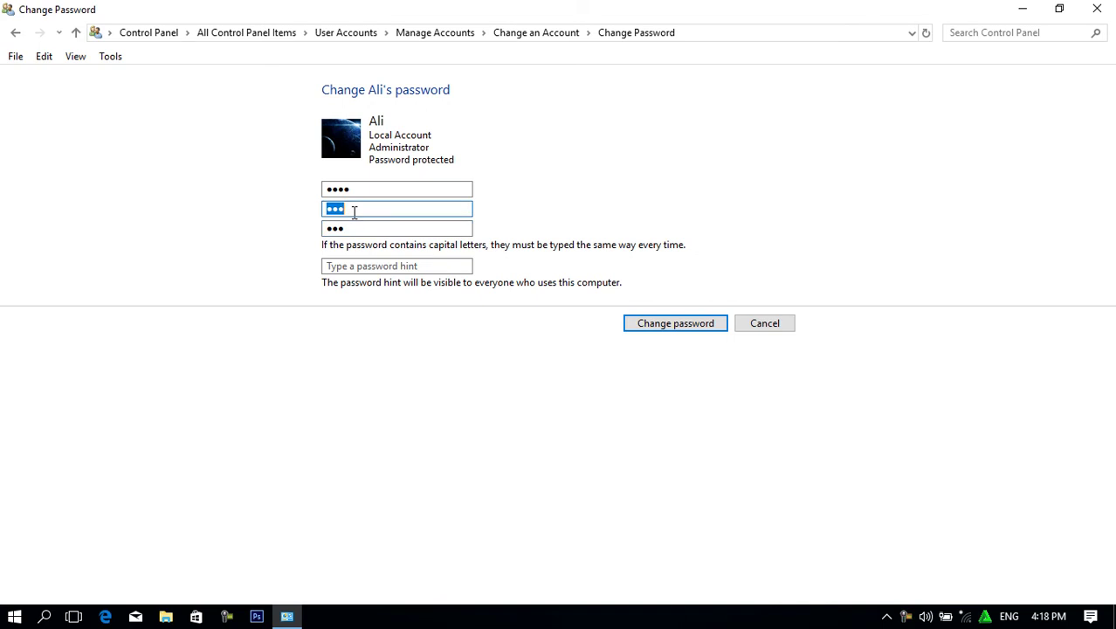
pyautogui.doubleClick(350, 228)
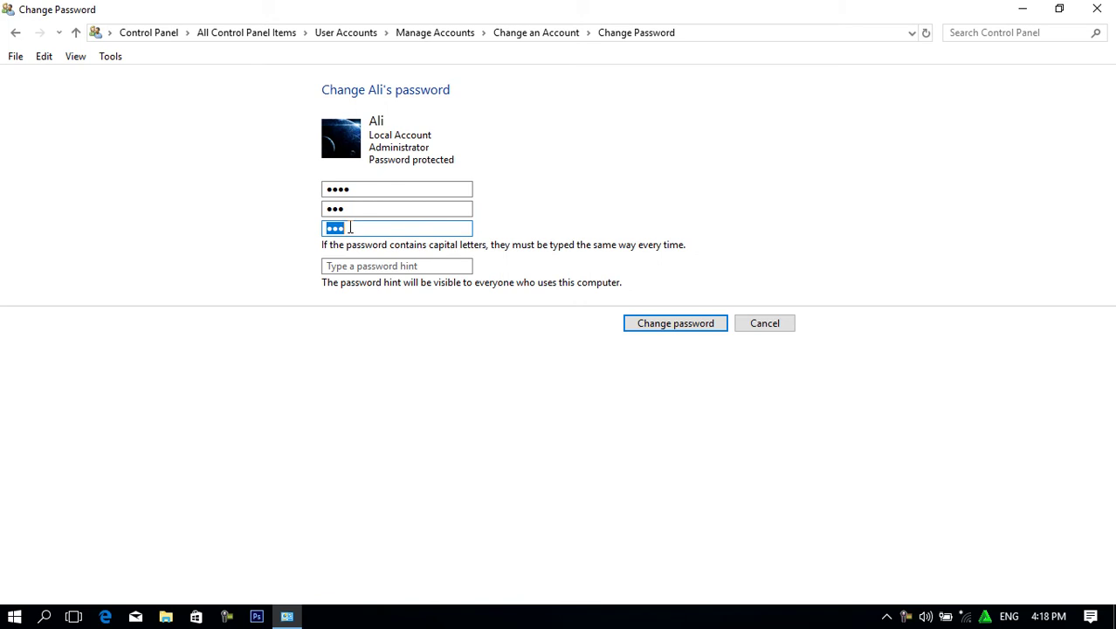
pyautogui.click(357, 266)
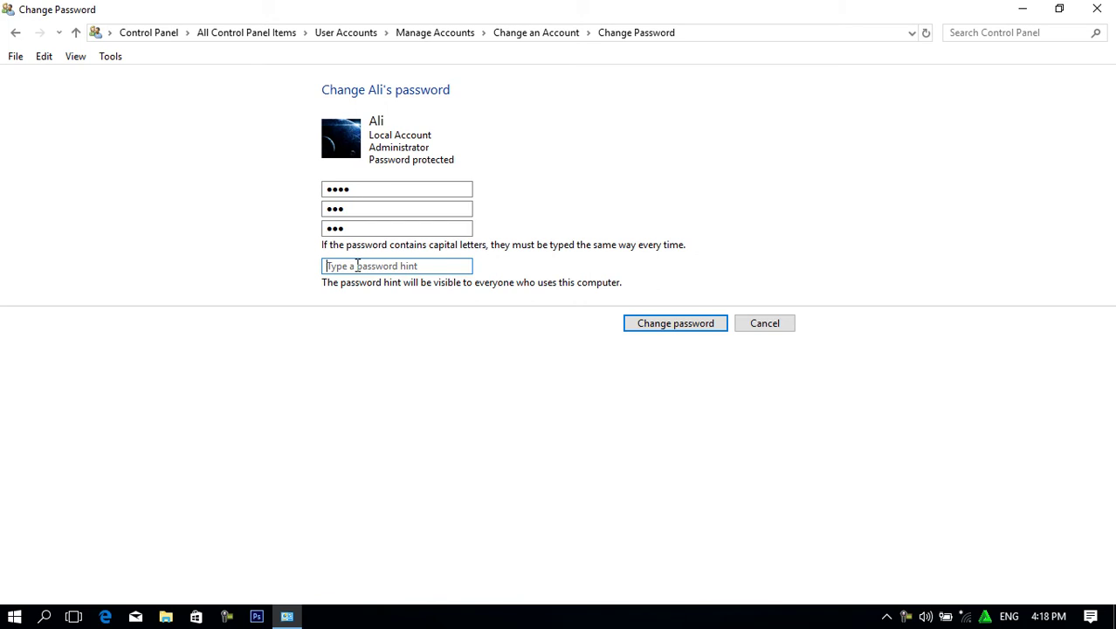
pyautogui.write('1')
pyautogui.press('BackSpace')
pyautogui.click(668, 325)
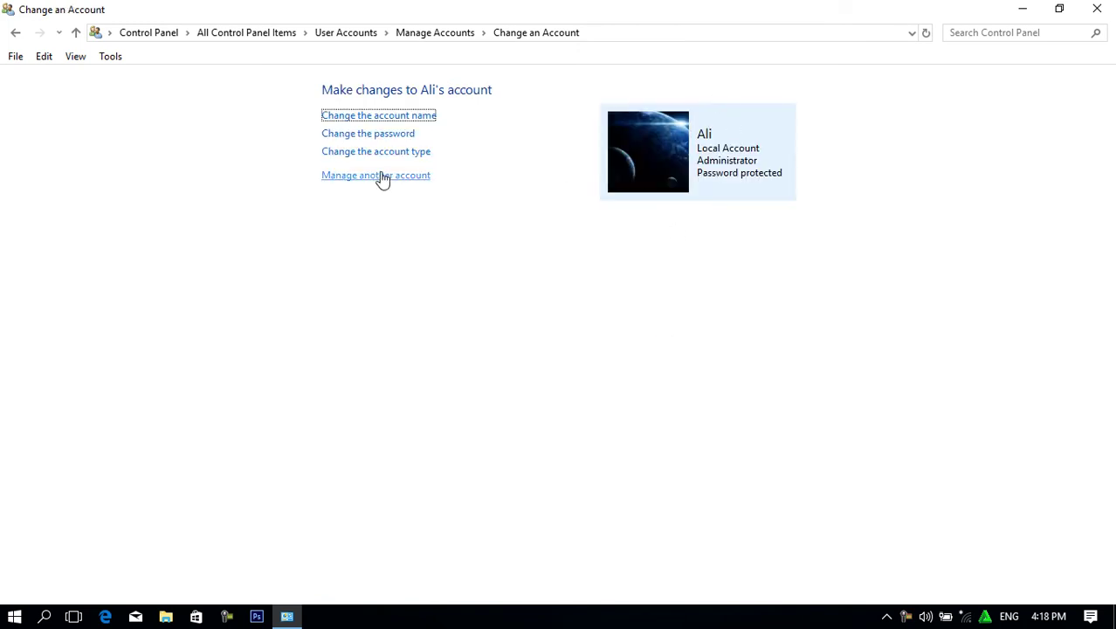
# View the locked account type options, go back, and reopen the Manage Accounts list.
pyautogui.click(369, 154)
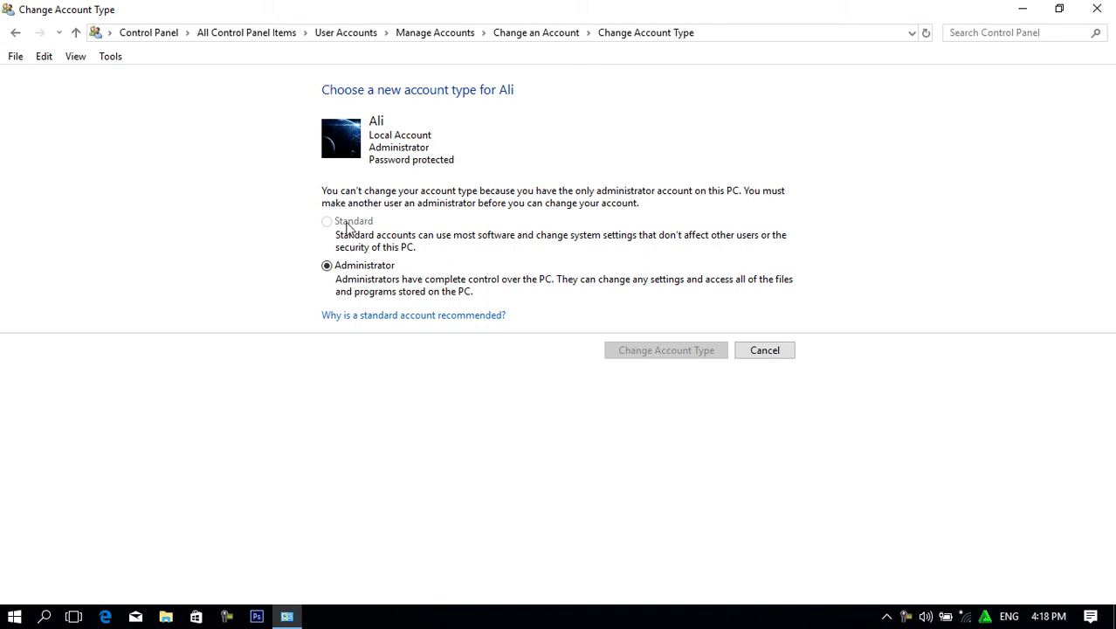
pyautogui.click(15, 32)
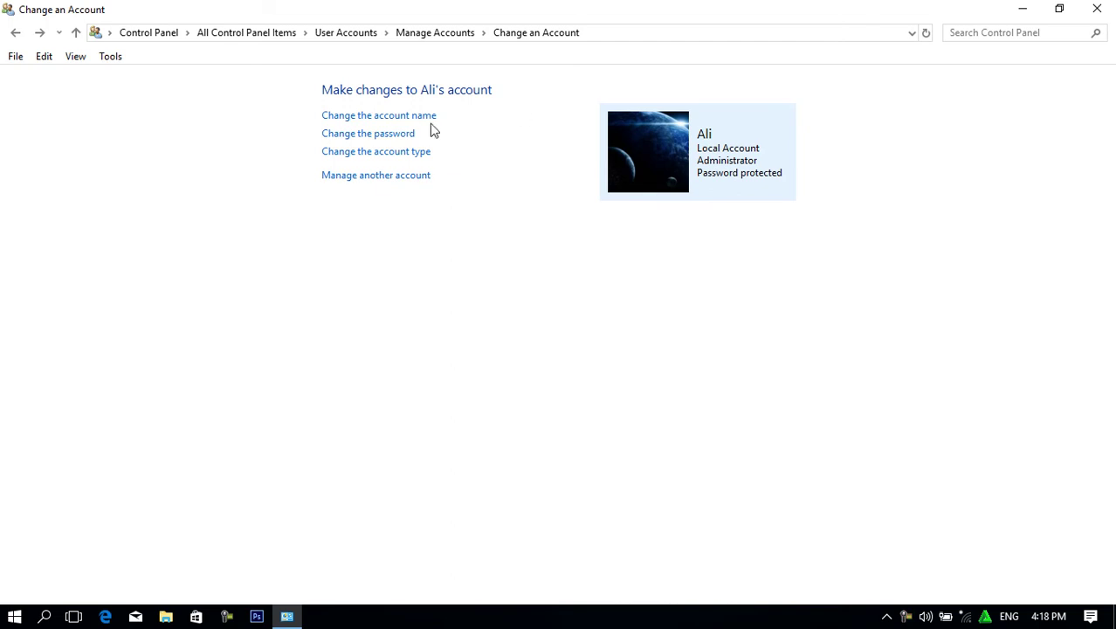
pyautogui.click(386, 177)
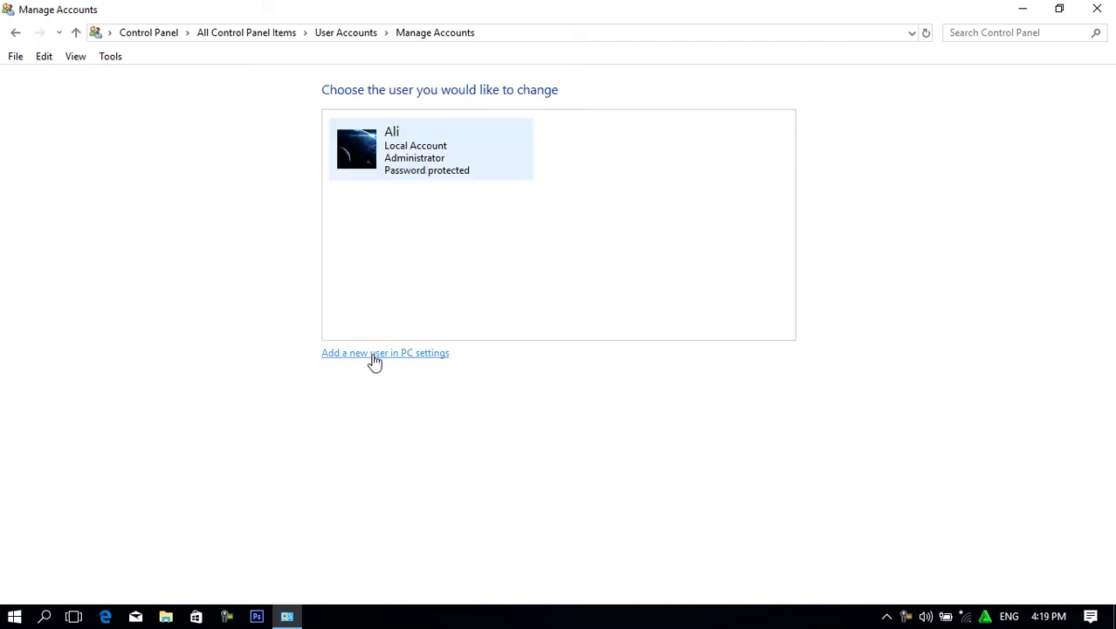
# Close Control Panel and refresh the desktop from its right-click menu.
pyautogui.click(1095, 9)
pyautogui.rightClick(460, 81)
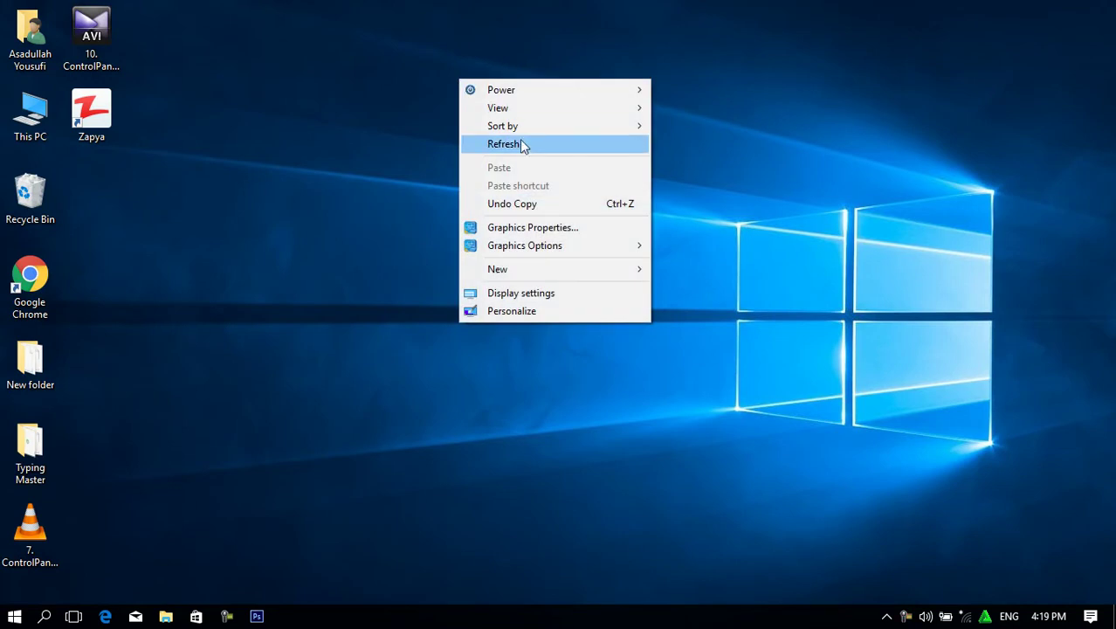
pyautogui.moveTo(561, 91)
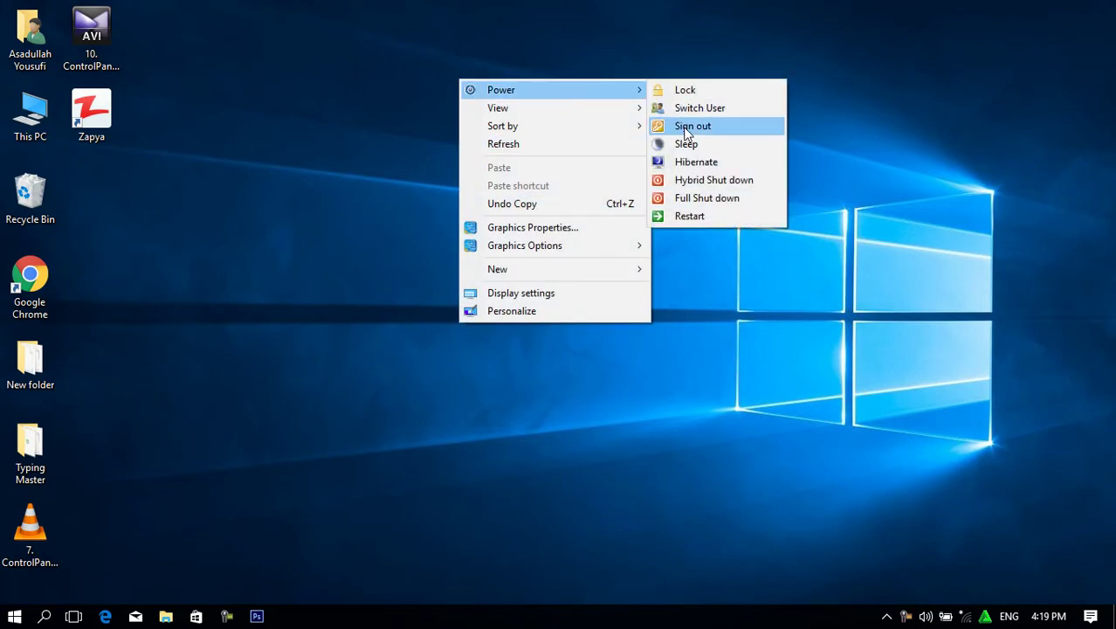
pyautogui.click(394, 239)
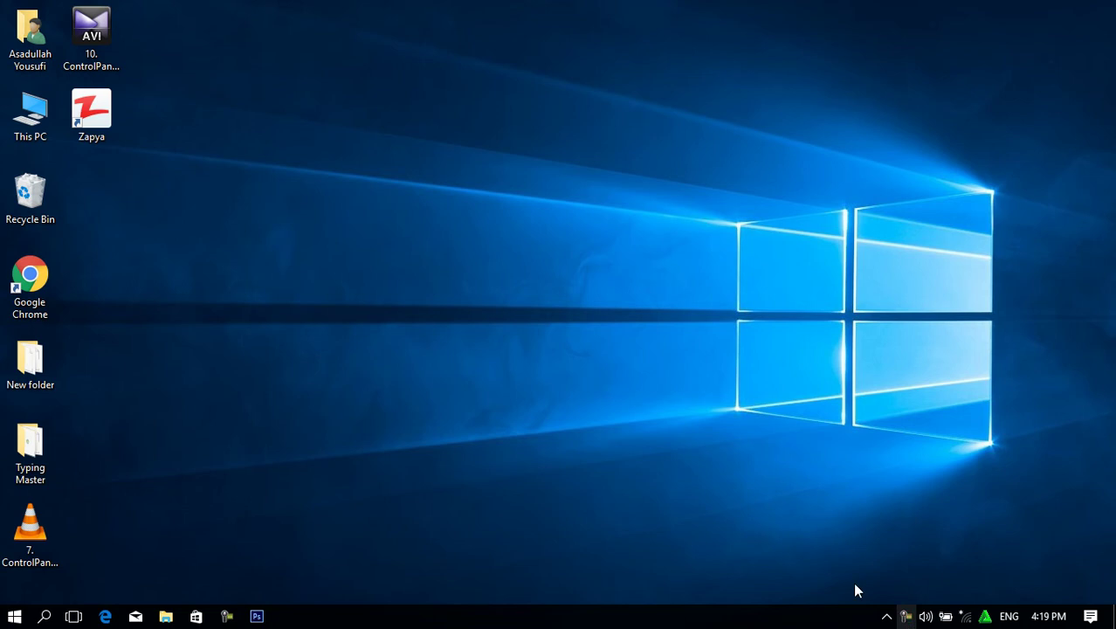
pyautogui.rightClick(301, 157)
pyautogui.click(353, 220)
# Reopen Control Panel through Start search and go to User Accounts.
pyautogui.press('super')
pyautogui.write('cont')
pyautogui.press('Return')
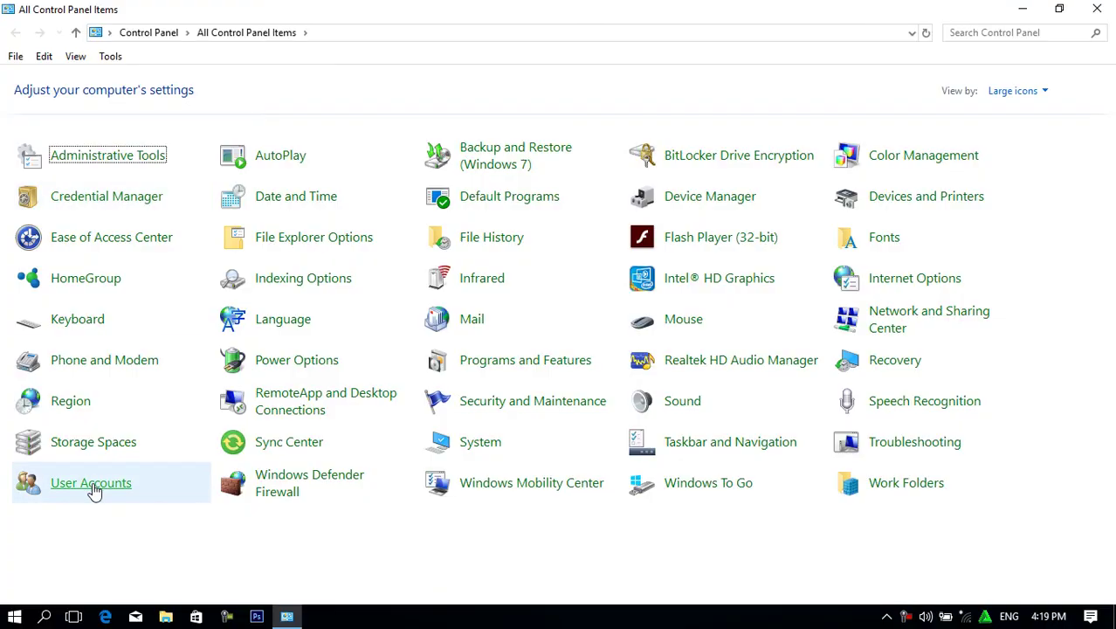
pyautogui.click(91, 484)
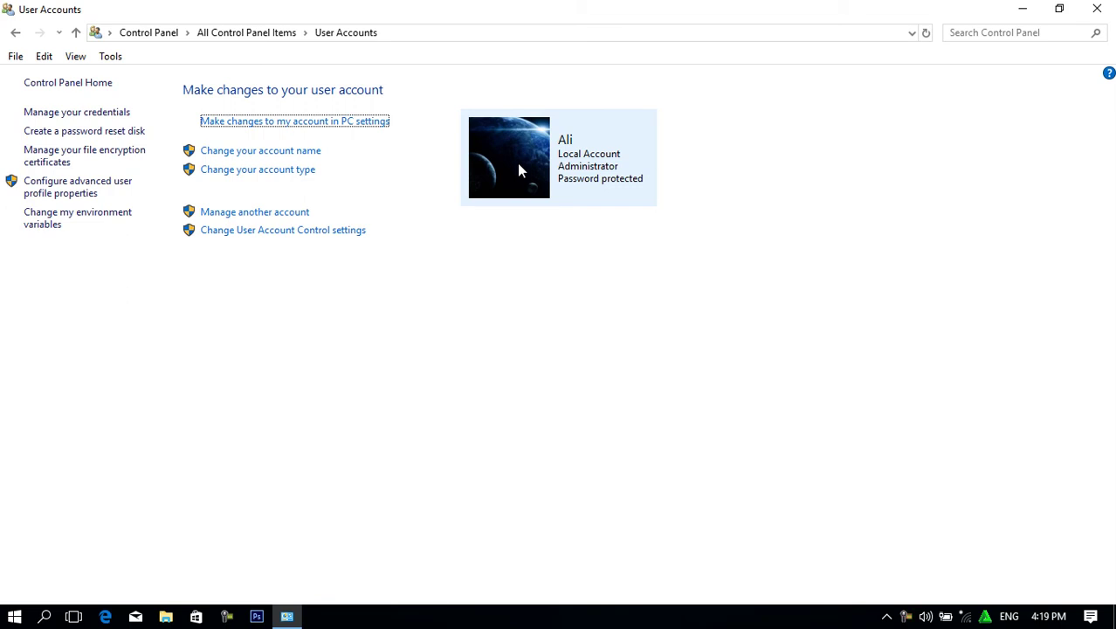
# Open the account info in Settings and try the camera option, dismissing the missing media feature notice.
pyautogui.click(323, 125)
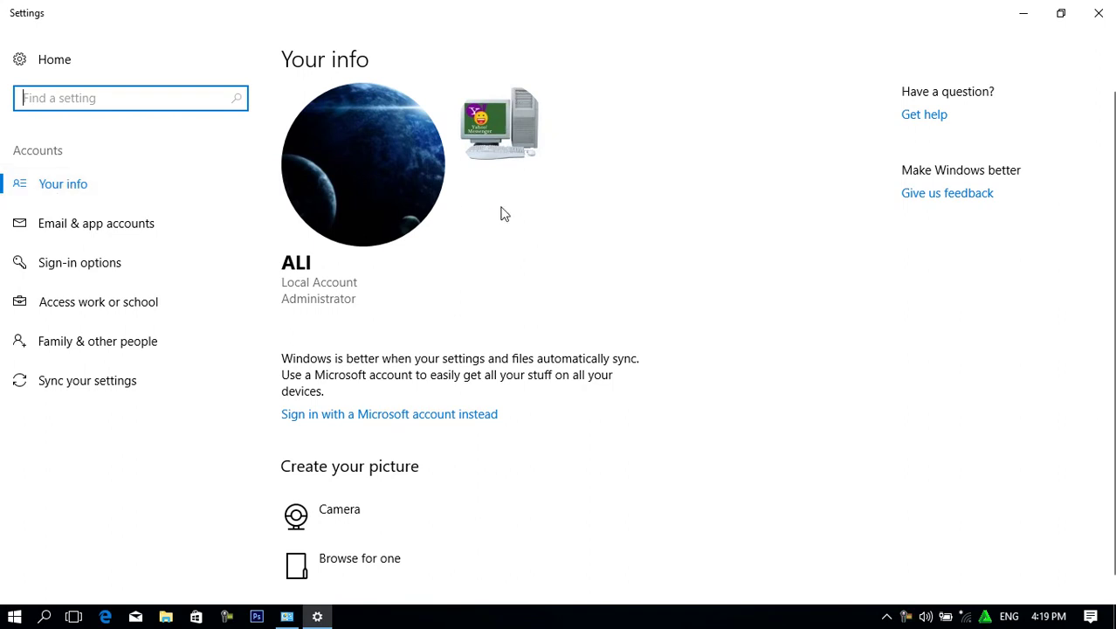
pyautogui.scroll(-1, 404, 450)
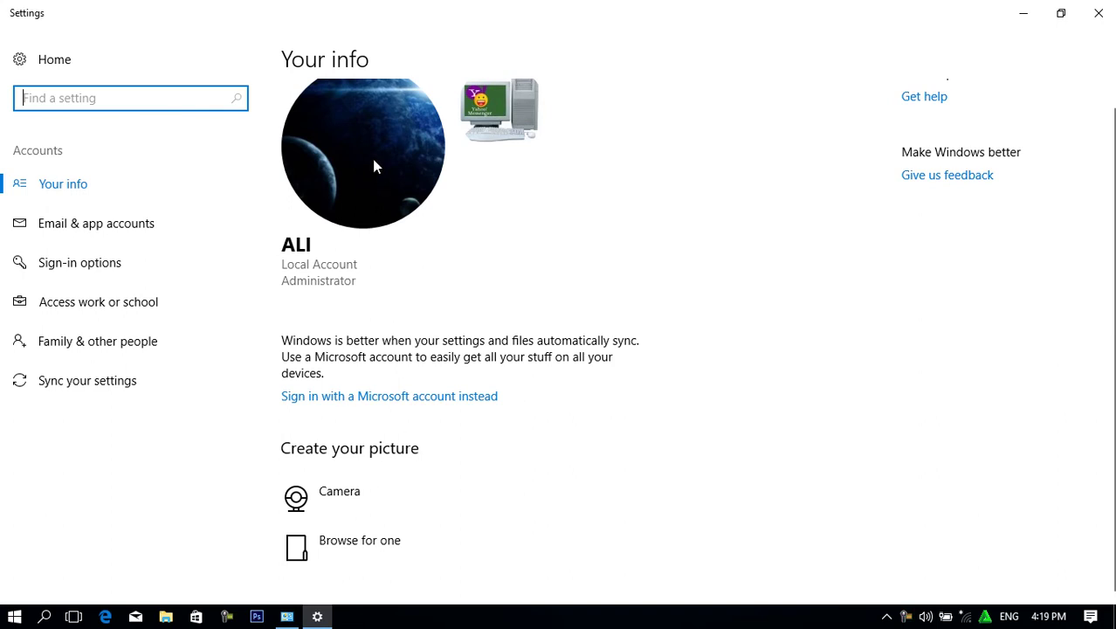
pyautogui.click(316, 510)
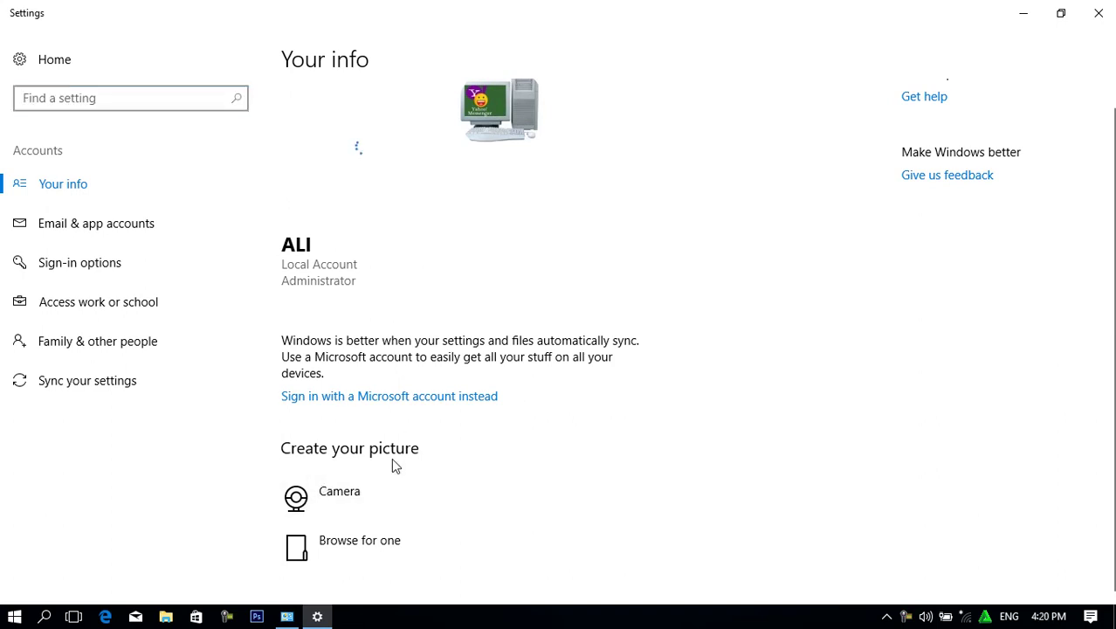
pyautogui.click(491, 286)
# Browse for a picture file into the Manzara folder on Local Disk (E:).
pyautogui.click(337, 546)
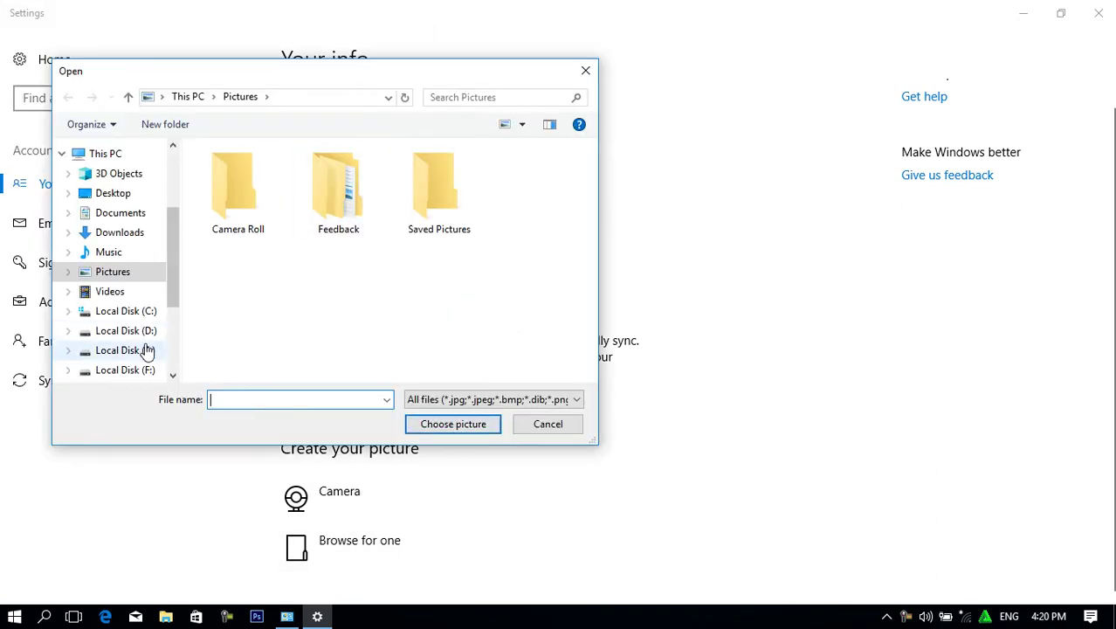
pyautogui.click(147, 349)
pyautogui.click(240, 347)
pyautogui.doubleClick(241, 346)
pyautogui.doubleClick(267, 180)
pyautogui.doubleClick(267, 179)
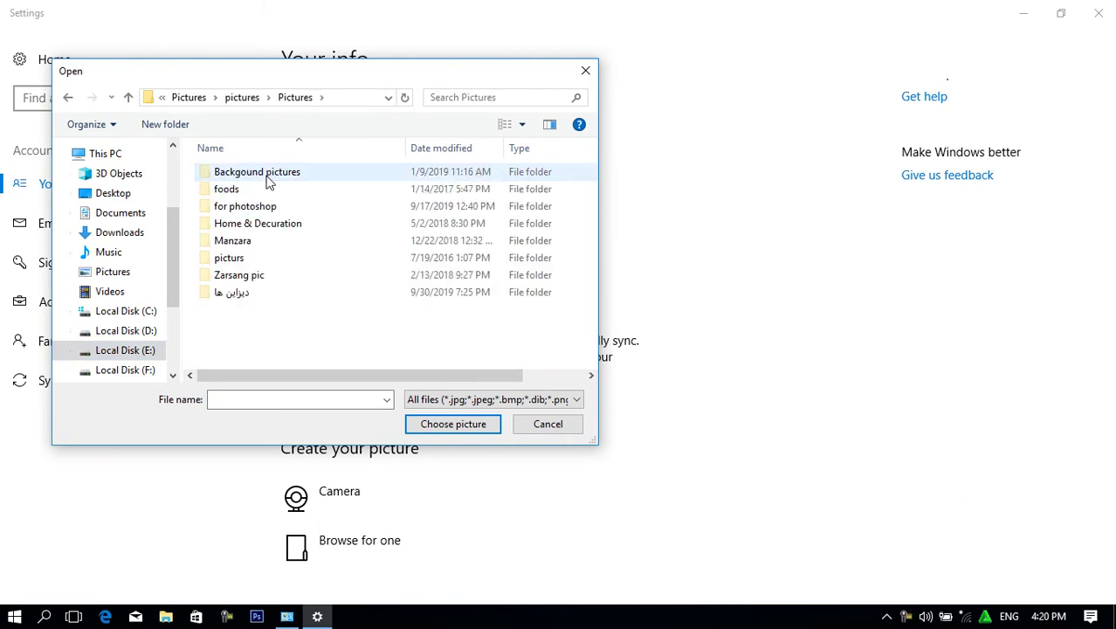
pyautogui.click(241, 248)
pyautogui.doubleClick(241, 249)
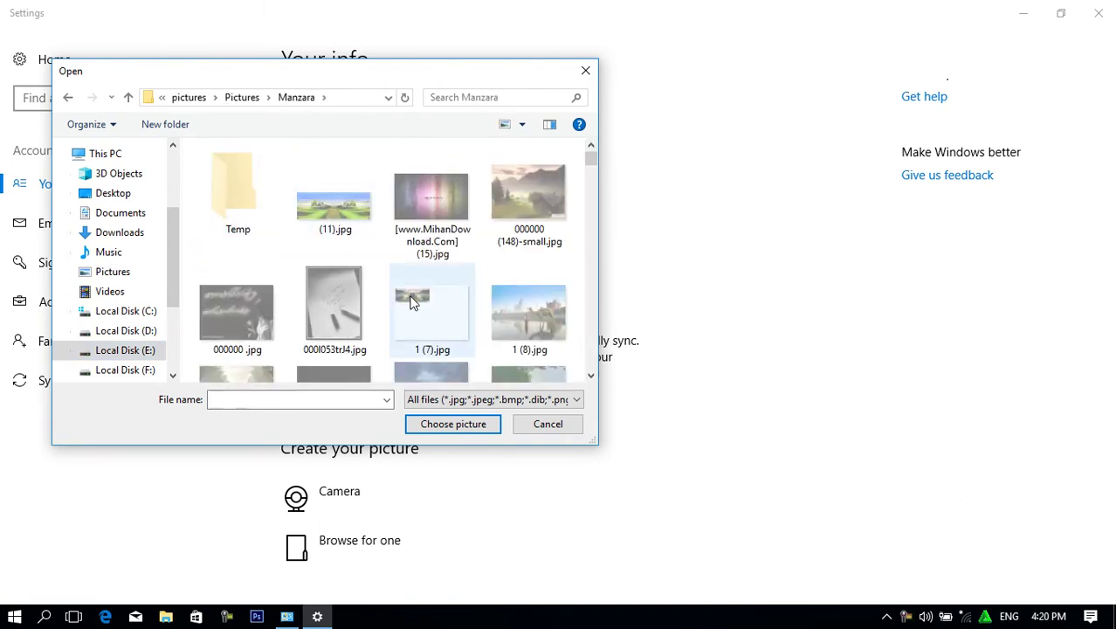
# Select 09.jpg and set it as the account picture.
pyautogui.moveTo(592, 156); pyautogui.dragTo(593, 177)
pyautogui.click(256, 171)
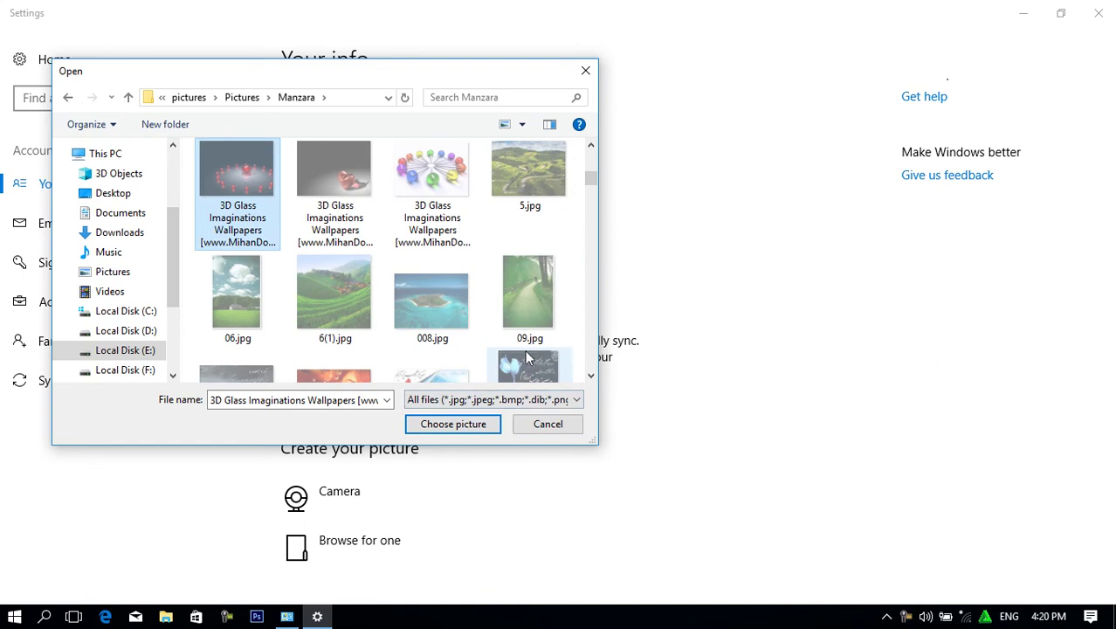
pyautogui.click(529, 302)
pyautogui.click(471, 425)
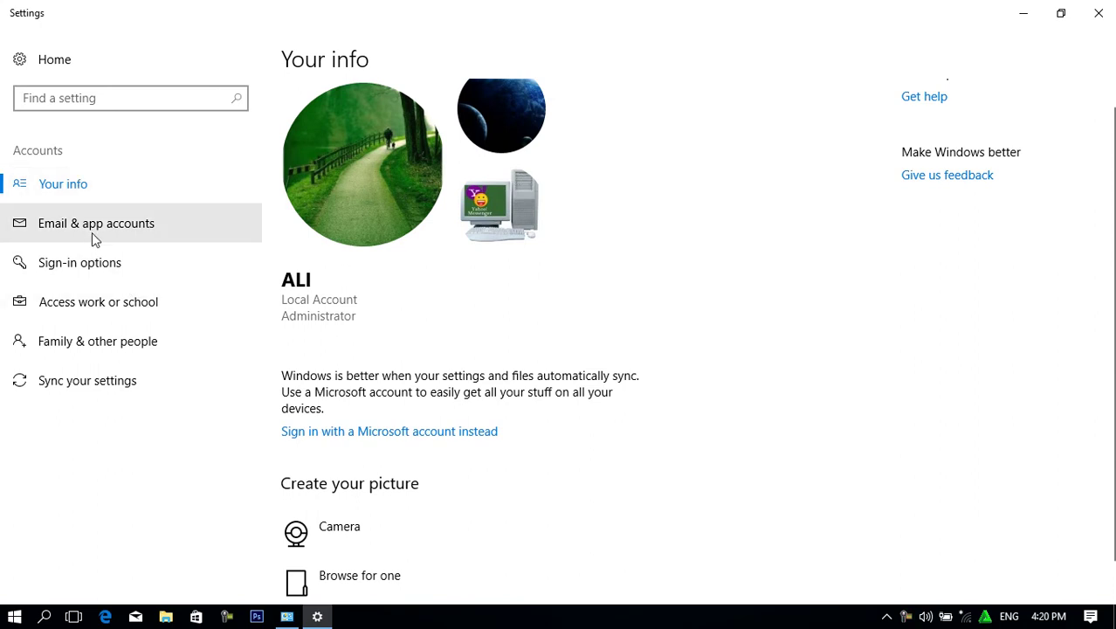
pyautogui.scroll(-1, 473, 448)
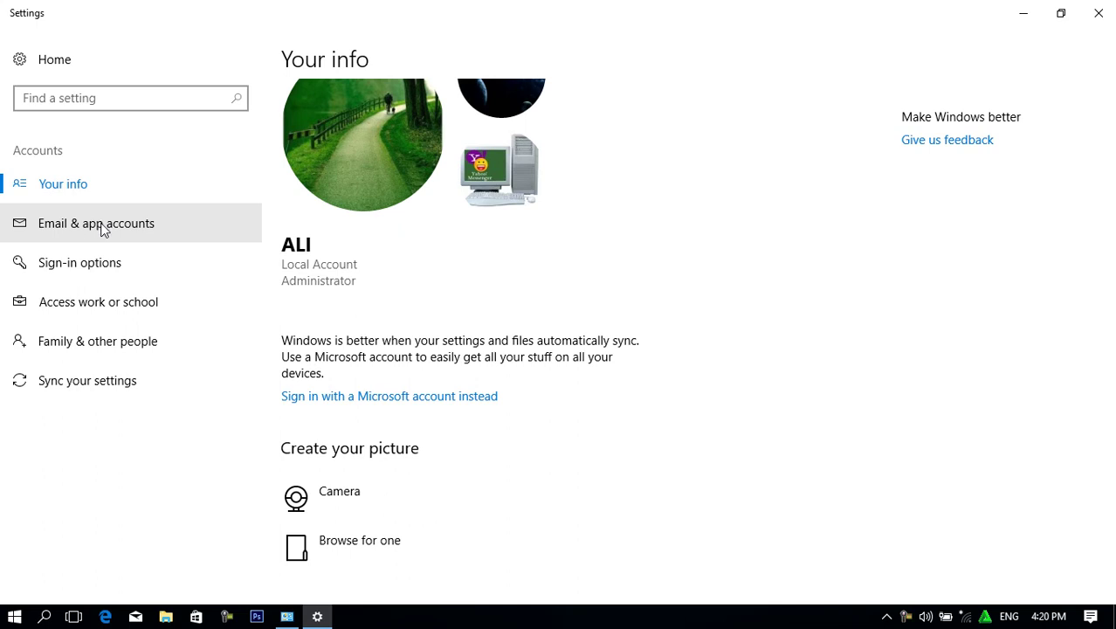
# View the Add an account choices under Email & app accounts, close them, then open Sign-in options.
pyautogui.click(69, 227)
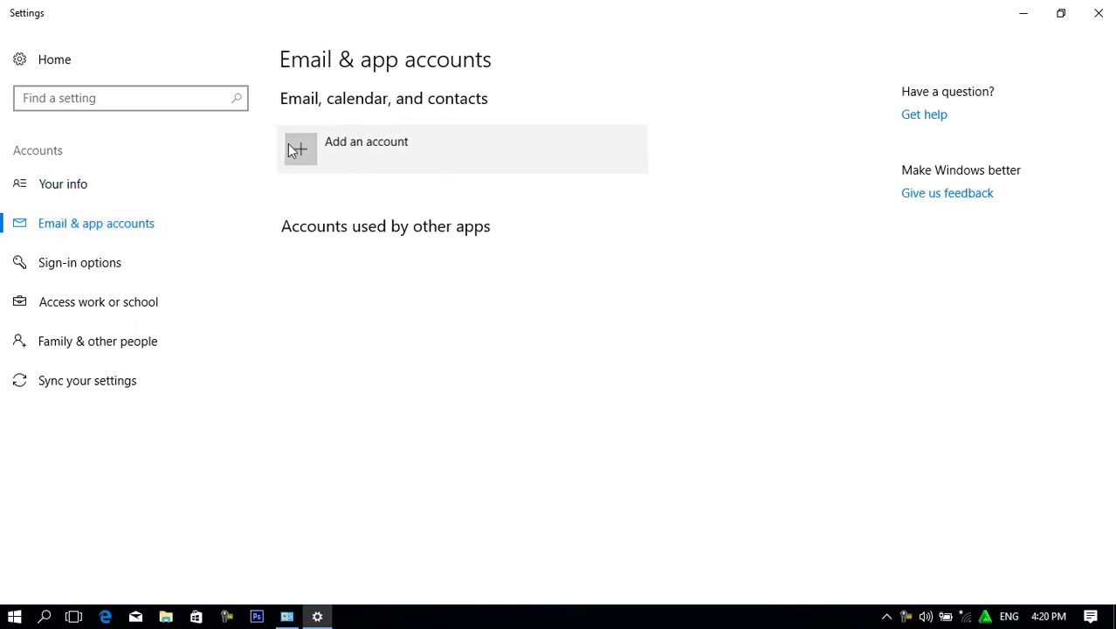
pyautogui.click(291, 145)
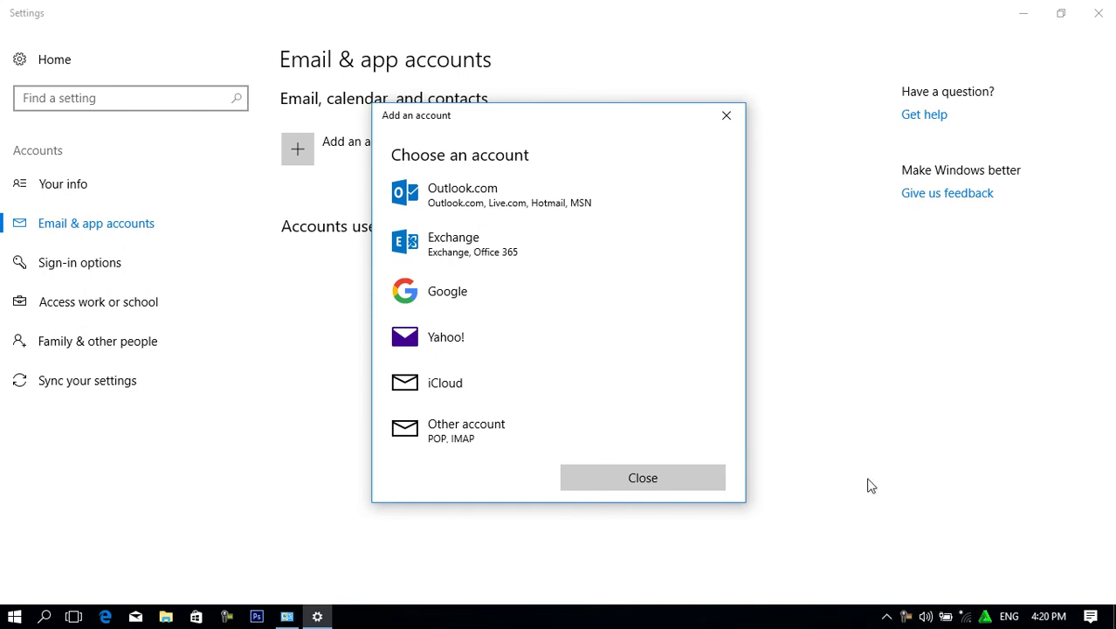
pyautogui.click(886, 618)
pyautogui.click(886, 618)
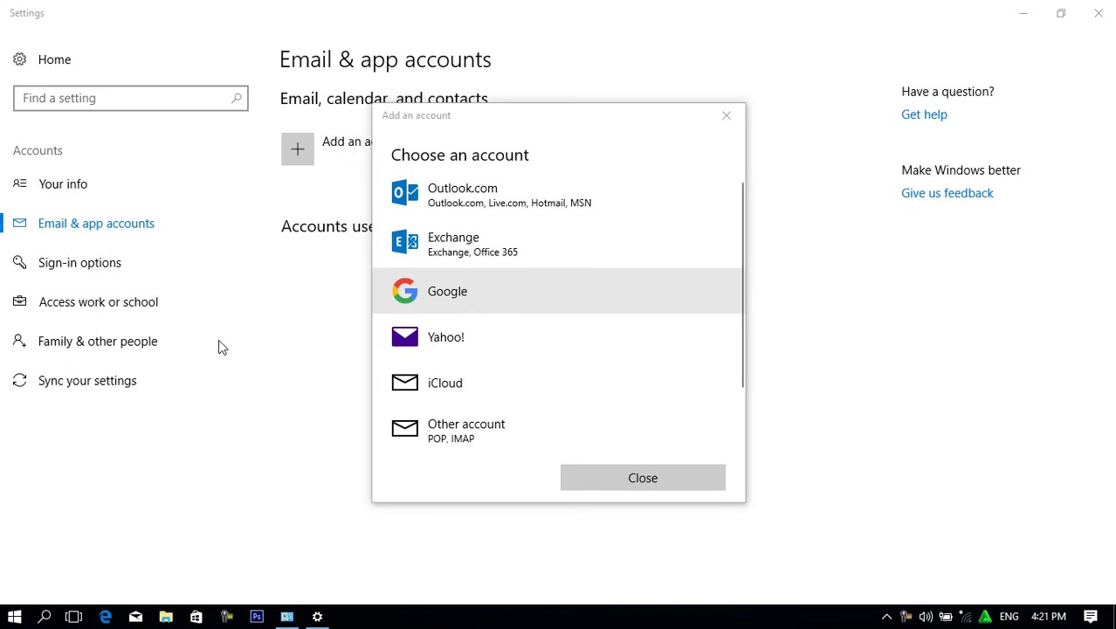
pyautogui.click(245, 325)
pyautogui.click(643, 477)
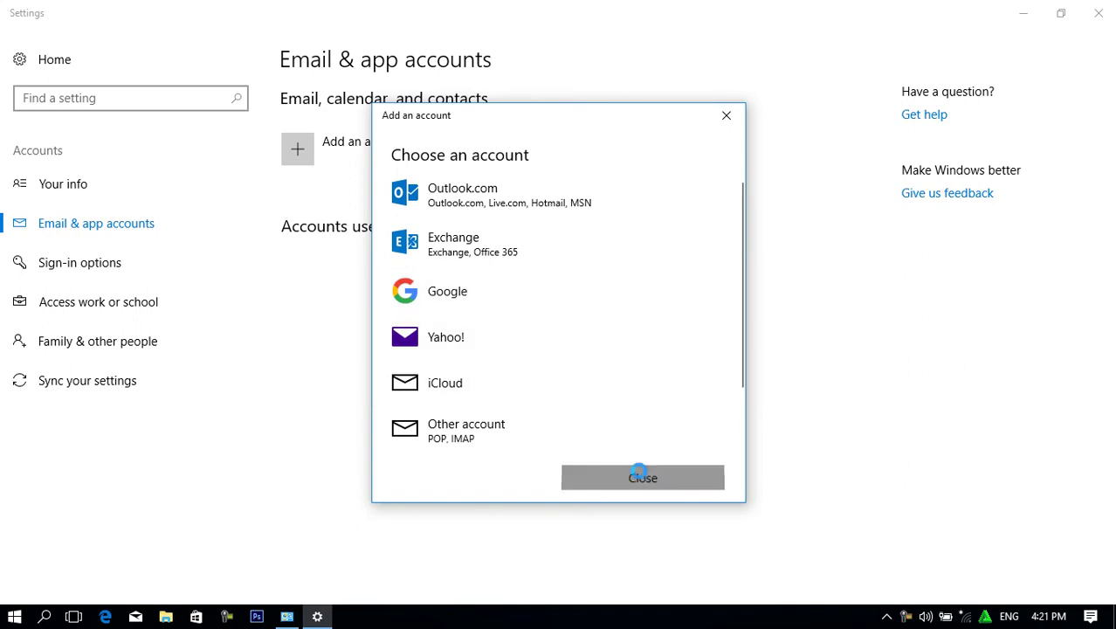
pyautogui.click(87, 272)
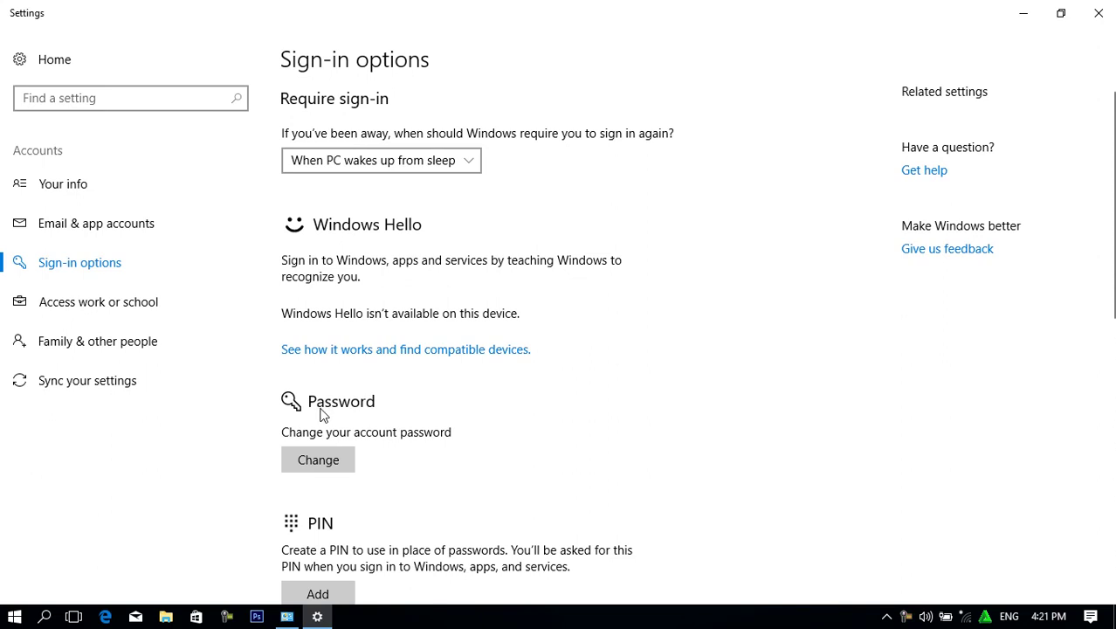
pyautogui.scroll(-5, 350, 424)
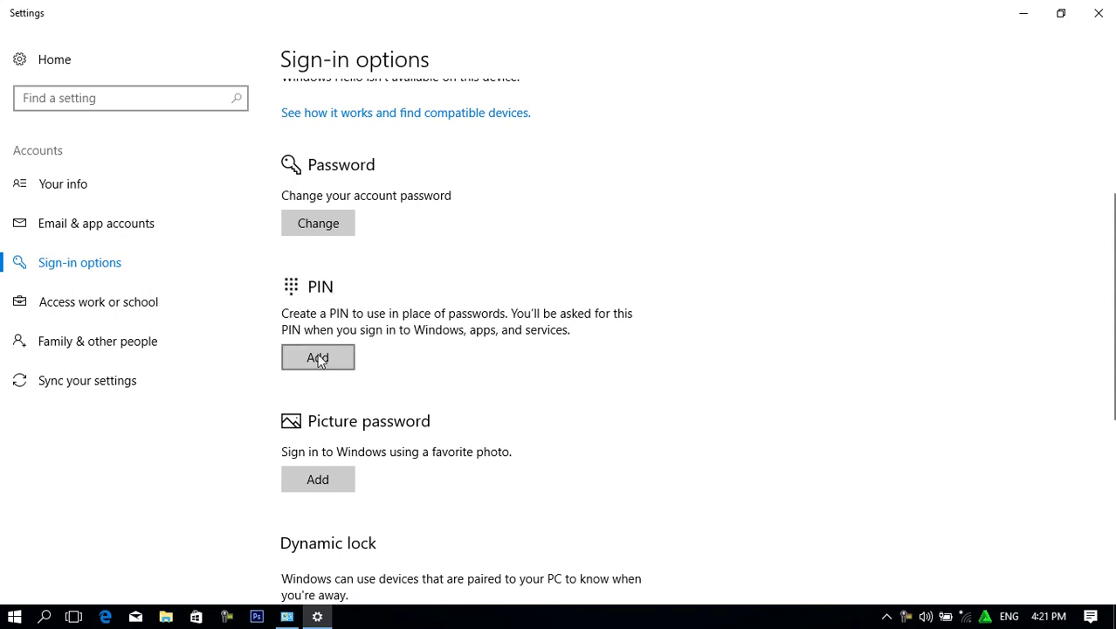
pyautogui.click(318, 358)
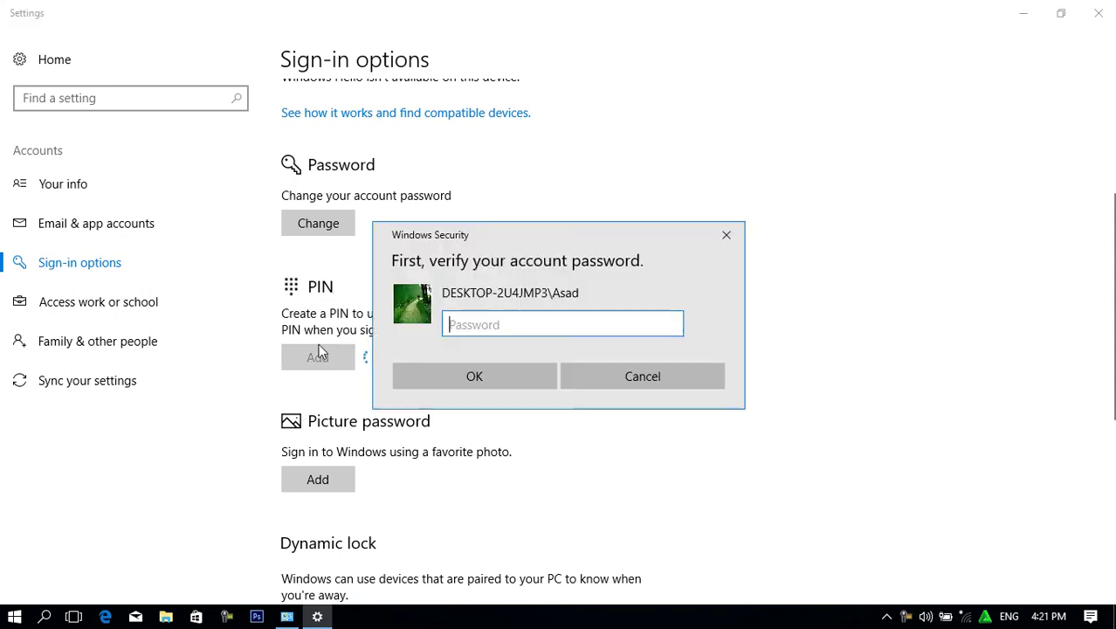
pyautogui.write('•')
pyautogui.press('Return')
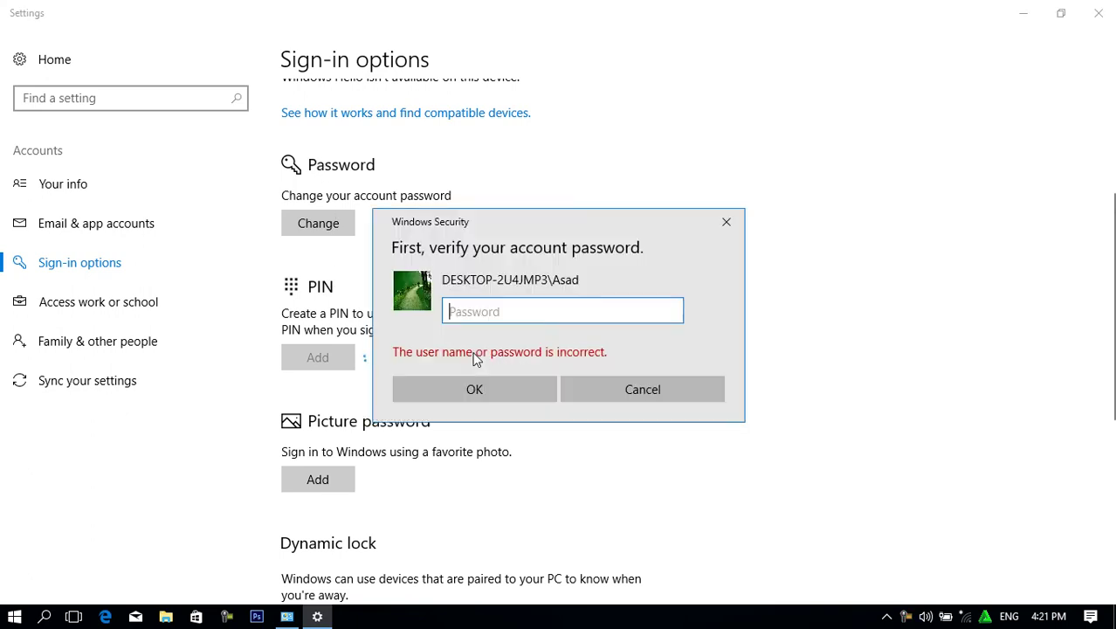
pyautogui.write('•••')
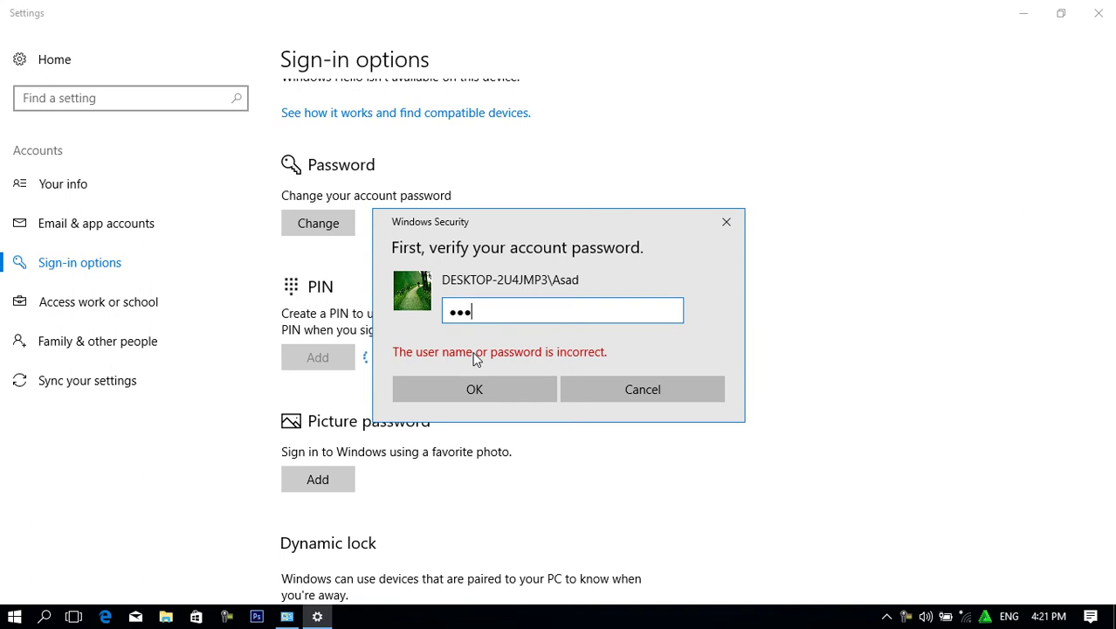
pyautogui.press('Return')
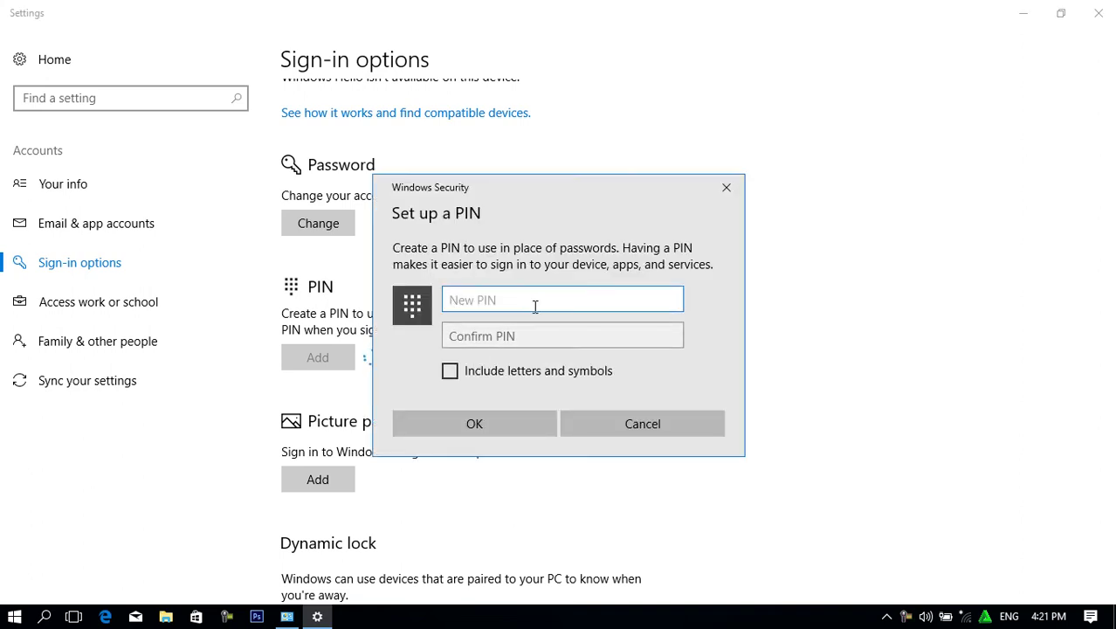
pyautogui.click(450, 372)
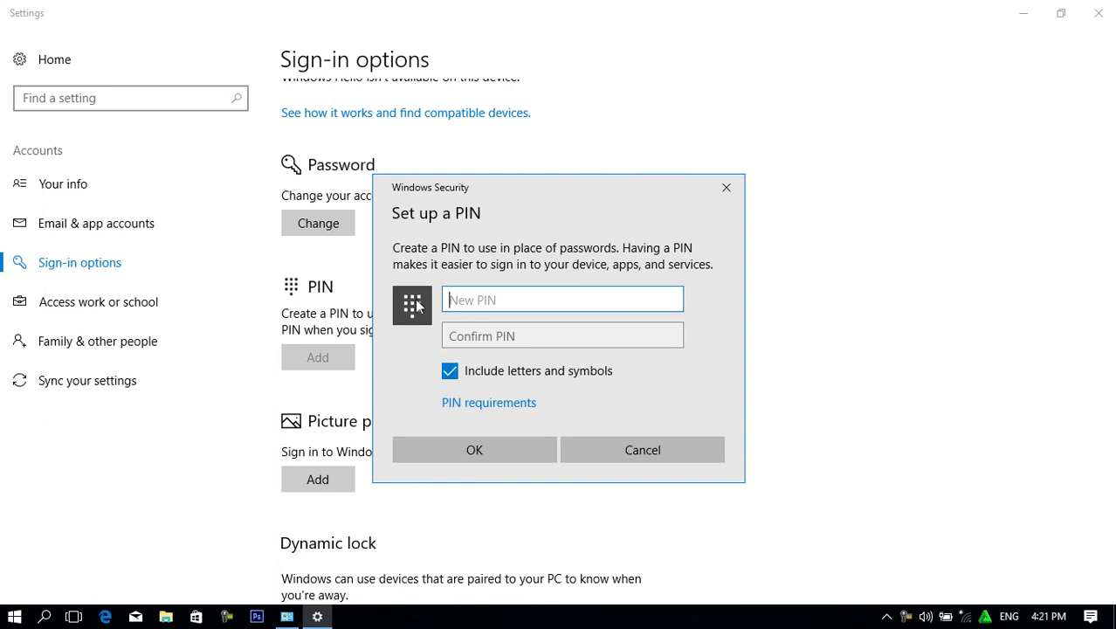
pyautogui.write('12')
pyautogui.press('BackSpace')
pyautogui.press('BackSpace')
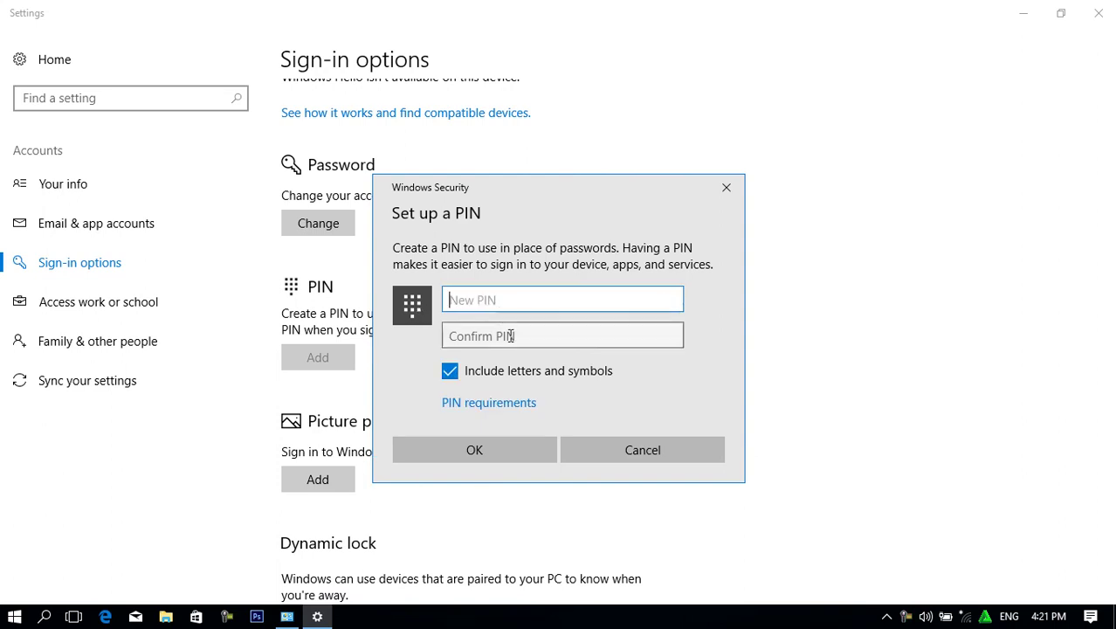
pyautogui.click(450, 371)
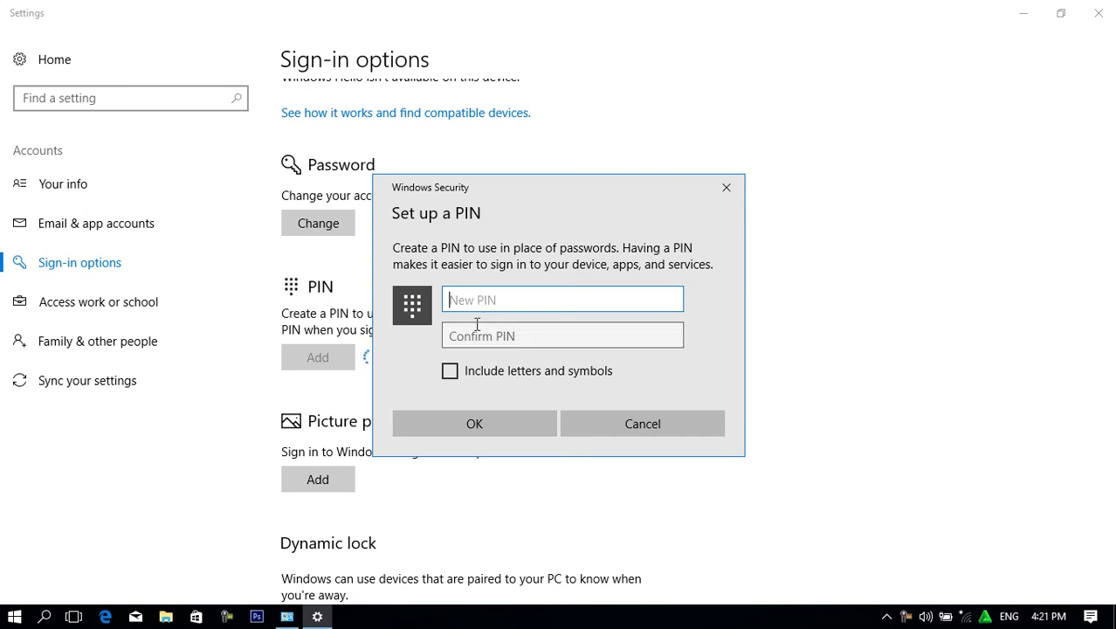
pyautogui.click(450, 371)
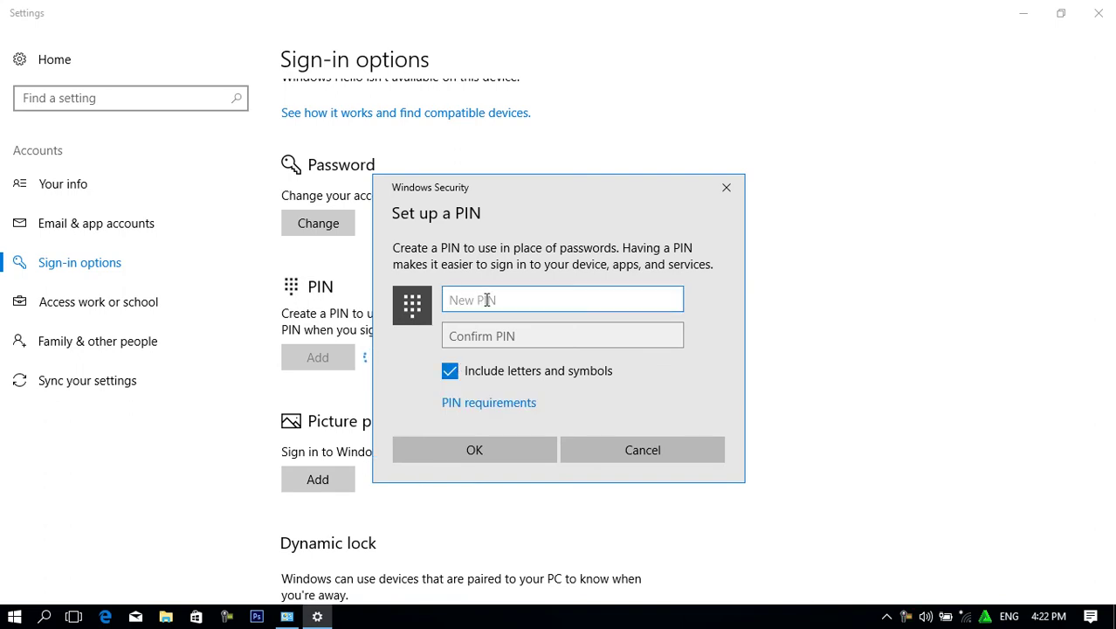
pyautogui.click(636, 454)
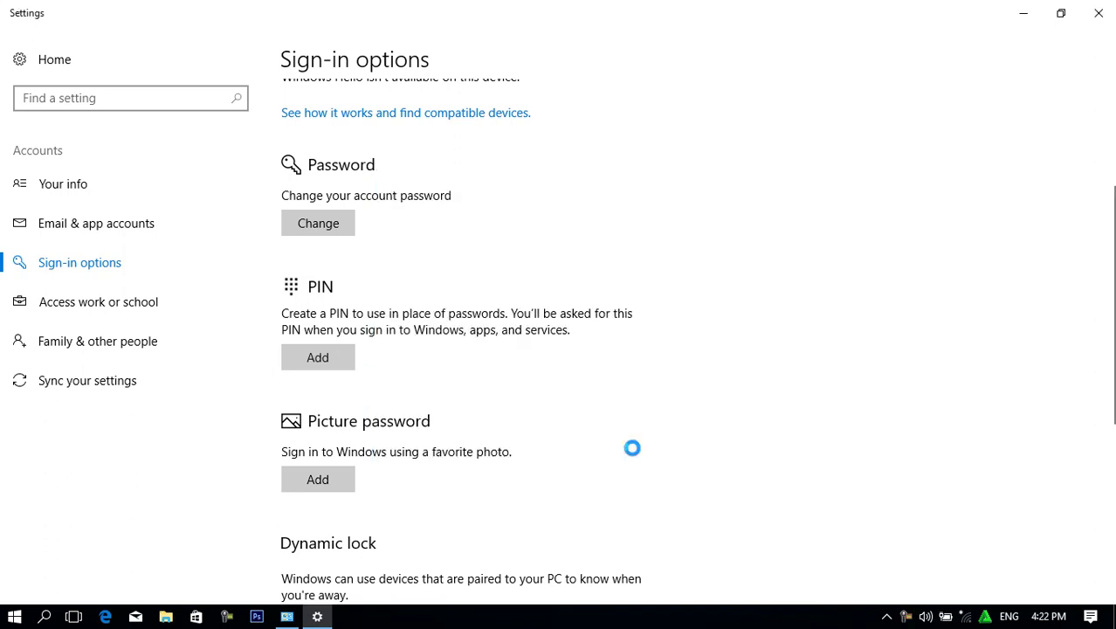
# Start adding a picture password and verify it with the account password.
pyautogui.click(319, 480)
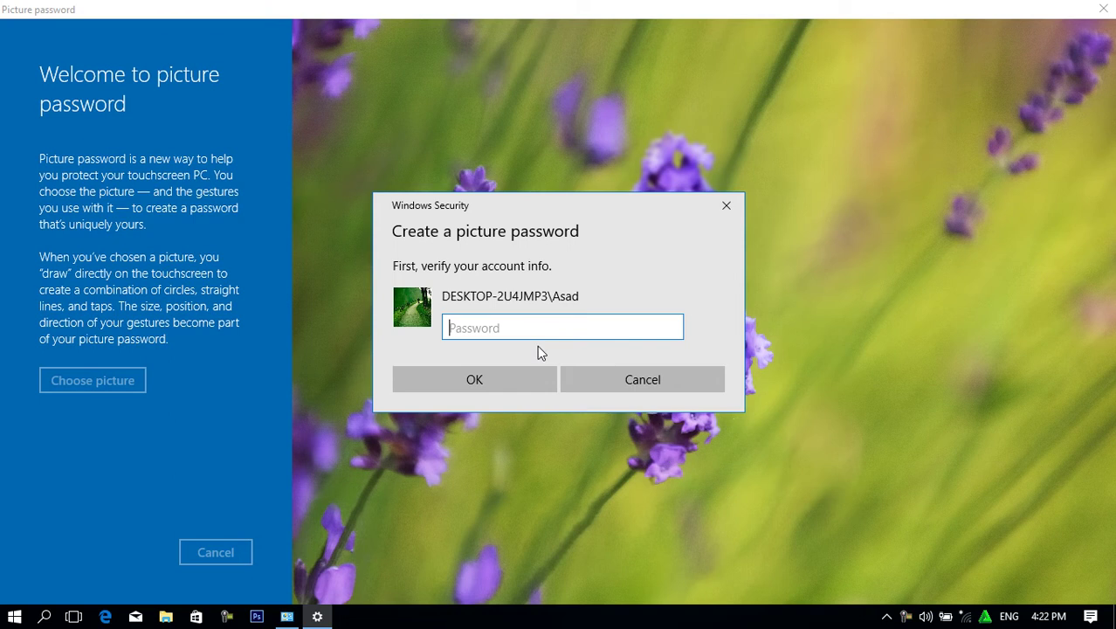
pyautogui.write('•••')
pyautogui.press('Return')
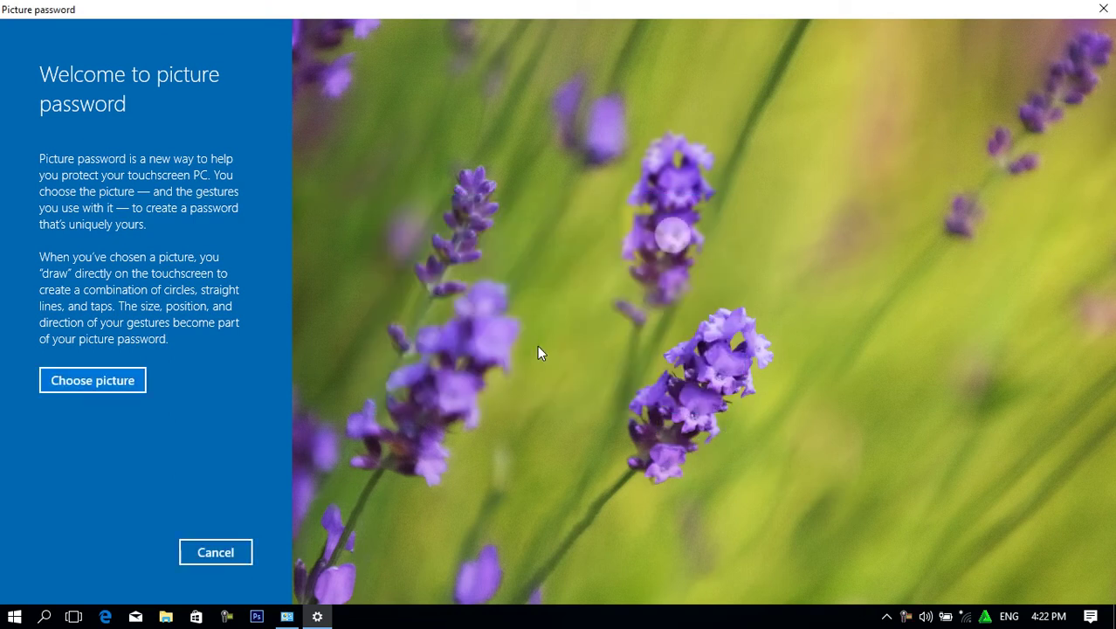
# Choose 2.0 (99).jpg from E:\Pictures\pictures\Pictures\Manzara as the password picture.
pyautogui.click(59, 389)
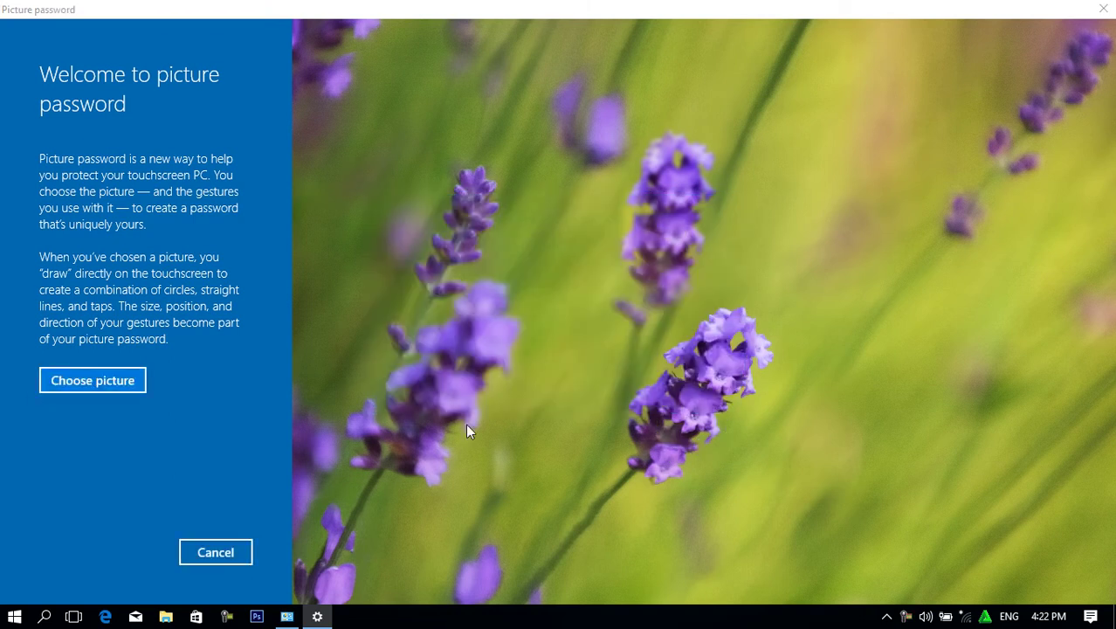
pyautogui.click(139, 351)
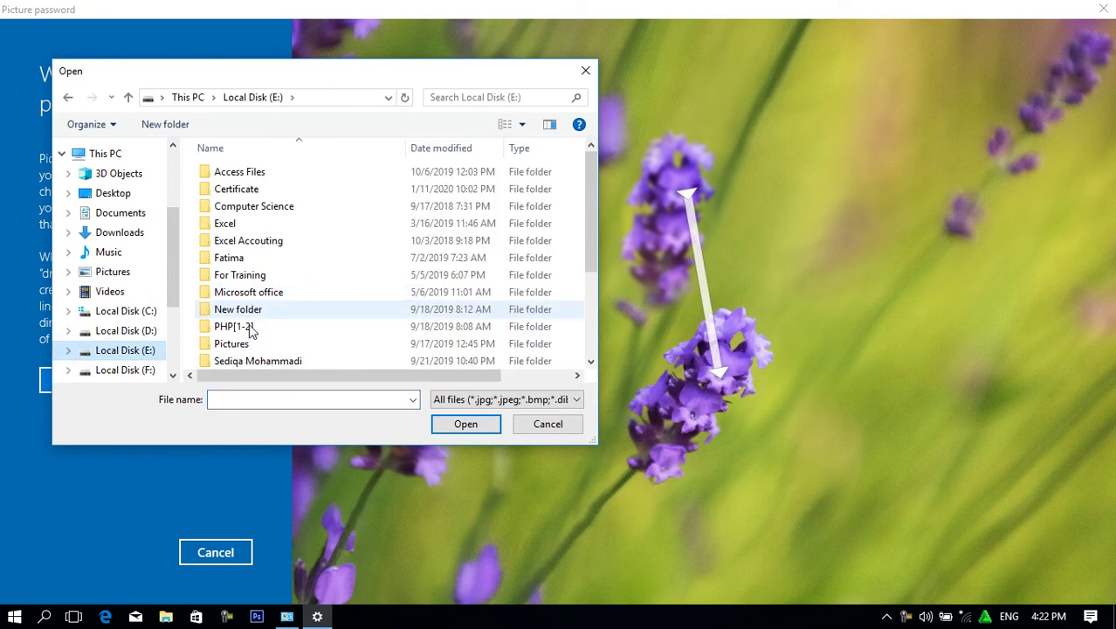
pyautogui.doubleClick(235, 344)
pyautogui.doubleClick(248, 175)
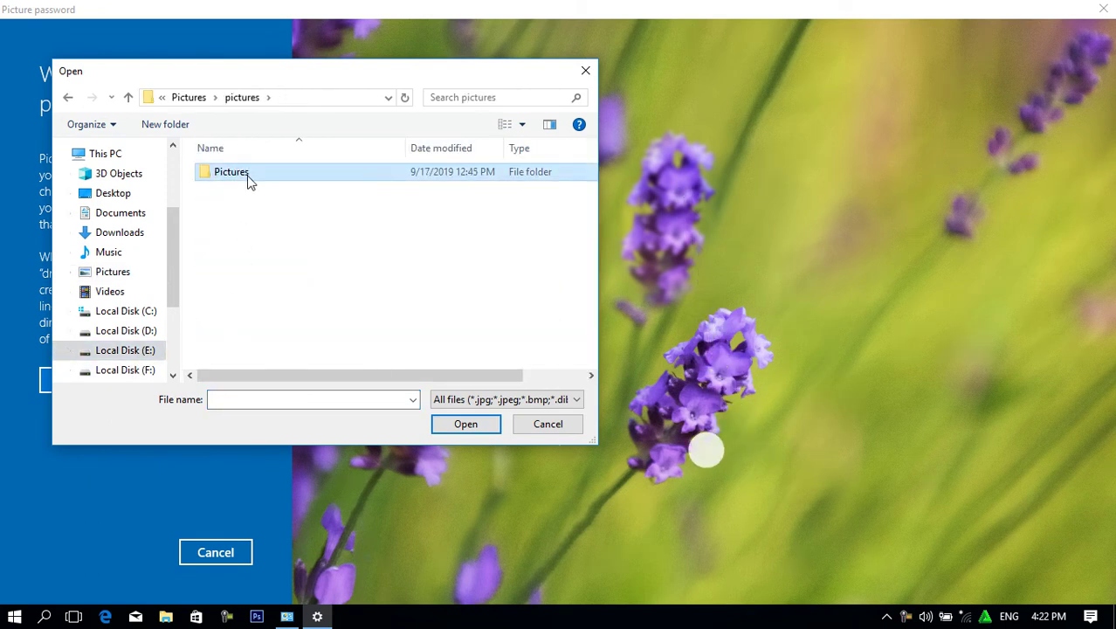
pyautogui.doubleClick(248, 175)
pyautogui.doubleClick(222, 241)
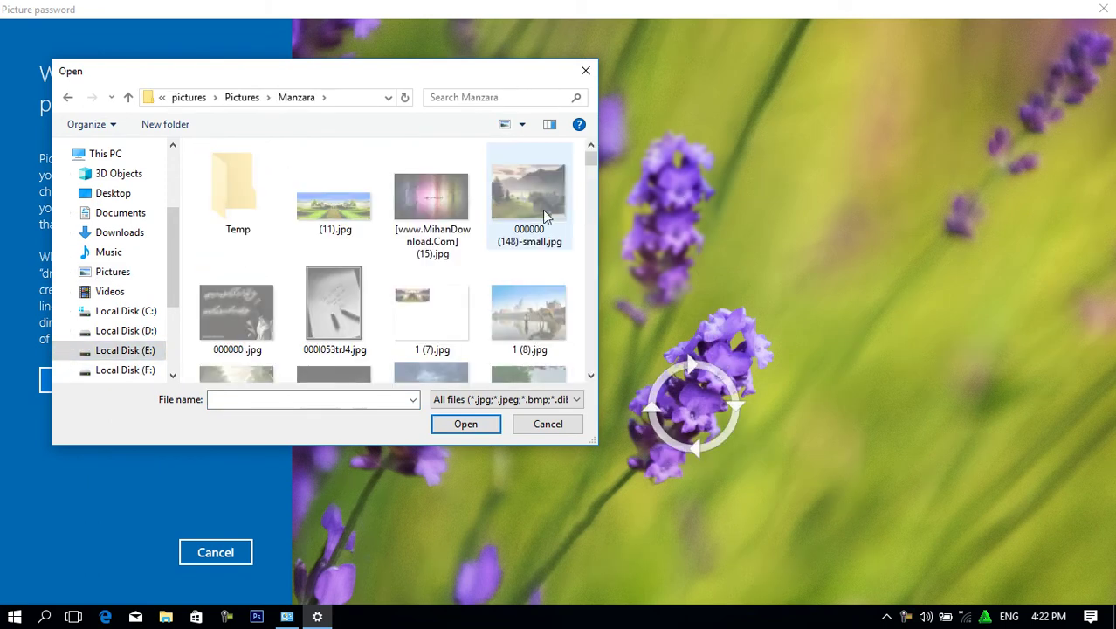
pyautogui.moveTo(589, 166); pyautogui.dragTo(594, 220)
pyautogui.scroll(6, 493, 307)
pyautogui.scroll(10, 494, 310)
pyautogui.scroll(10, 493, 313)
pyautogui.scroll(-4, 493, 313)
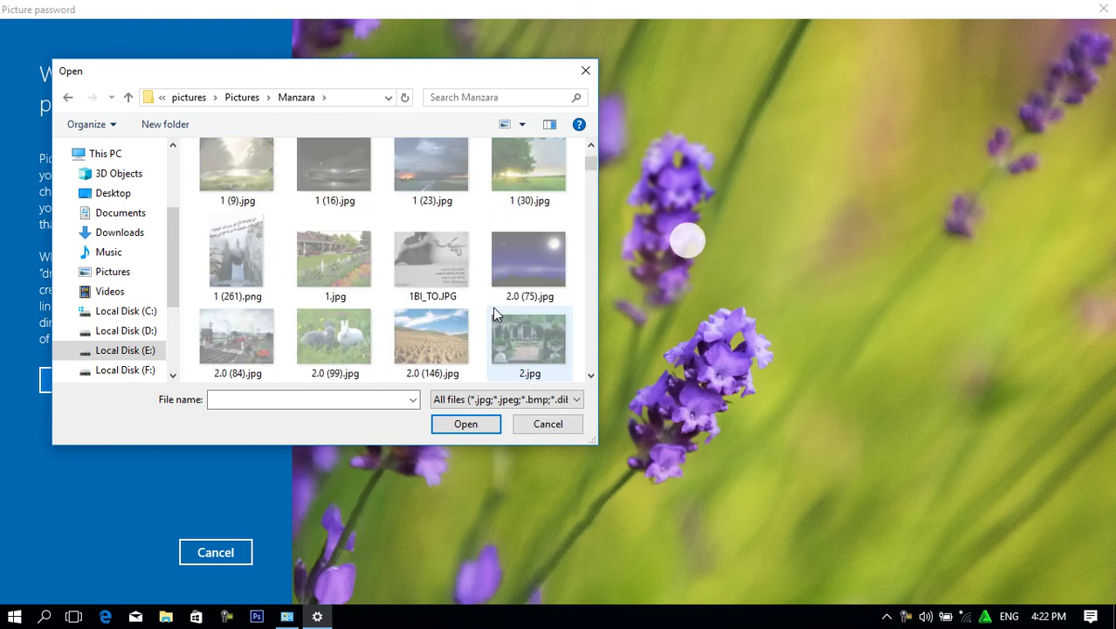
pyautogui.click(336, 341)
pyautogui.click(452, 425)
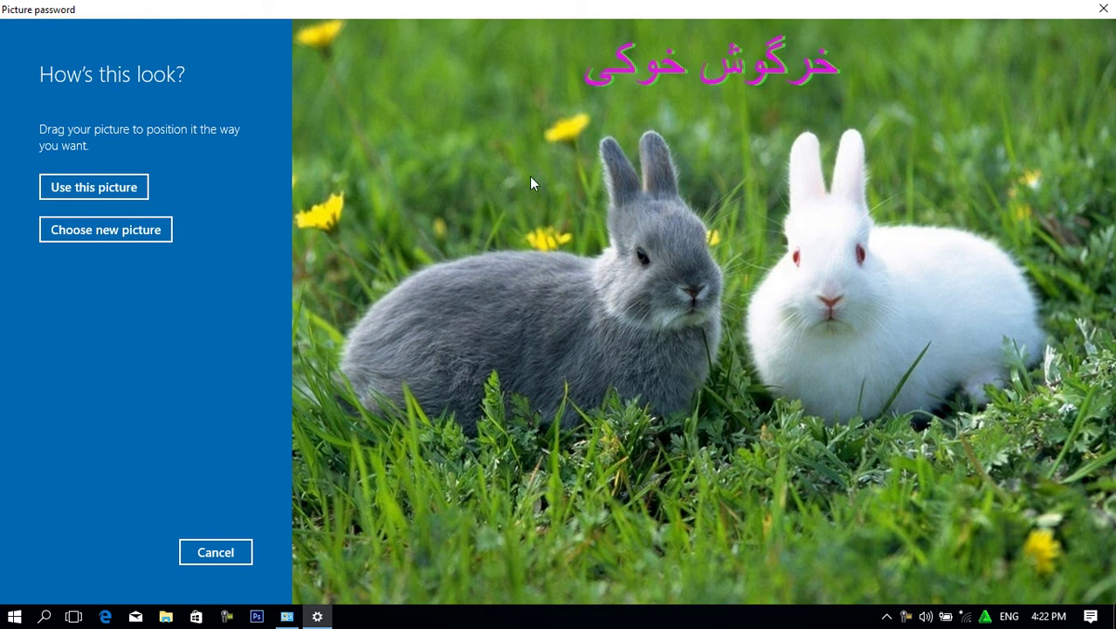
# Accept the rabbit photo and draw three gestures: a line across the grey rabbit's ears, then two taps.
pyautogui.click(73, 191)
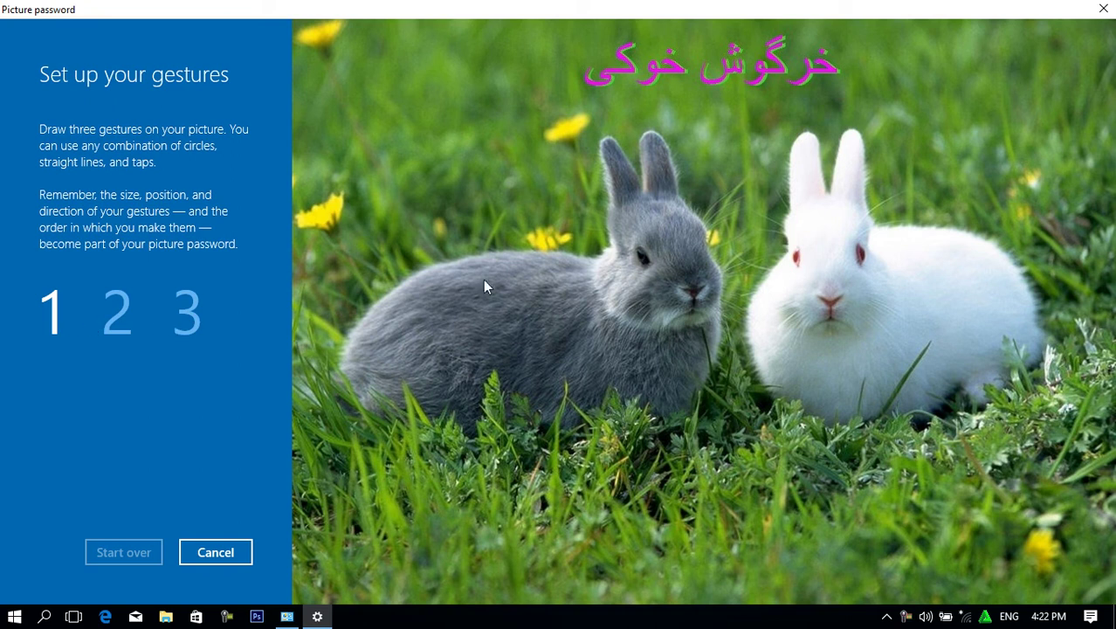
pyautogui.moveTo(616, 159); pyautogui.dragTo(646, 157)
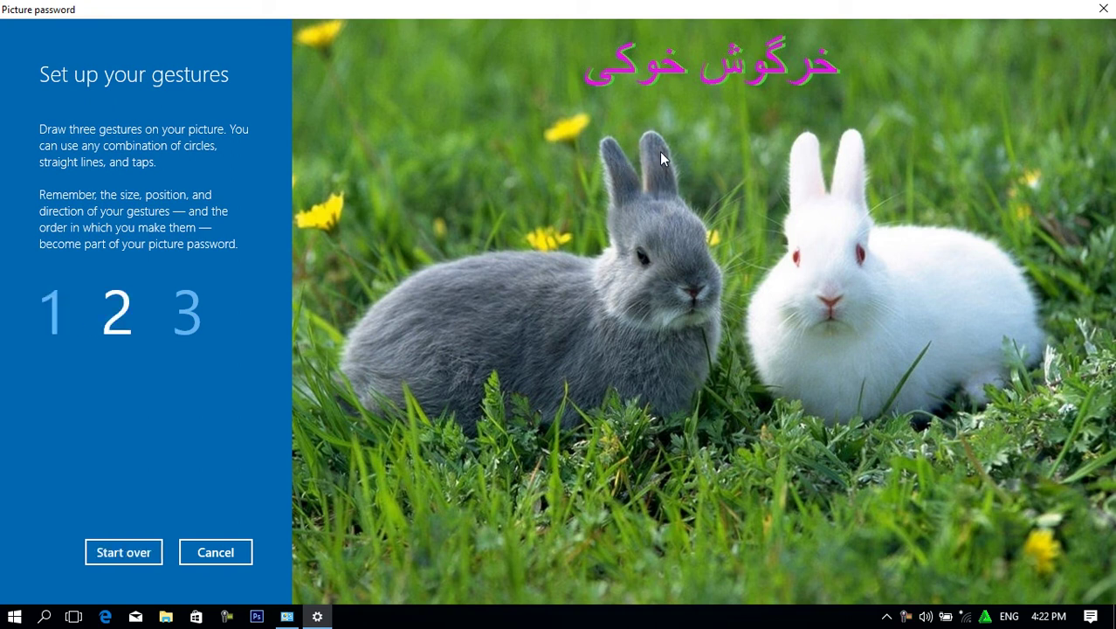
pyautogui.click(660, 154)
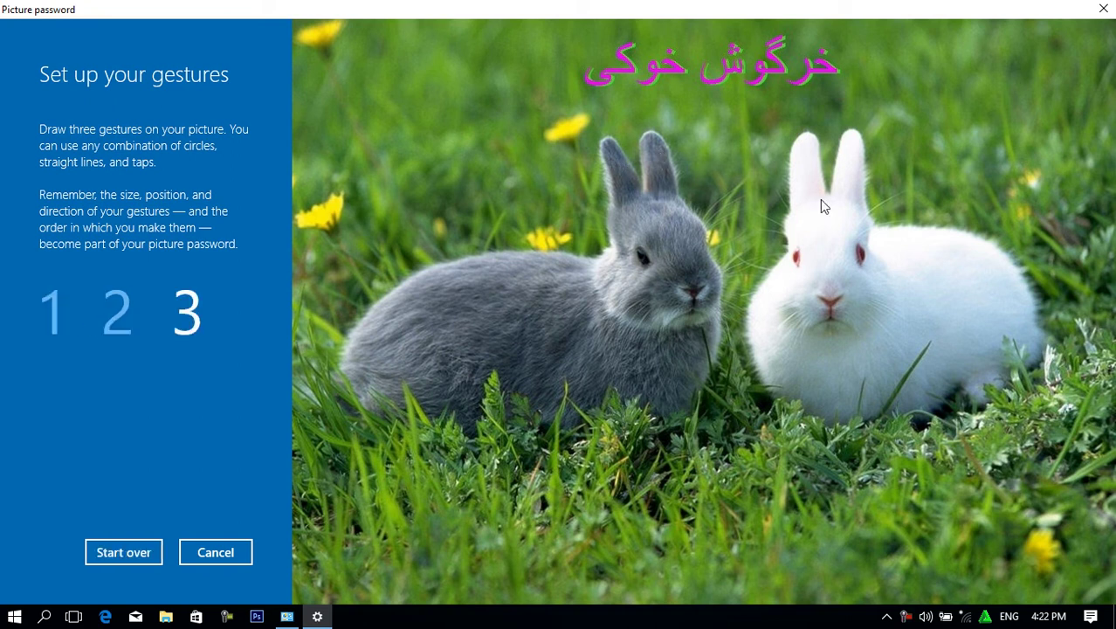
pyautogui.click(803, 153)
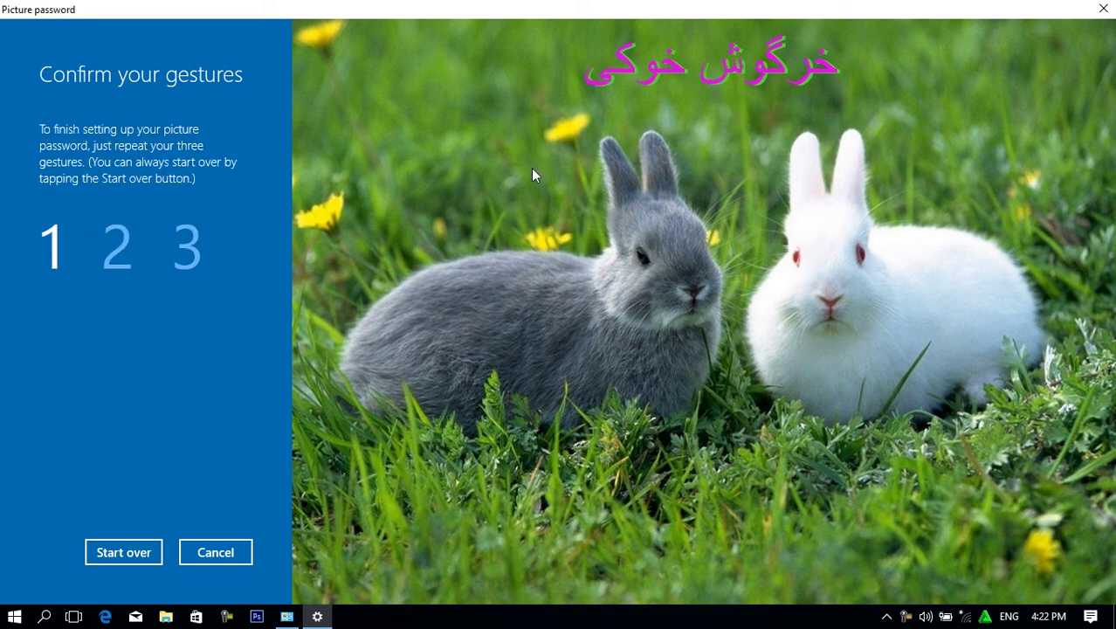
# Repeat the three rabbit gestures to confirm them and finish the picture password.
pyautogui.click(618, 161)
pyautogui.click(659, 158)
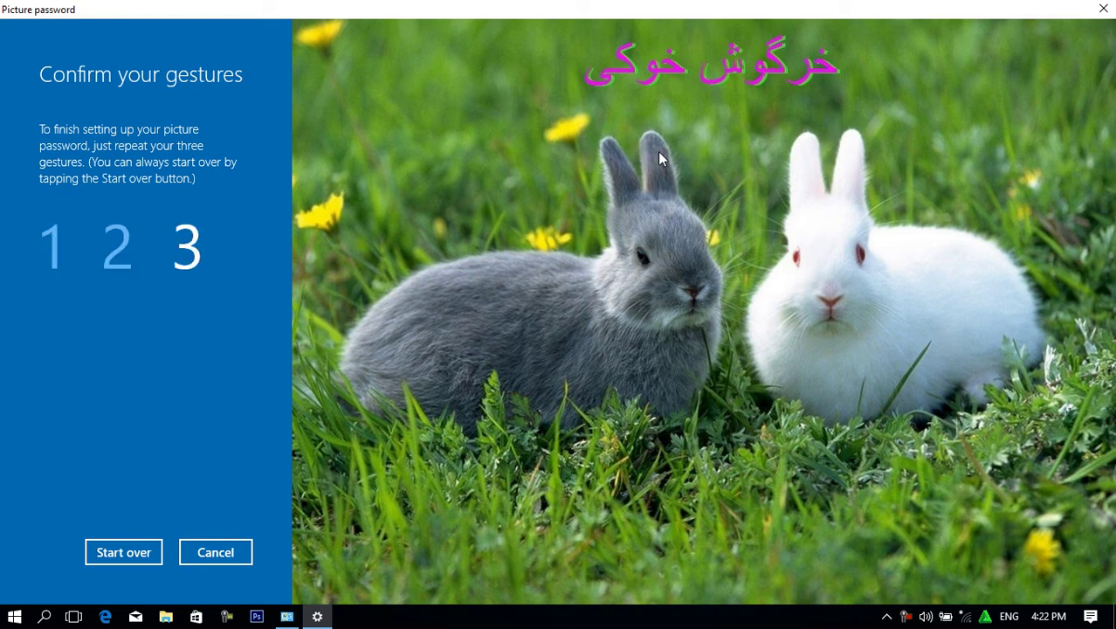
pyautogui.click(809, 156)
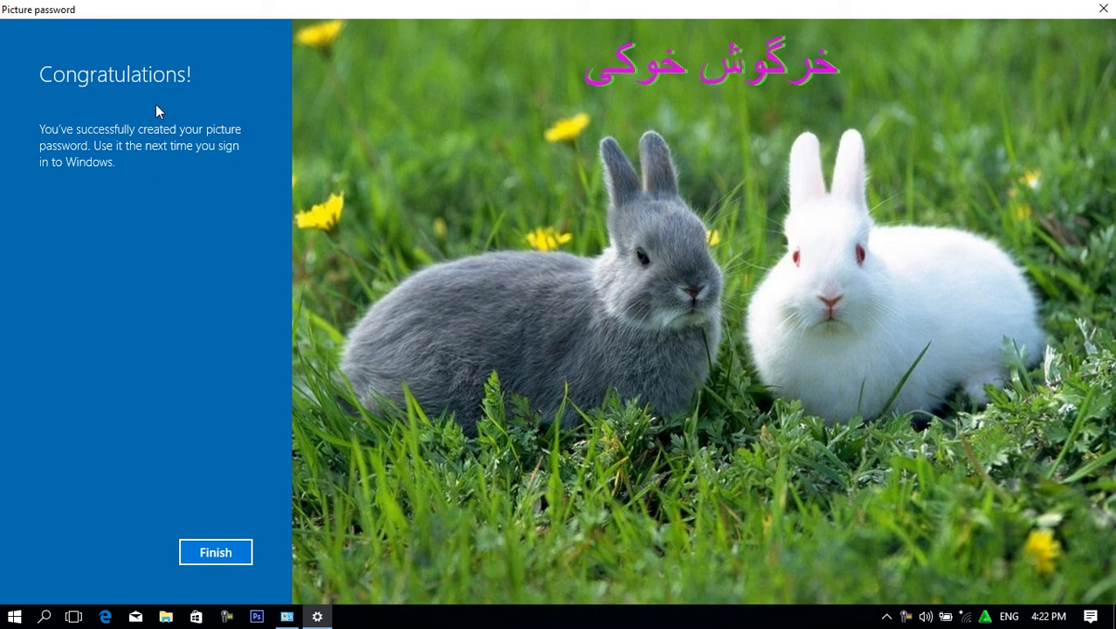
pyautogui.click(217, 551)
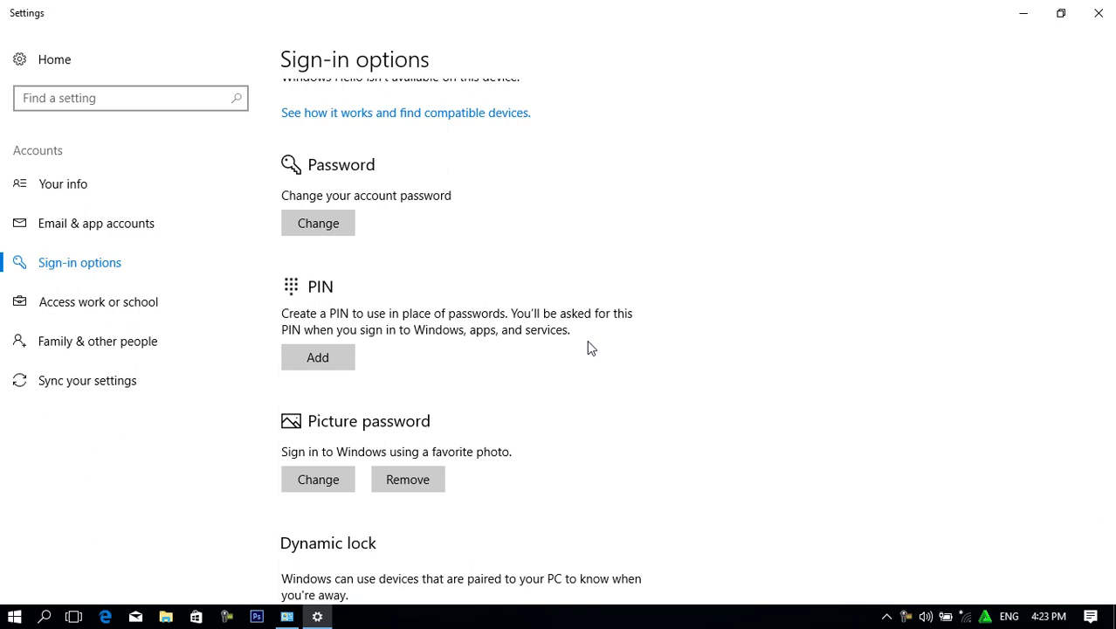
# Scroll down Sign-in options and open the Access work or school page.
pyautogui.scroll(-3, 522, 438)
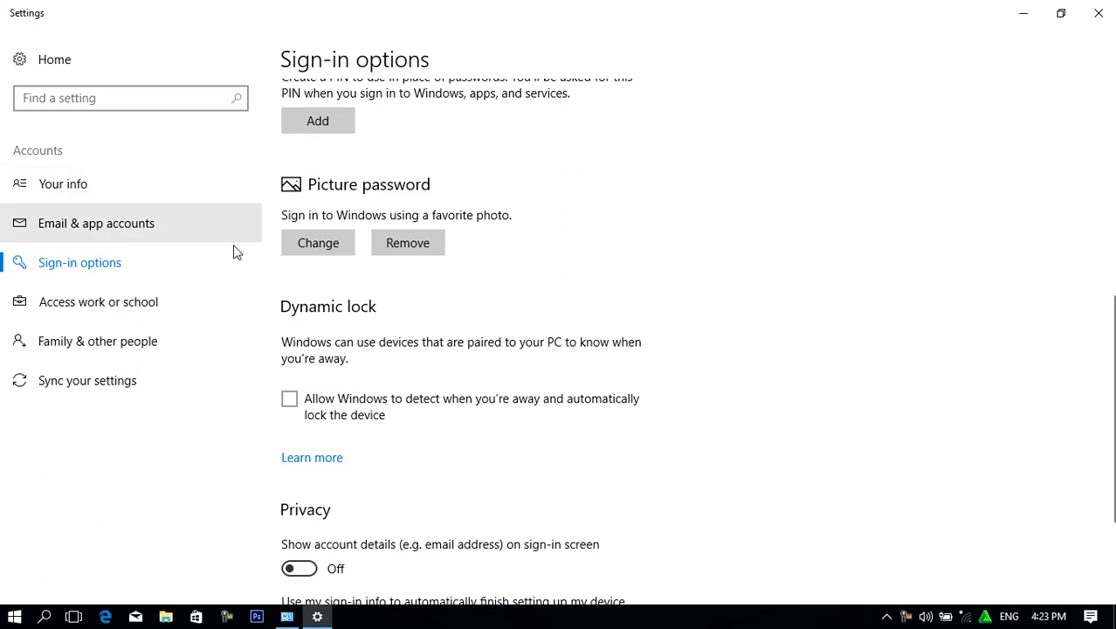
pyautogui.click(110, 309)
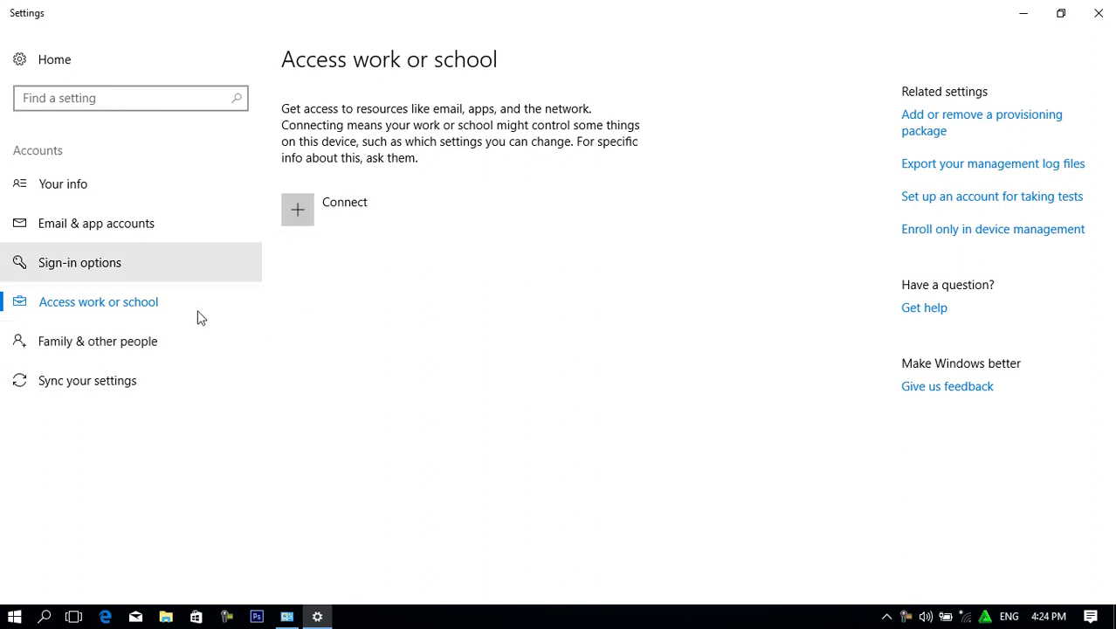
# View the Family & other people page, then close Settings.
pyautogui.click(81, 349)
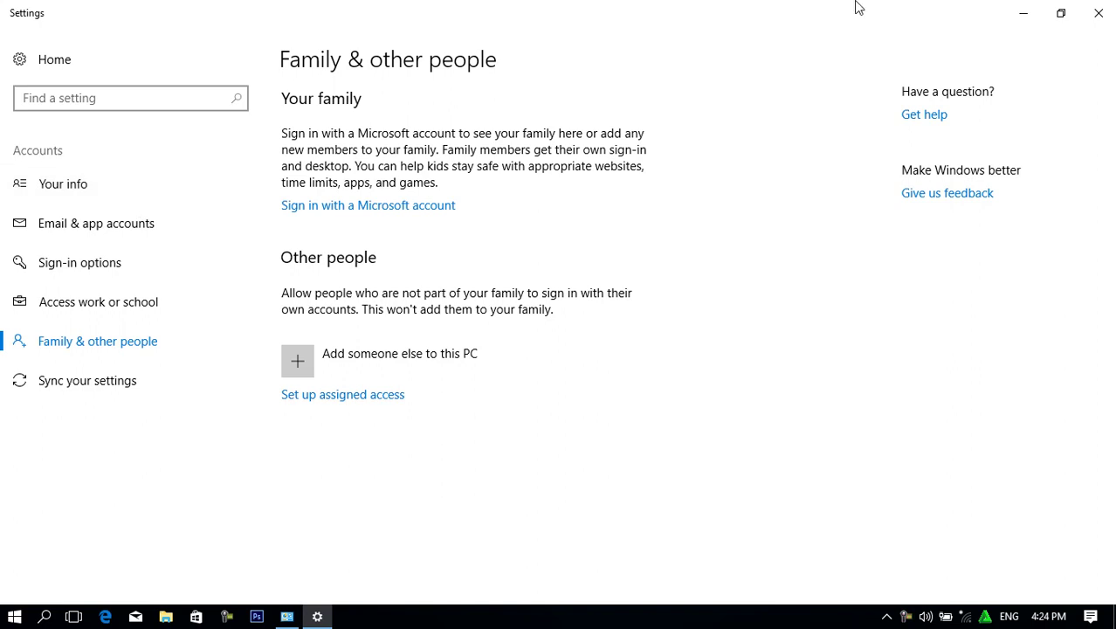
pyautogui.click(1099, 13)
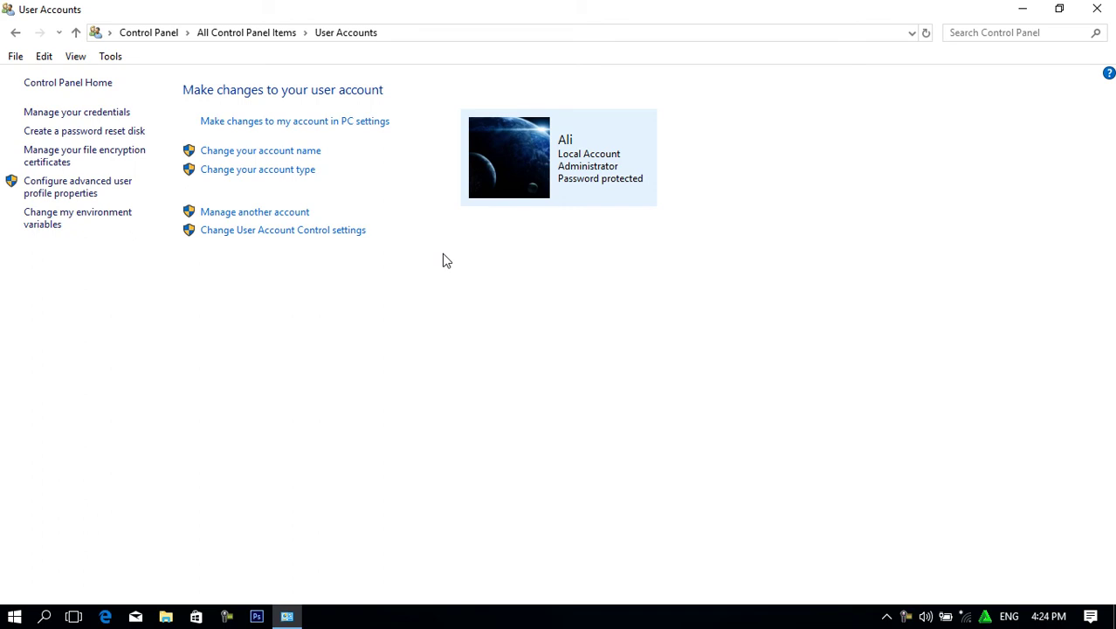
# After briefly opening Add a new user, open the Administrator's Your info page in Settings.
pyautogui.click(232, 213)
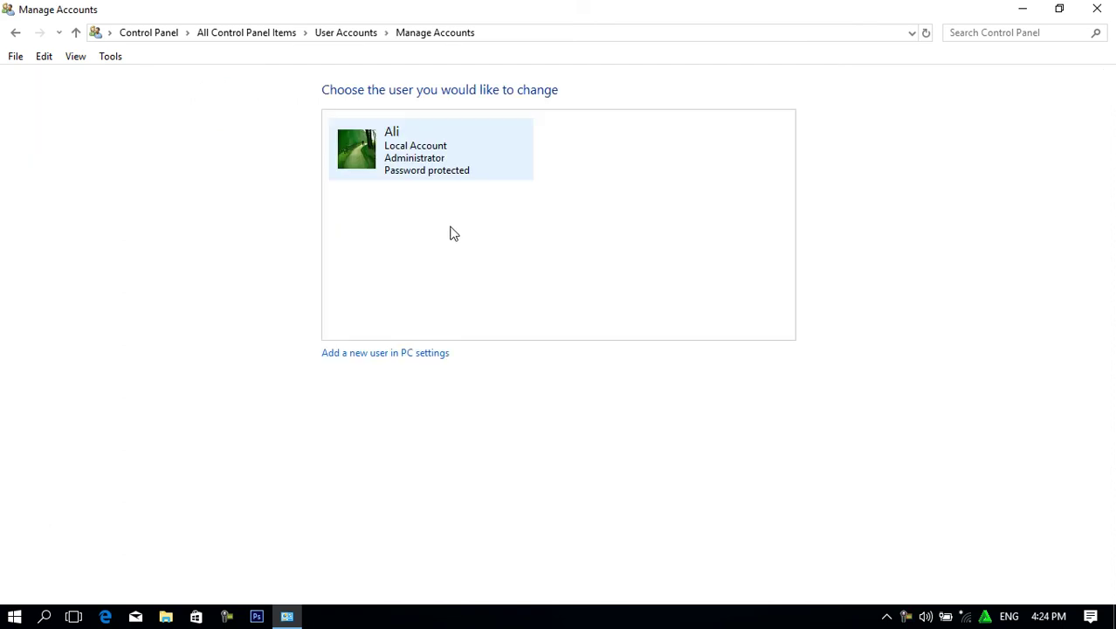
pyautogui.click(369, 355)
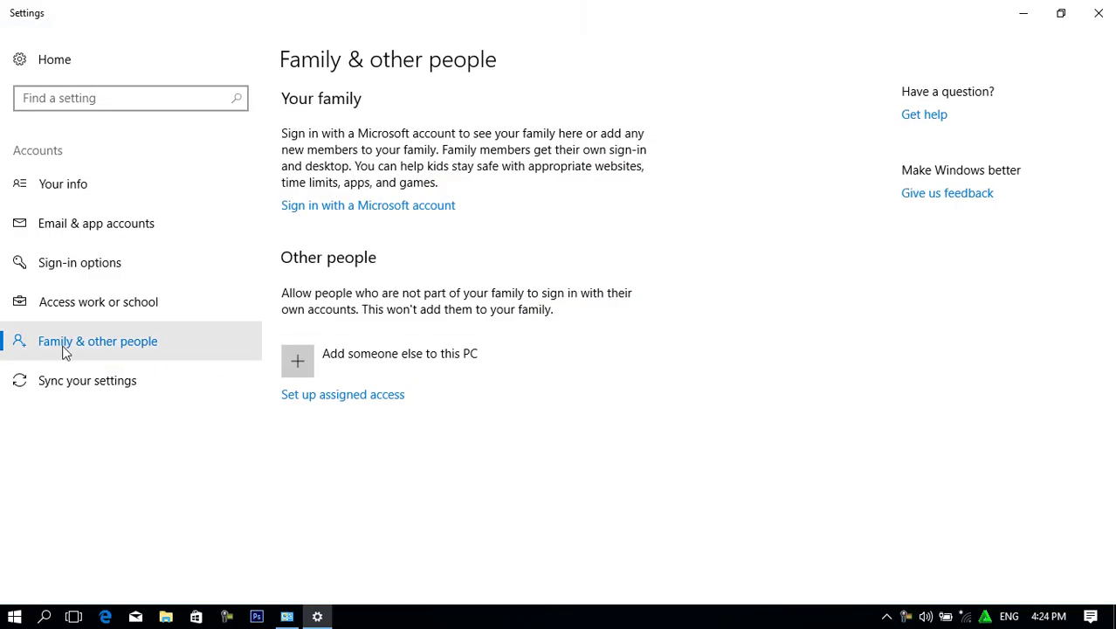
pyautogui.click(1100, 13)
pyautogui.click(16, 32)
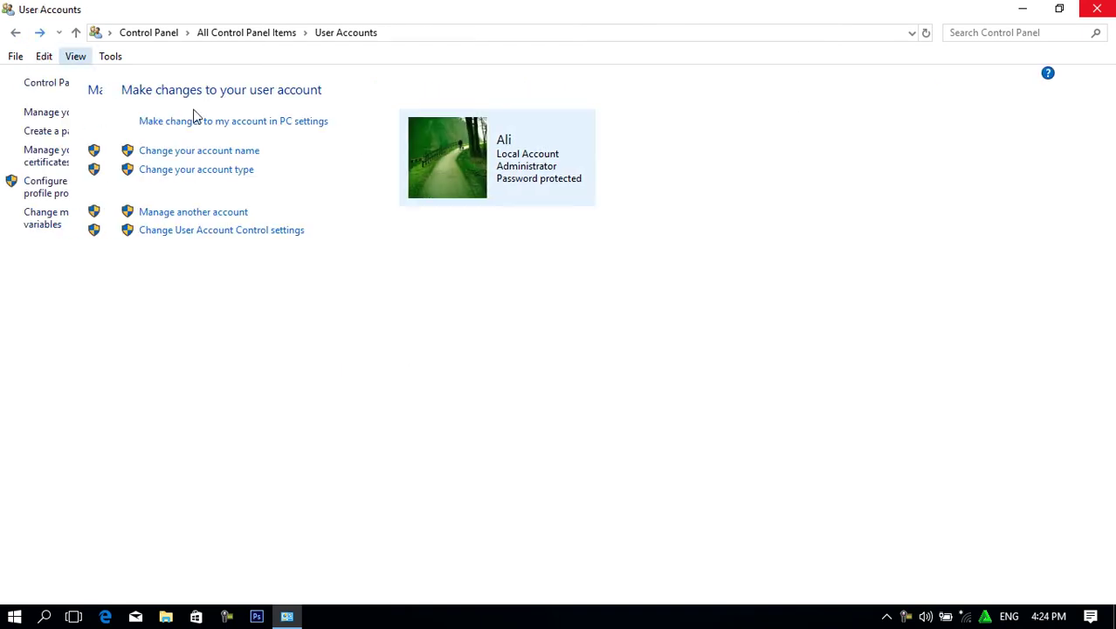
pyautogui.click(281, 123)
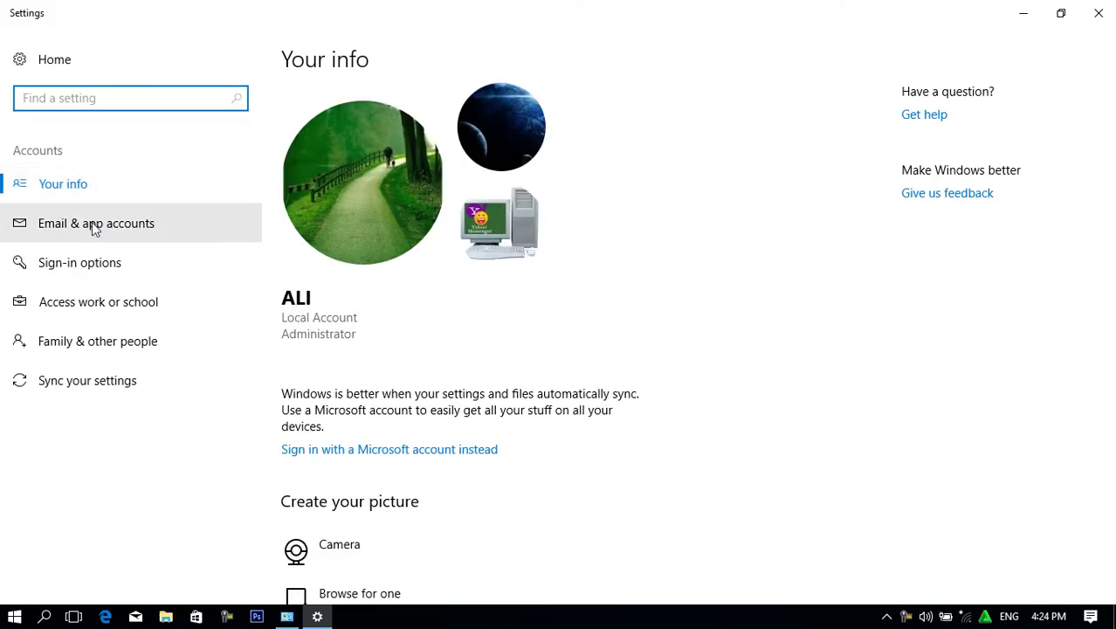
# Add a local account for someone else with user name, password and hint, then close Settings.
pyautogui.click(96, 347)
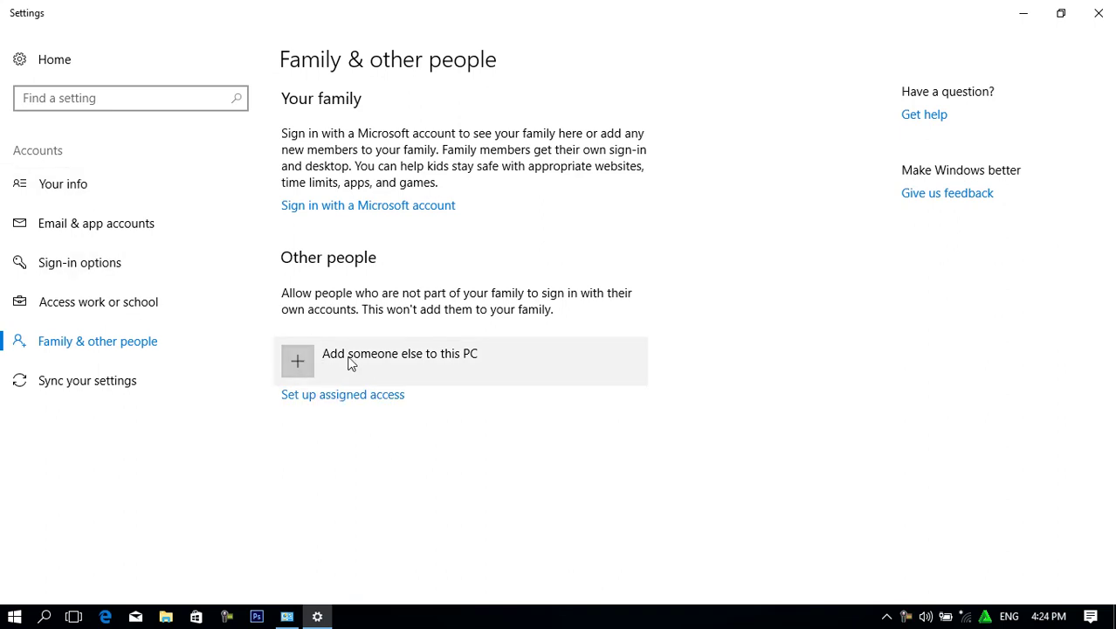
pyautogui.click(298, 364)
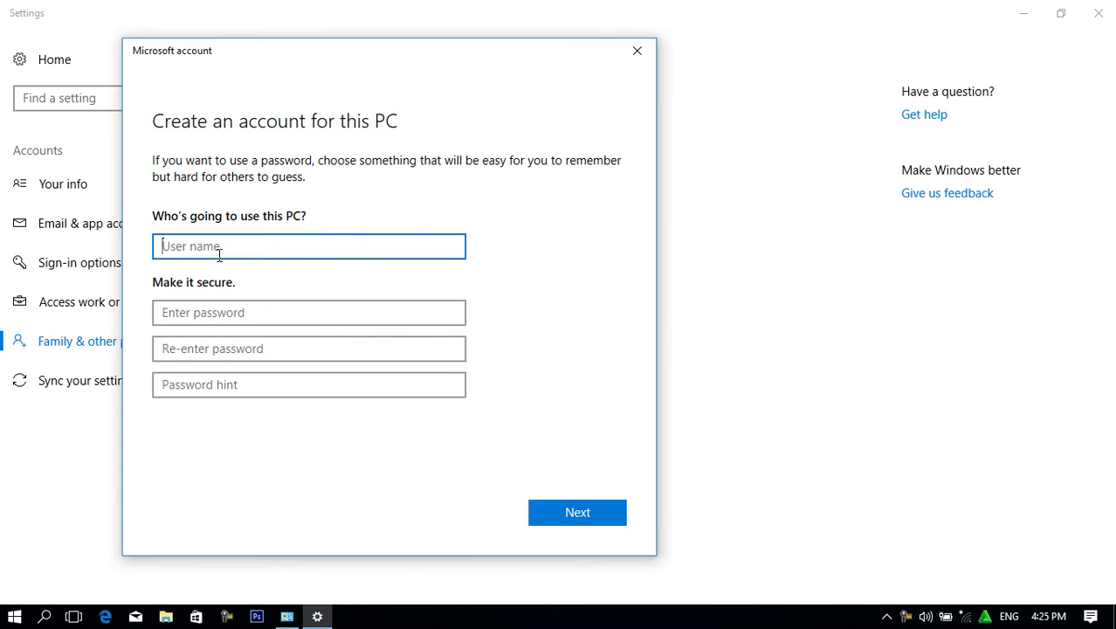
pyautogui.write('Morsal')
pyautogui.click(262, 314)
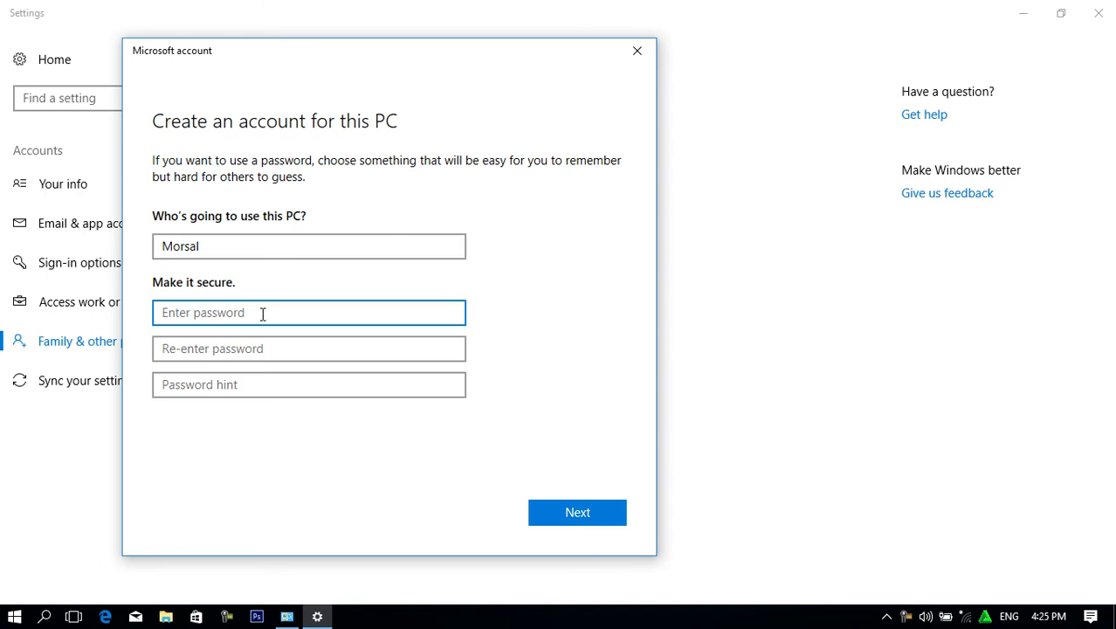
pyautogui.write('1234')
pyautogui.click(330, 350)
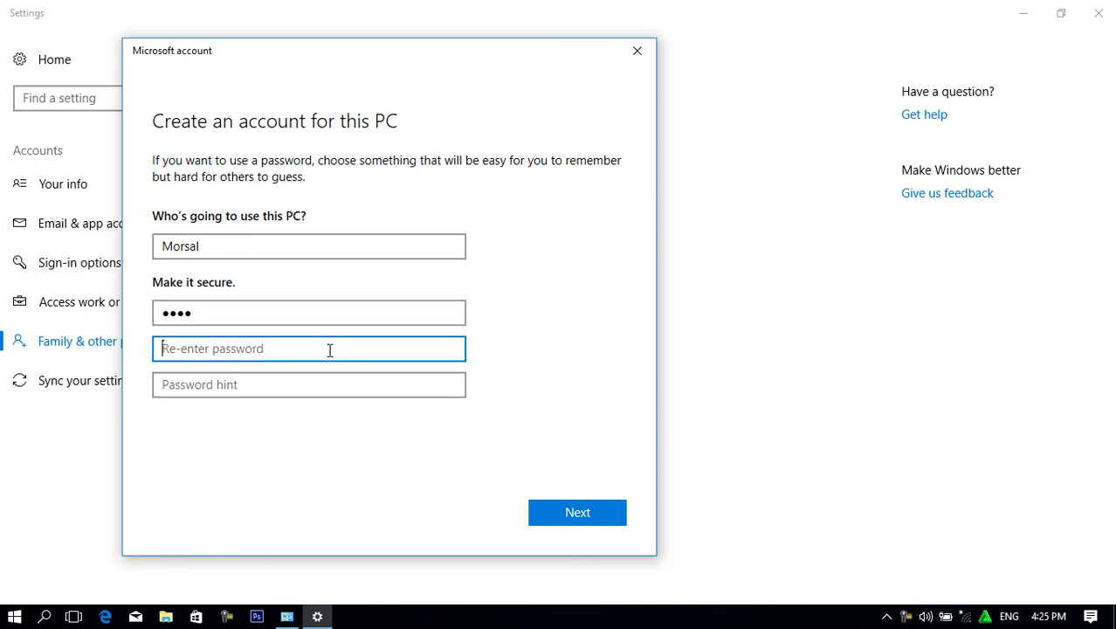
pyautogui.write('1234')
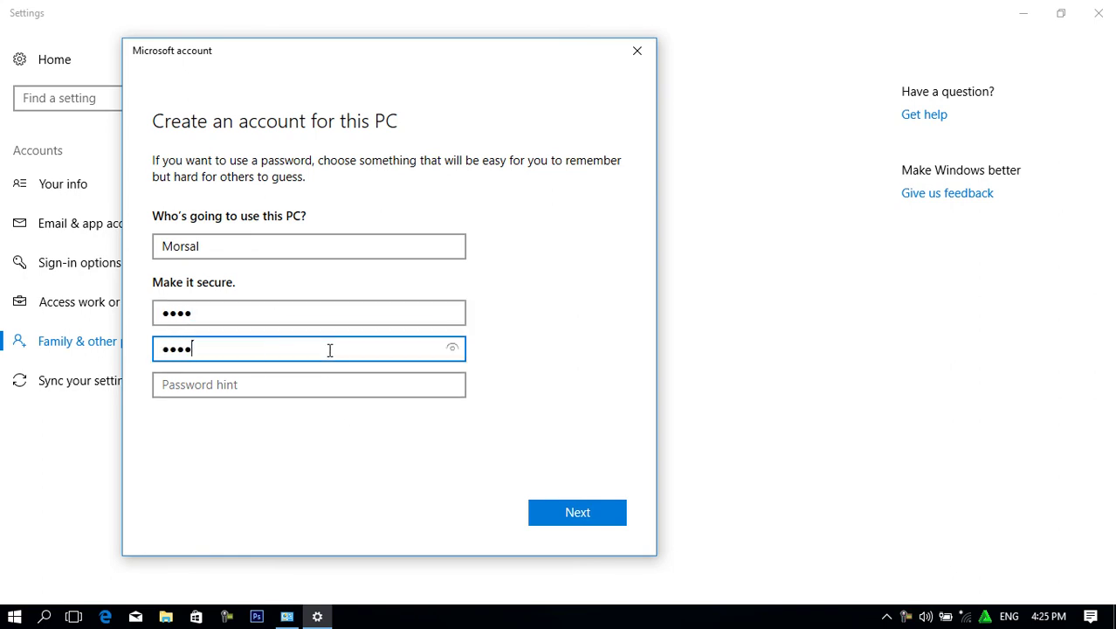
pyautogui.click(278, 384)
pyautogui.write('1')
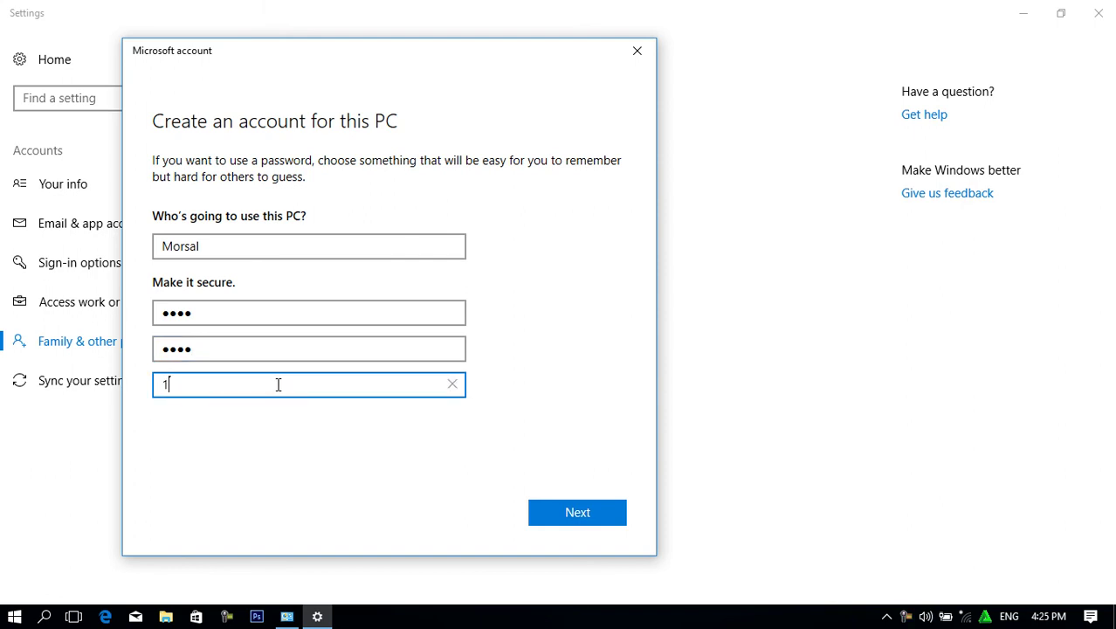
pyautogui.click(563, 515)
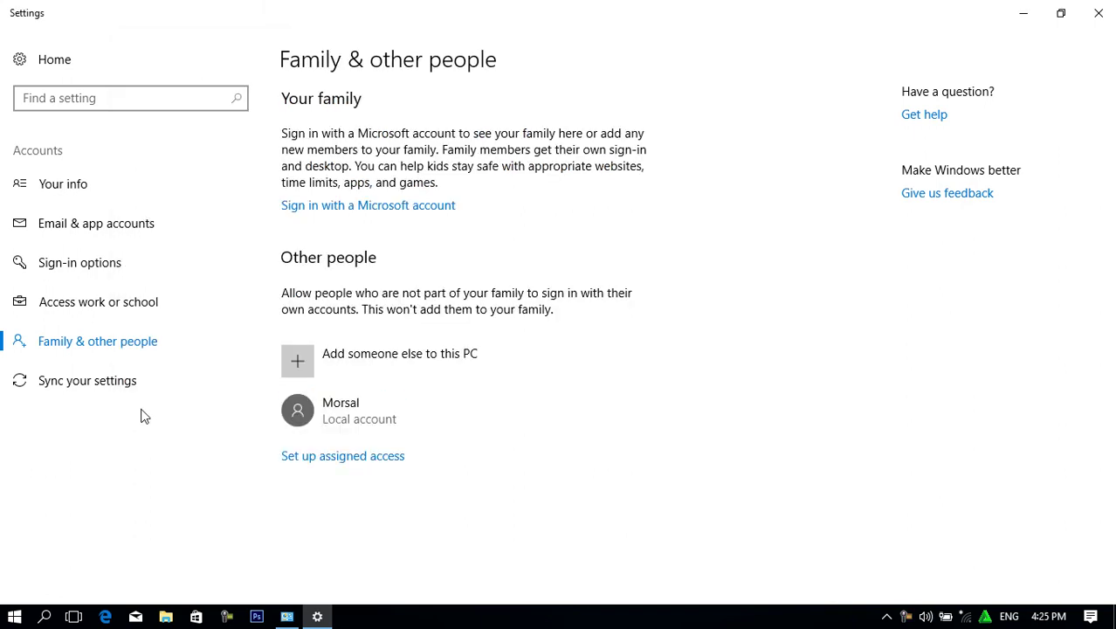
pyautogui.click(1099, 14)
# List the accounts to manage, showing the new user beside Administrator, then close Control Panel.
pyautogui.click(289, 214)
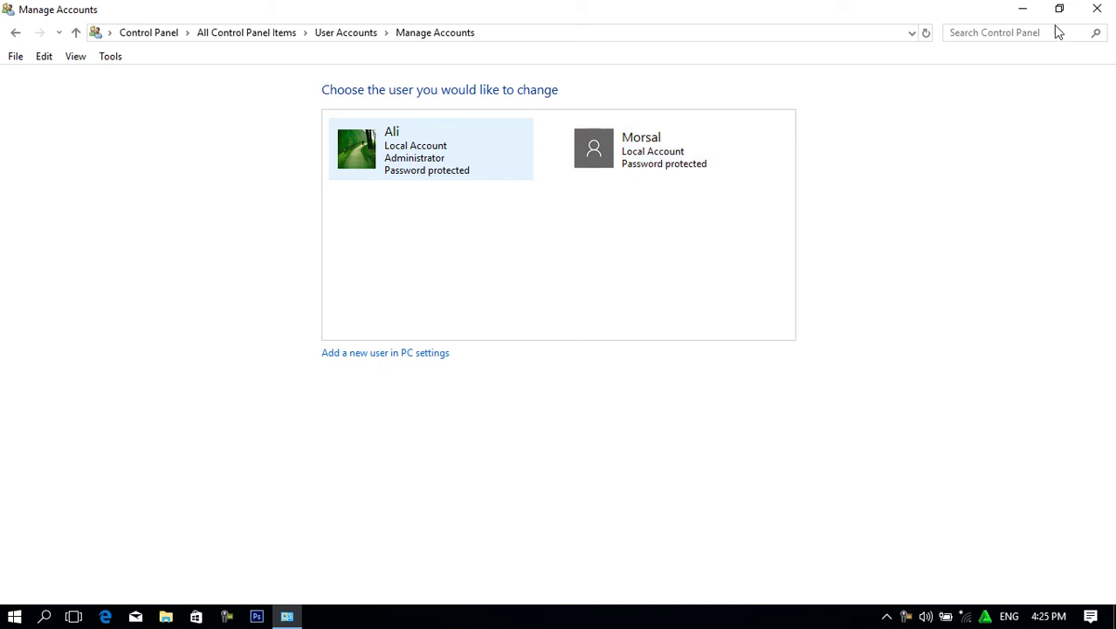
pyautogui.click(1097, 9)
# Refresh the desktop twice from its context menu.
pyautogui.rightClick(491, 50)
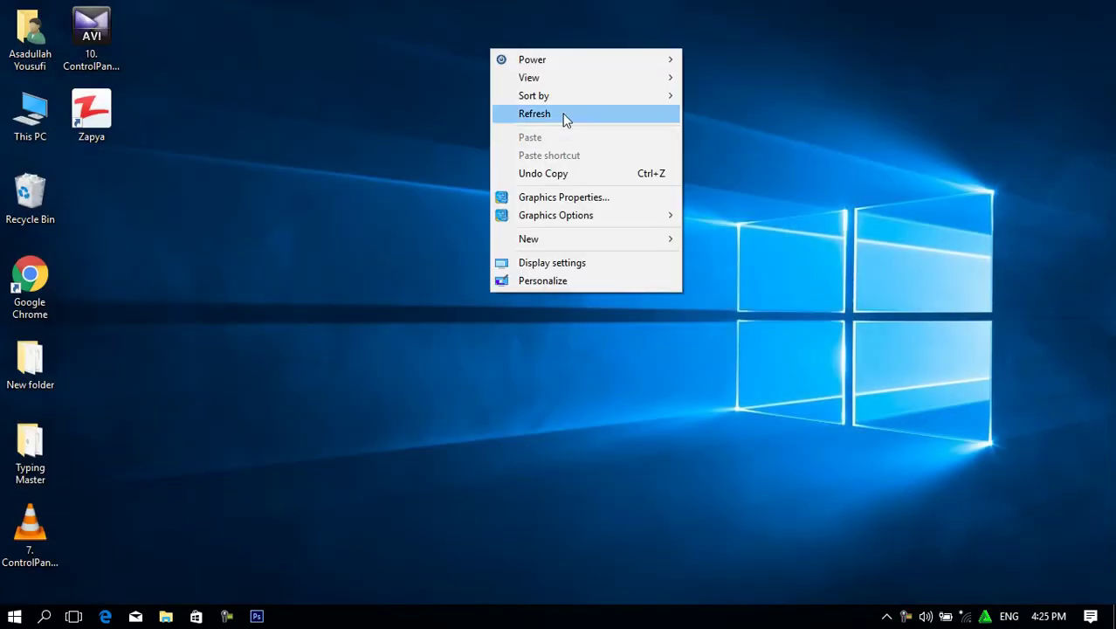
pyautogui.click(563, 115)
pyautogui.rightClick(388, 129)
pyautogui.click(462, 185)
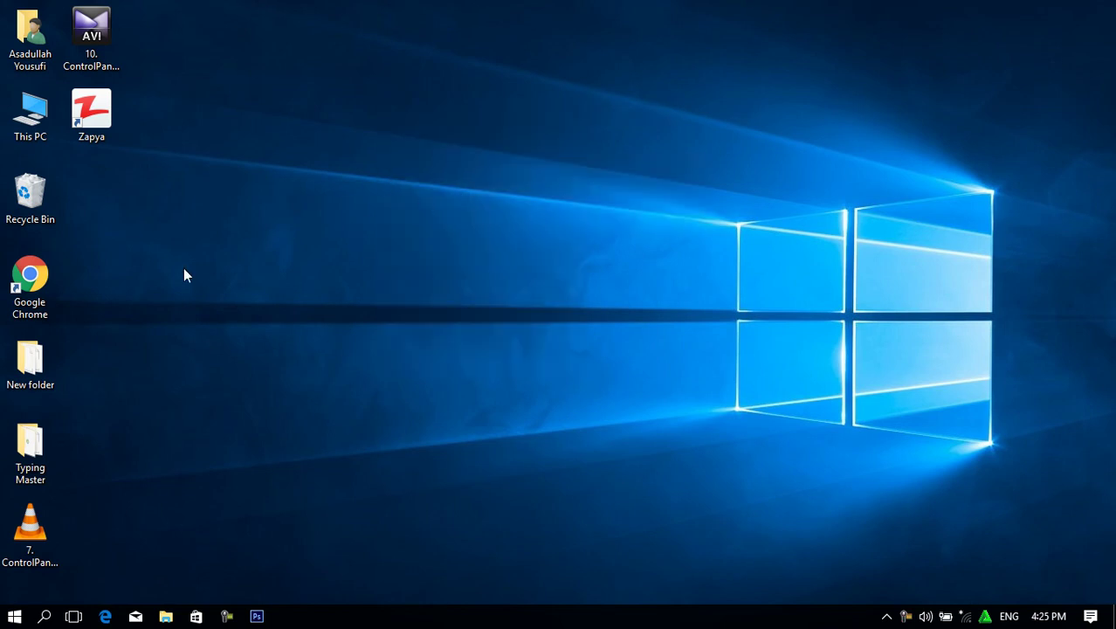
# Reopen Control Panel via Start search and open the new account's Change an Account page.
pyautogui.press('super')
pyautogui.write('con')
pyautogui.press('Return')
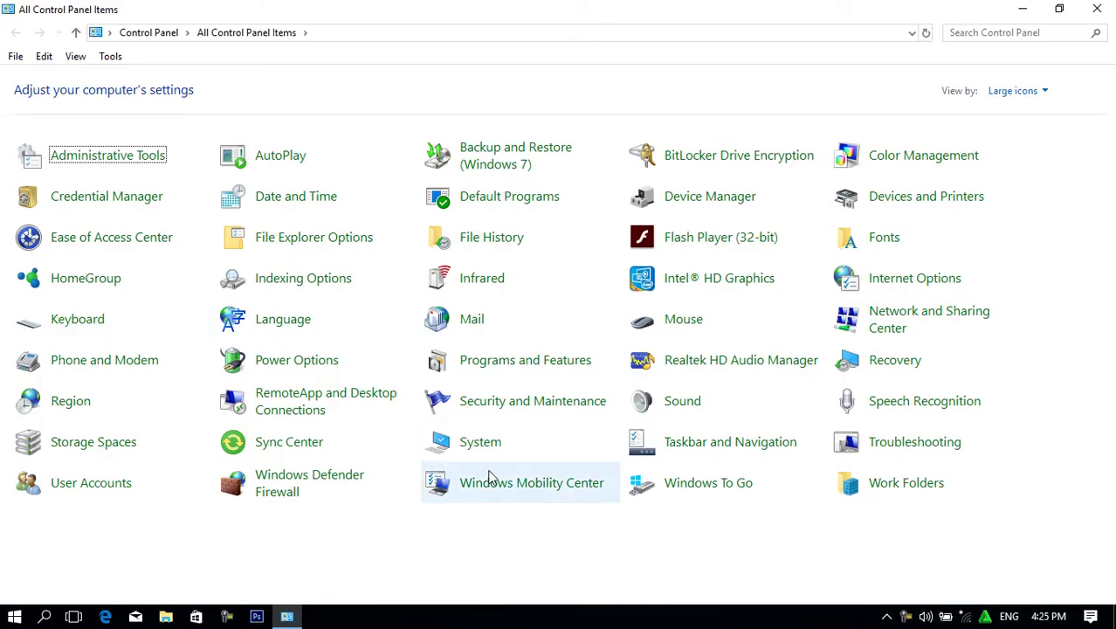
pyautogui.click(109, 491)
pyautogui.click(297, 211)
pyautogui.click(647, 162)
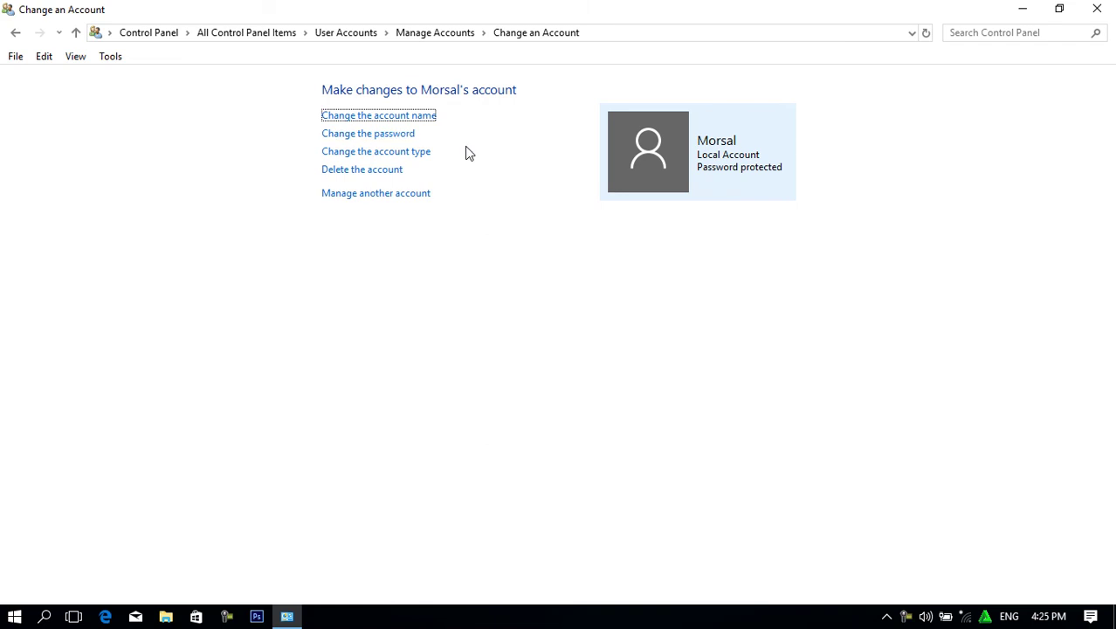
pyautogui.click(367, 153)
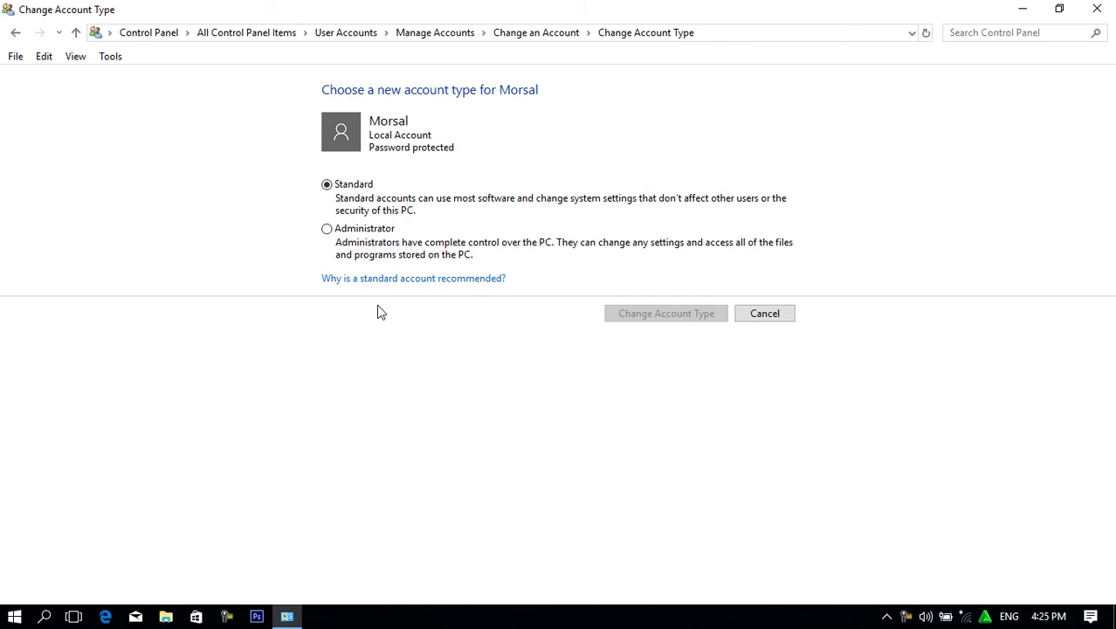
pyautogui.click(334, 231)
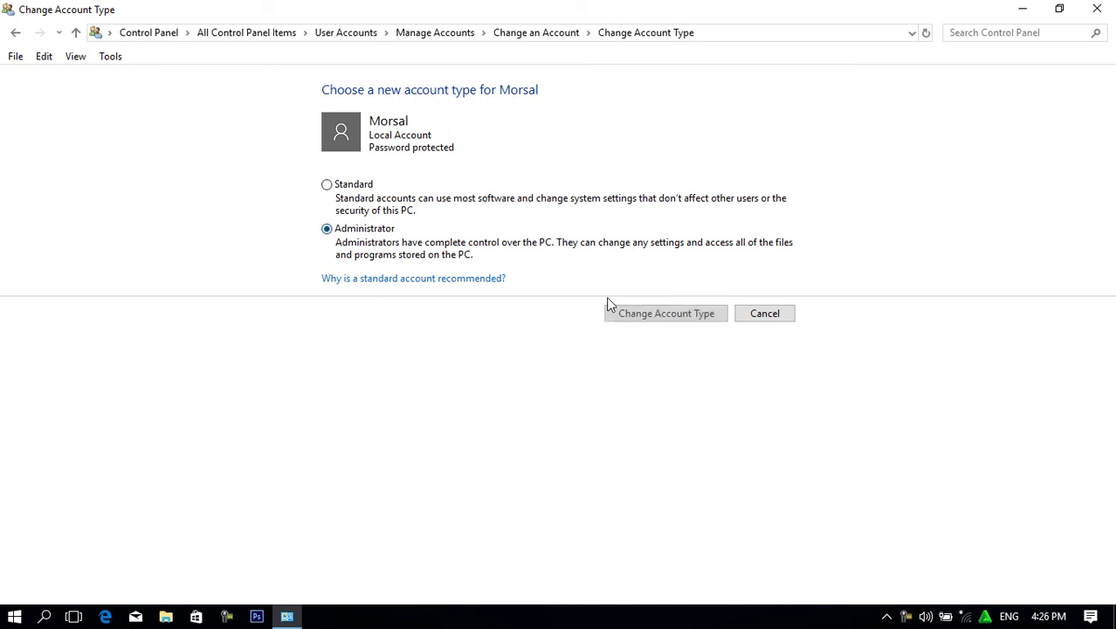
pyautogui.click(651, 320)
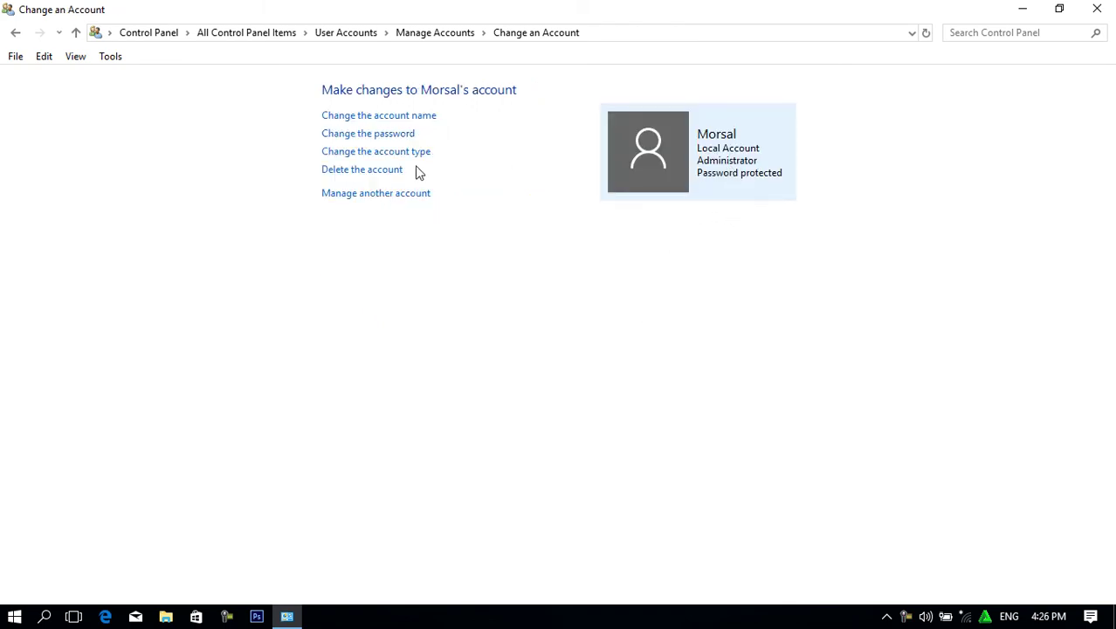
pyautogui.click(381, 152)
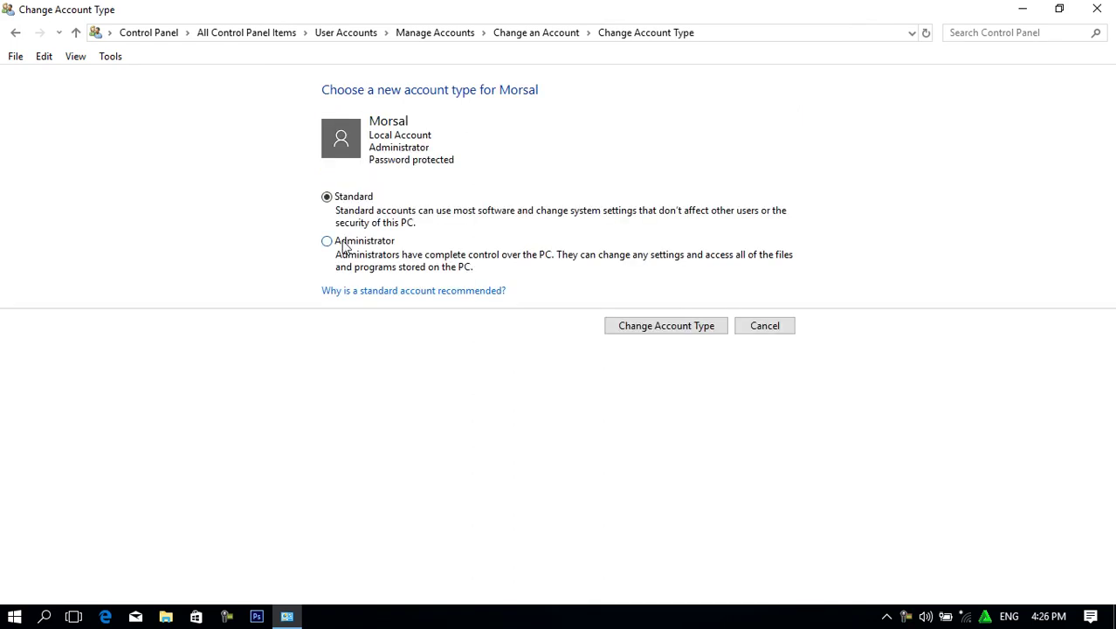
pyautogui.click(658, 326)
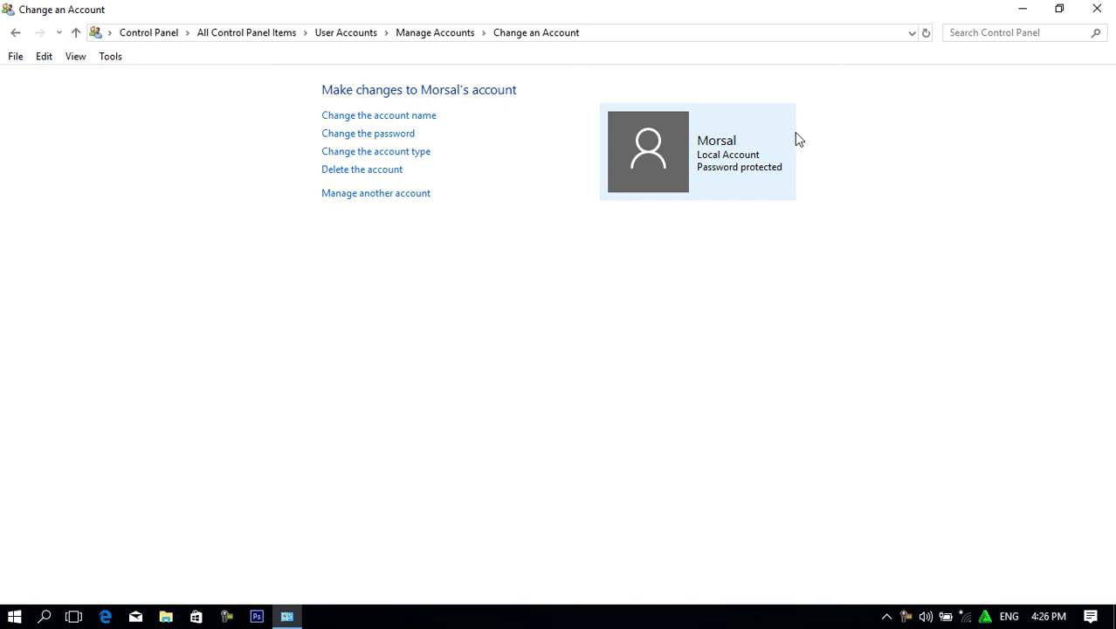
# Close Control Panel and choose Switch User from the desktop's Power menu.
pyautogui.click(1097, 9)
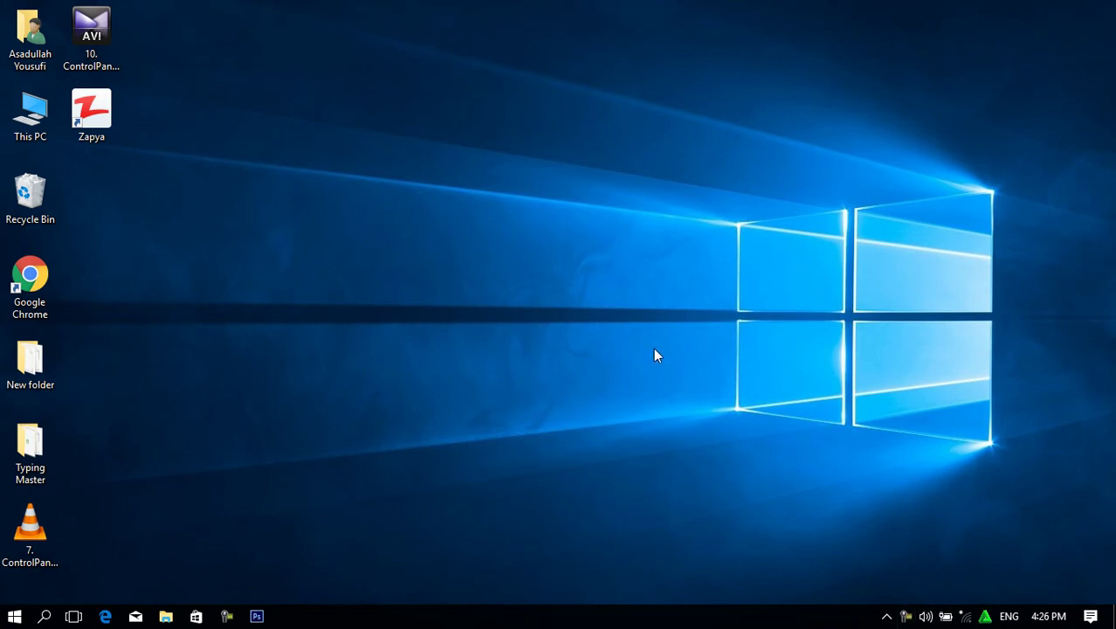
pyautogui.rightClick(456, 82)
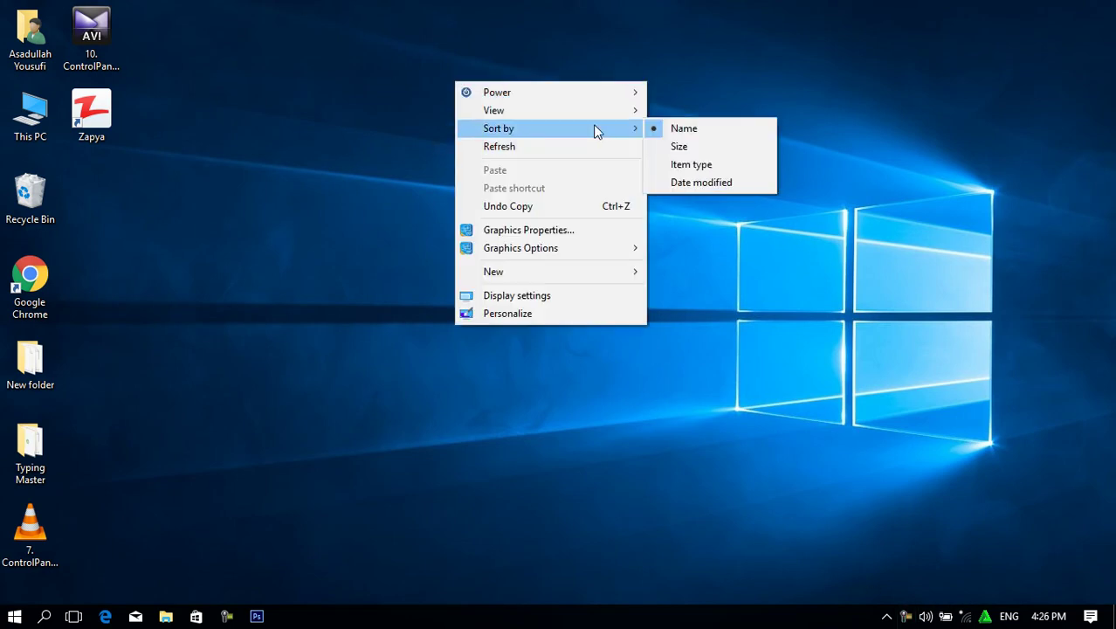
pyautogui.moveTo(612, 104)
pyautogui.moveTo(581, 93)
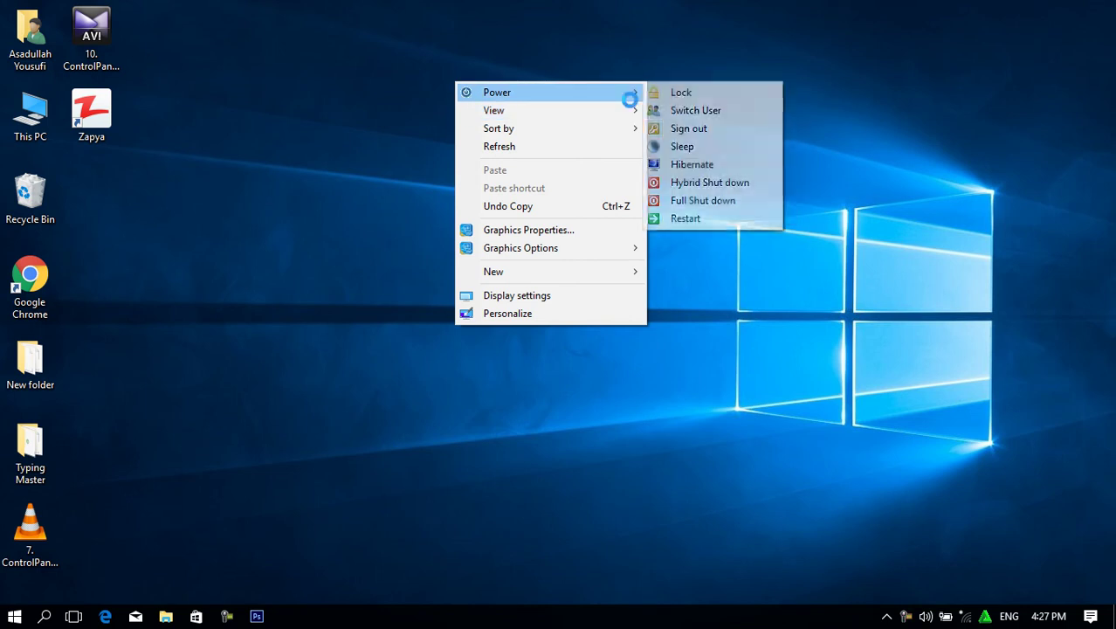
pyautogui.click(707, 110)
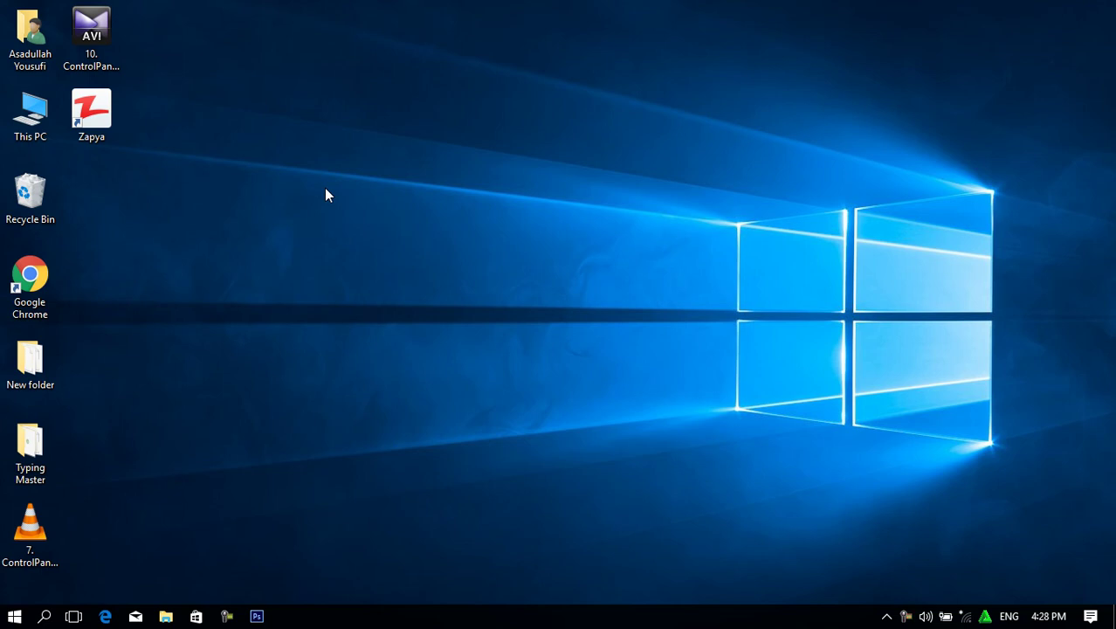
# Reopen Control Panel's User Accounts and open this account's page in PC settings.
pyautogui.press('super')
pyautogui.write('cont')
pyautogui.press('Return')
pyautogui.click(193, 494)
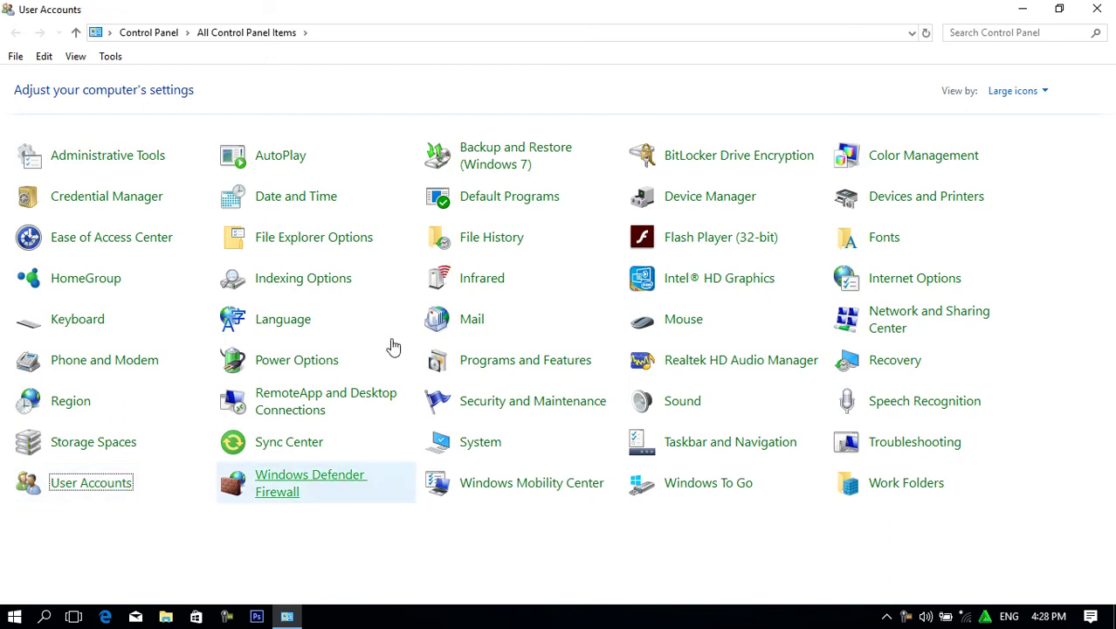
pyautogui.click(271, 218)
pyautogui.click(429, 148)
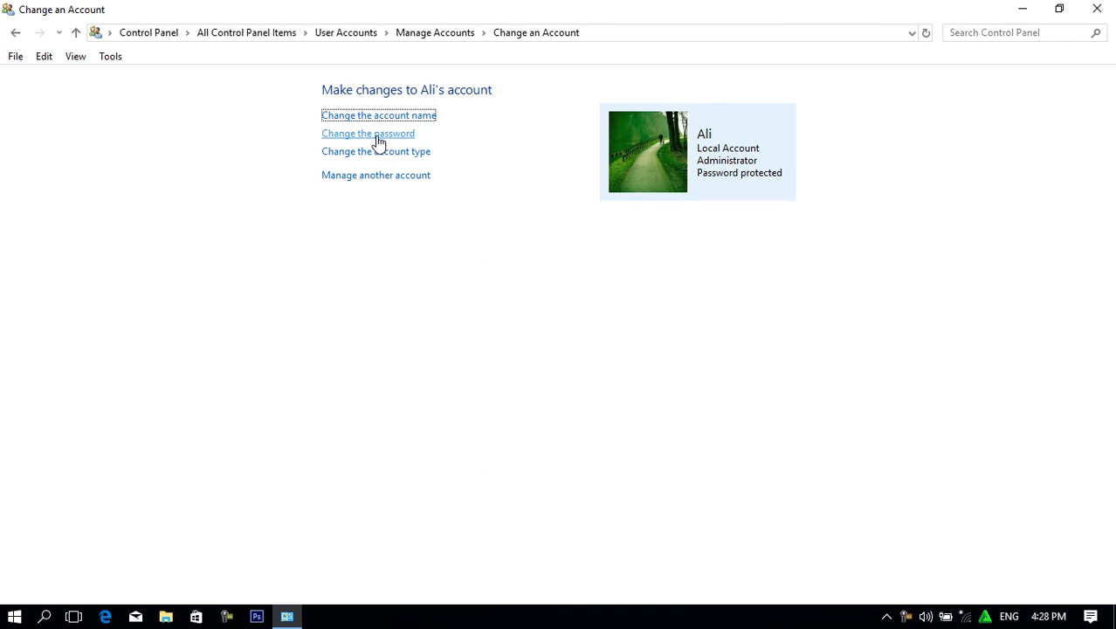
pyautogui.click(14, 32)
pyautogui.click(14, 32)
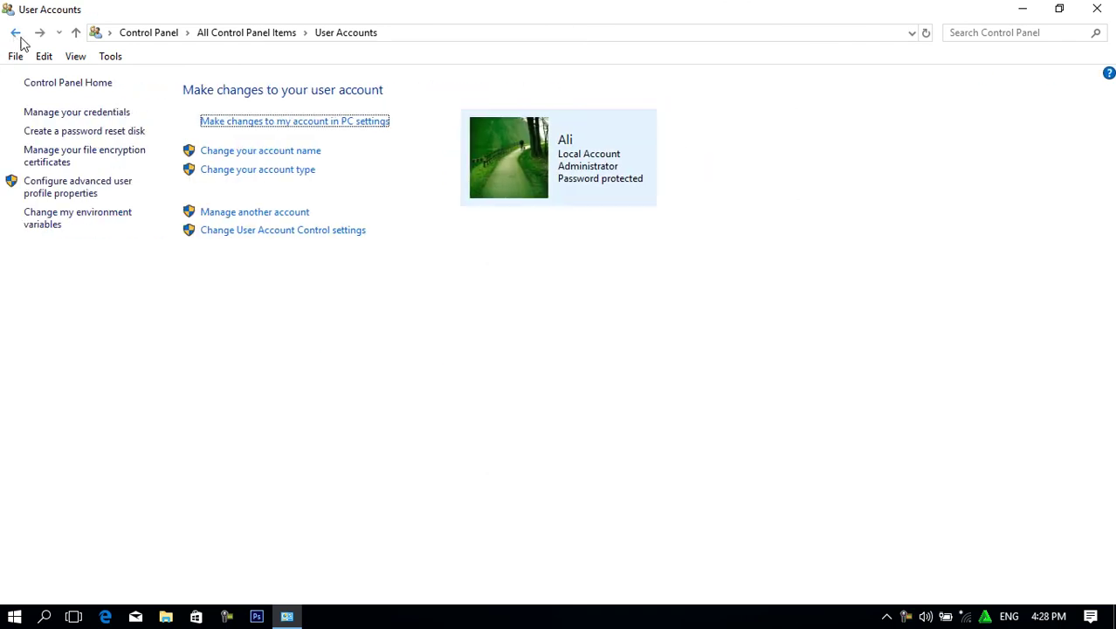
pyautogui.click(264, 121)
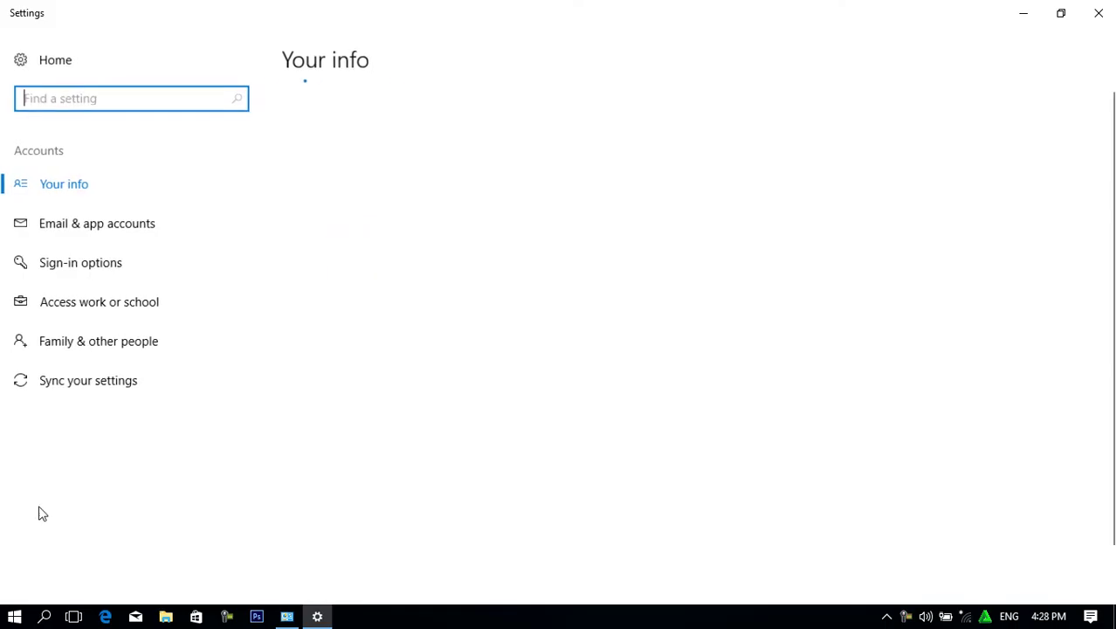
# Remove the picture password under Sign-in options and close Settings.
pyautogui.click(125, 273)
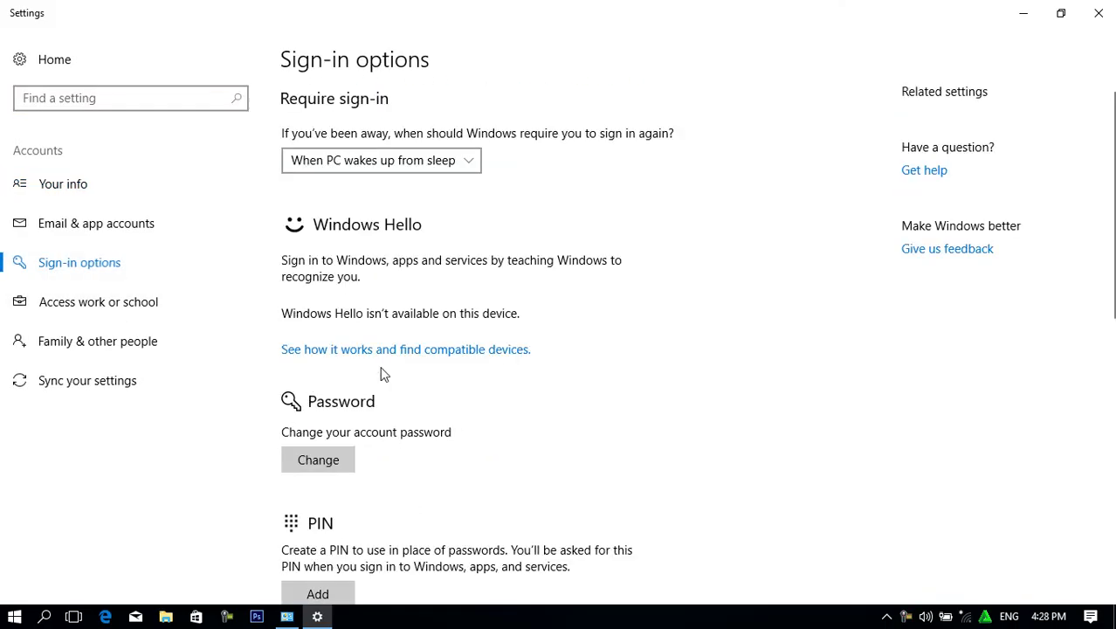
pyautogui.scroll(-3, 1110, 262)
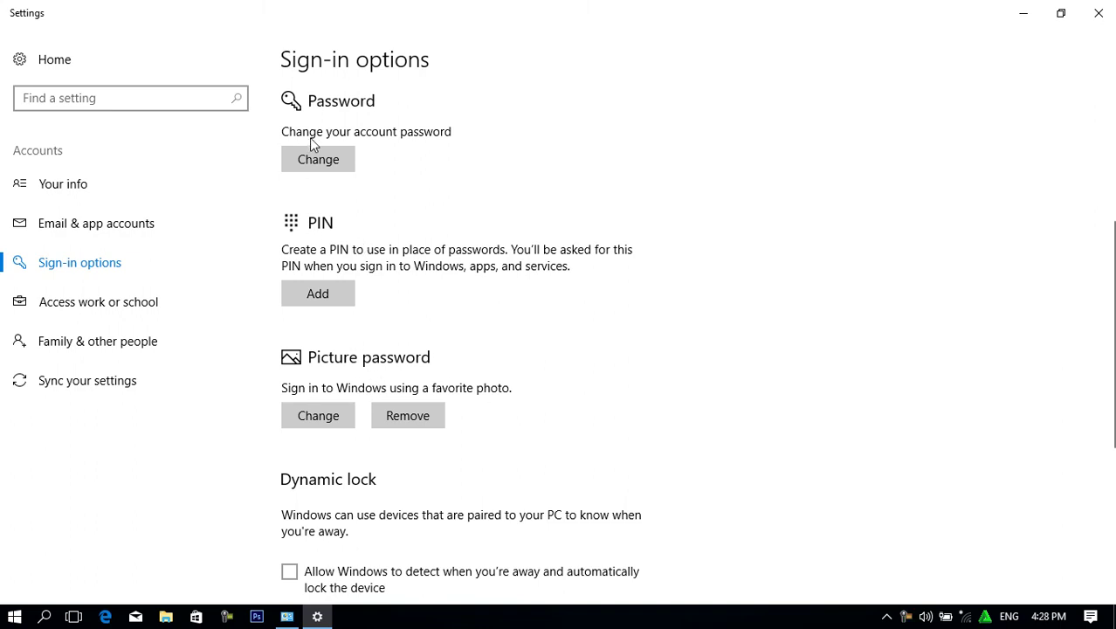
pyautogui.click(402, 417)
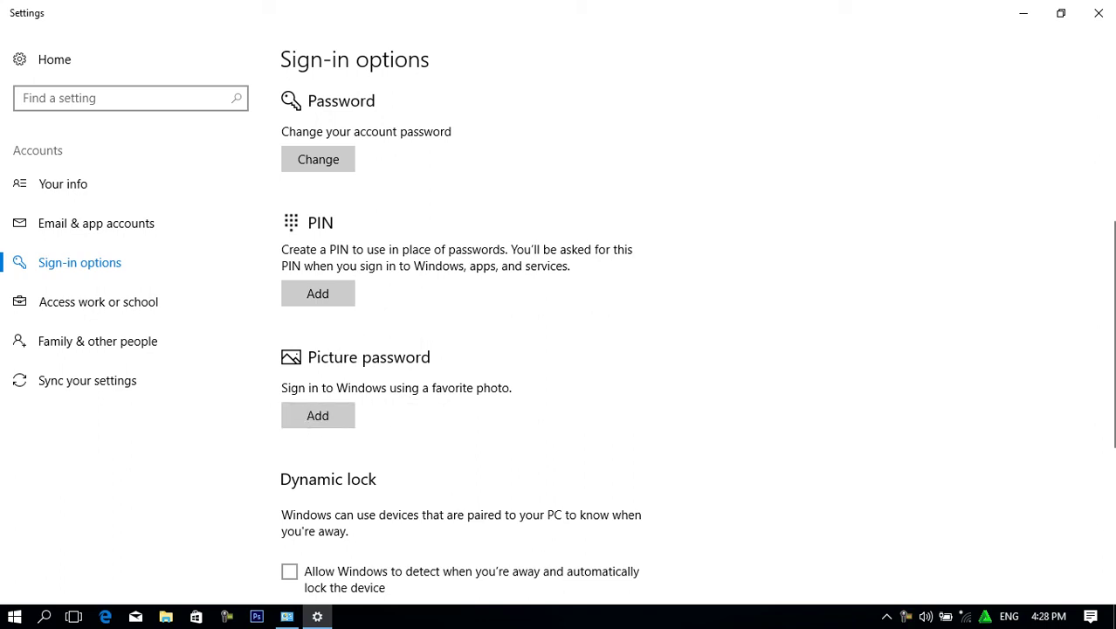
pyautogui.click(1105, 19)
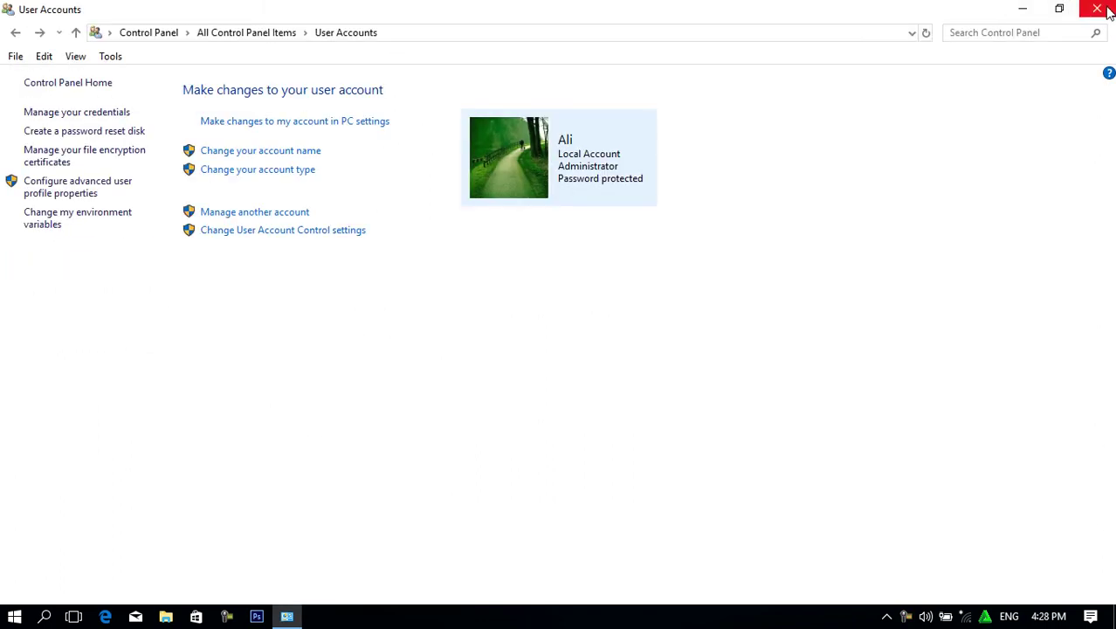
# Close the User Accounts window and choose Switch User from the desktop Power menu.
pyautogui.click(1092, 8)
pyautogui.rightClick(496, 17)
pyautogui.moveTo(620, 31)
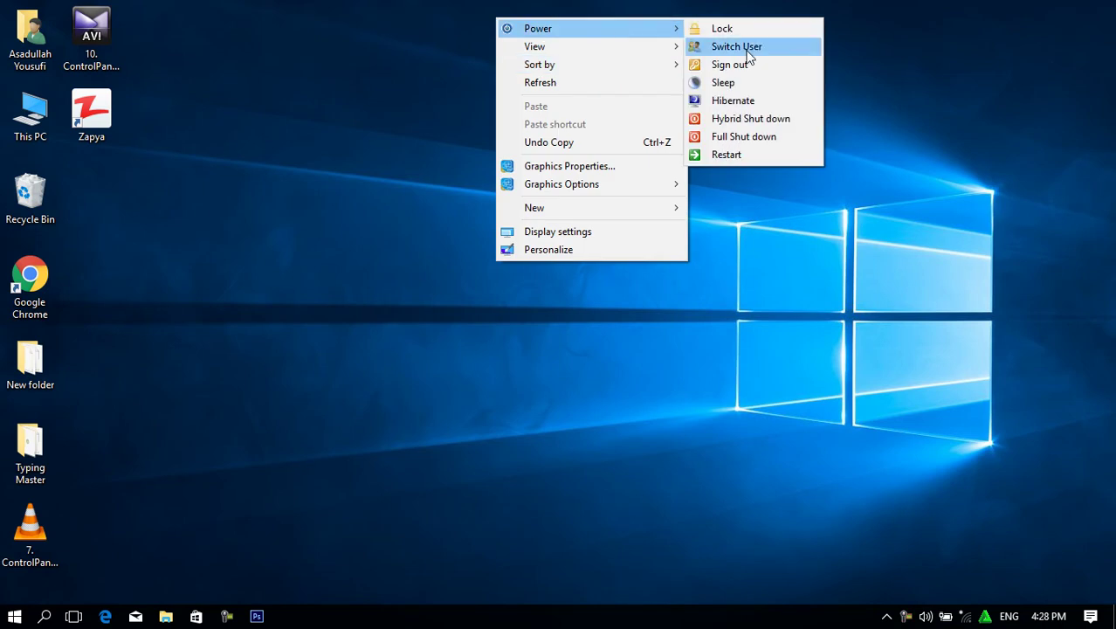
pyautogui.click(747, 48)
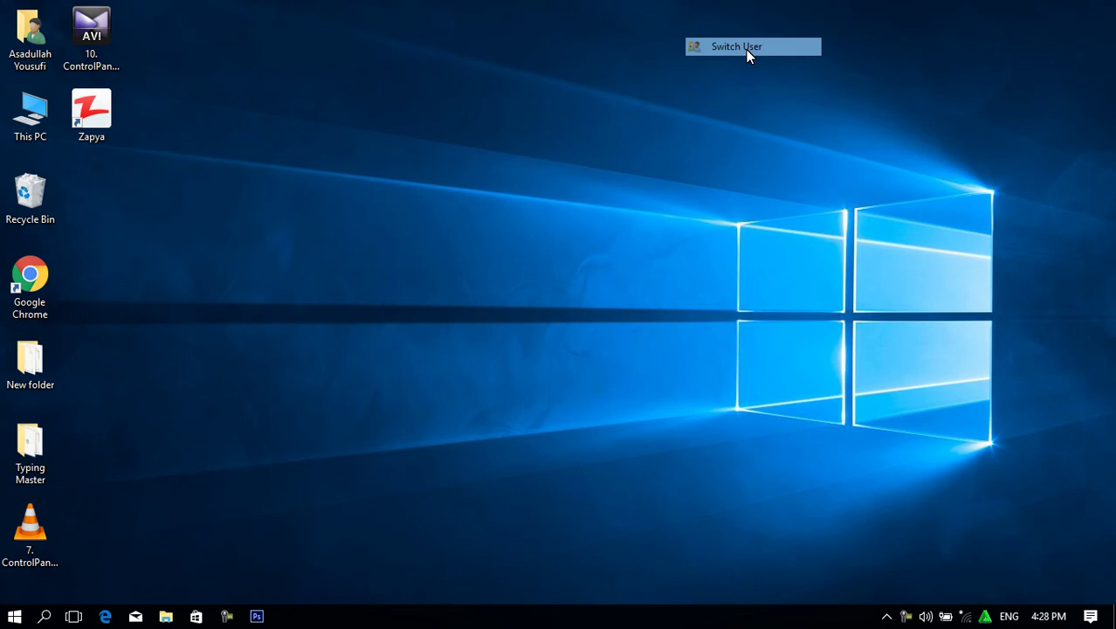
pyautogui.click(747, 54)
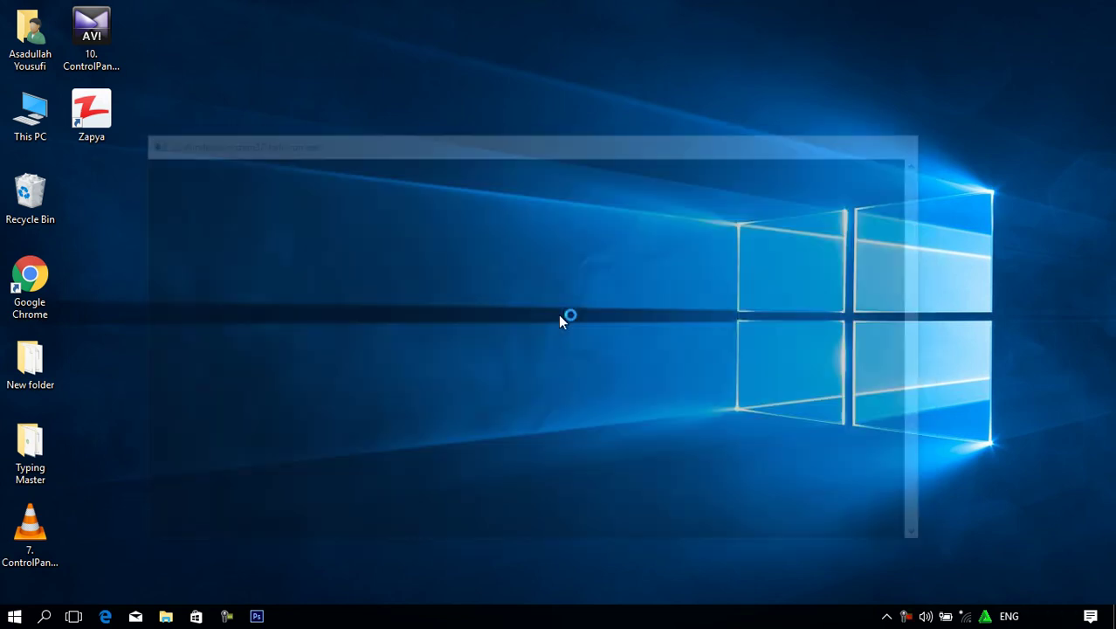
# Refresh the desktop and reopen its Power submenu.
pyautogui.rightClick(478, 15)
pyautogui.click(519, 83)
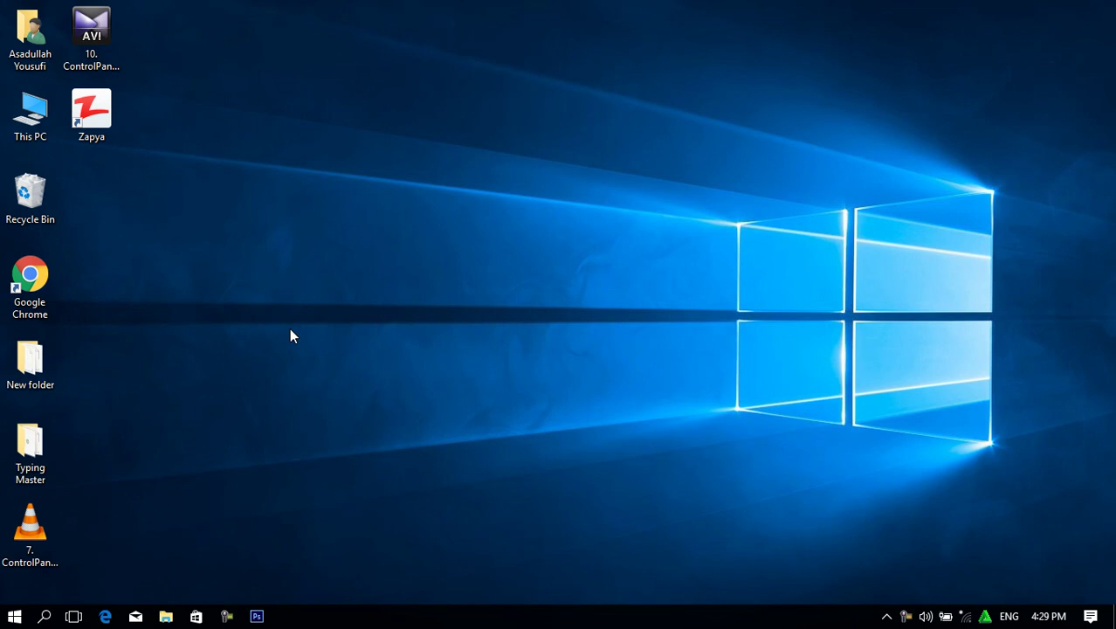
pyautogui.rightClick(523, 83)
pyautogui.moveTo(653, 102)
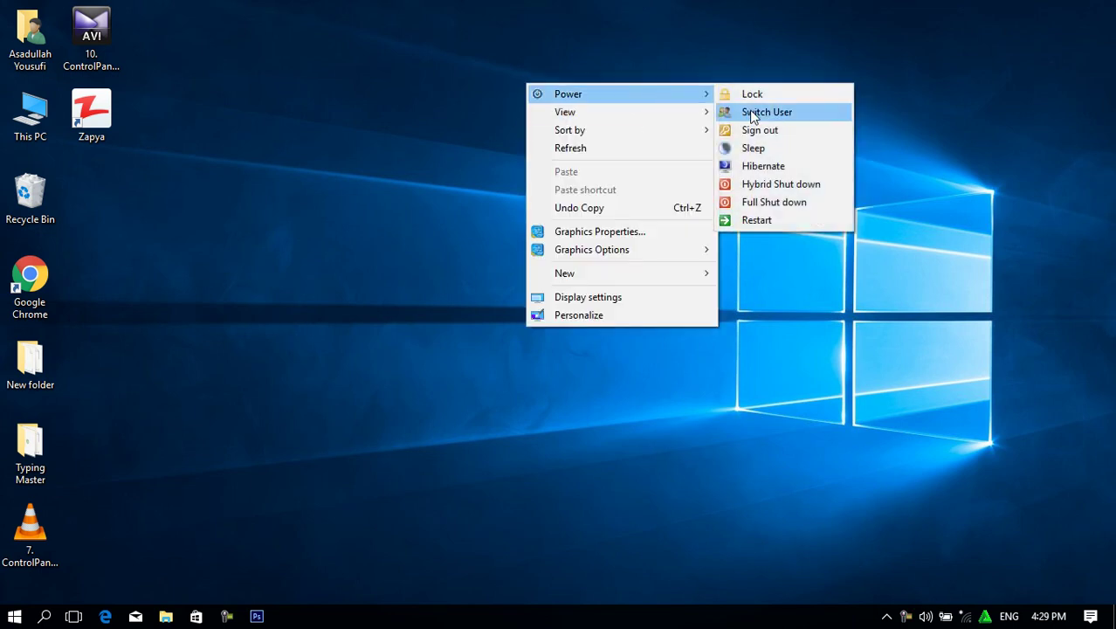
pyautogui.click(749, 111)
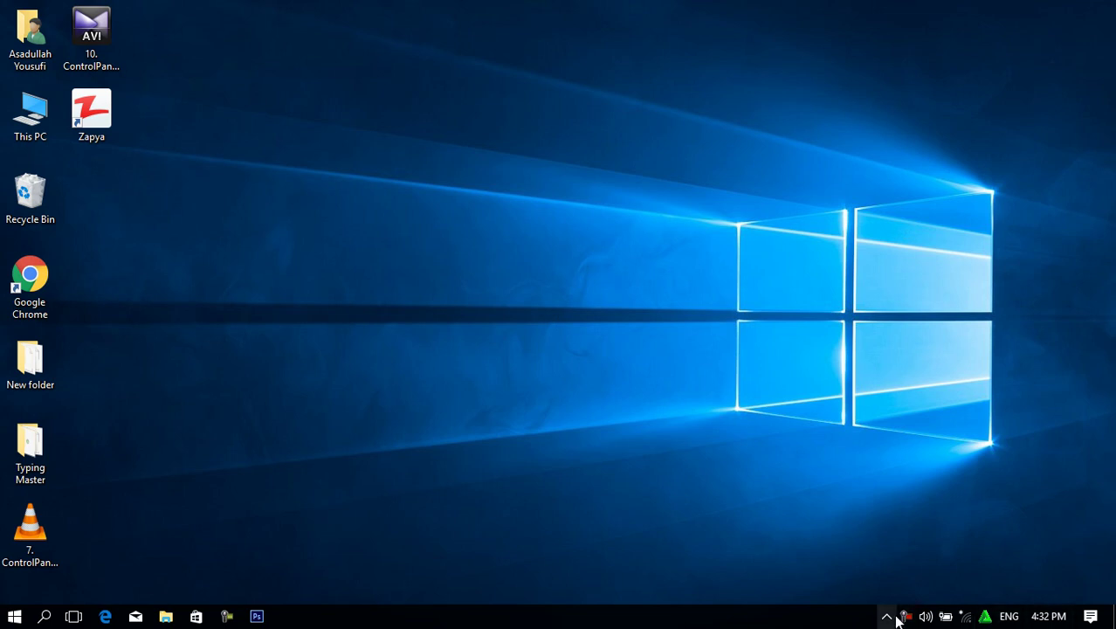
# Refresh the desktop twice and open File Explorer on the user's home folder.
pyautogui.rightClick(455, 118)
pyautogui.click(523, 181)
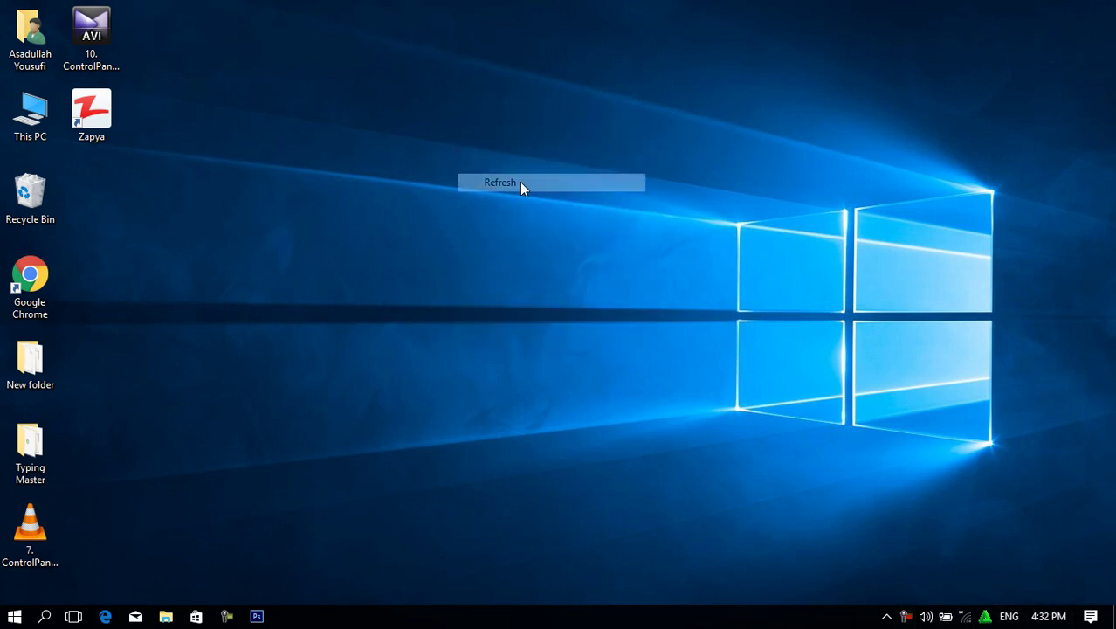
pyautogui.rightClick(334, 73)
pyautogui.click(392, 136)
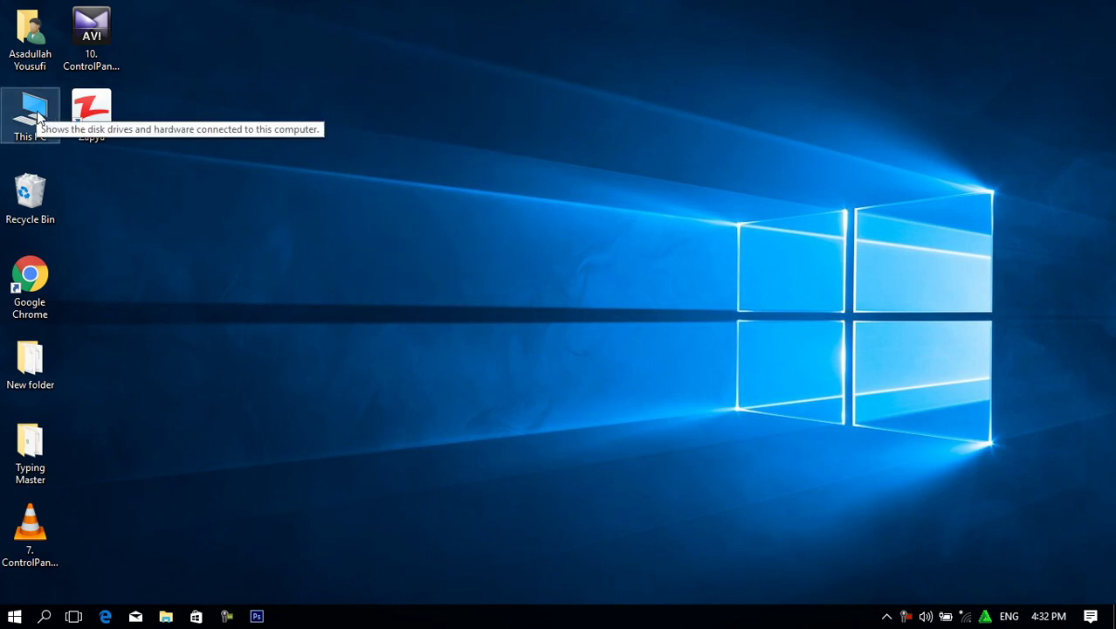
pyautogui.press('Return')
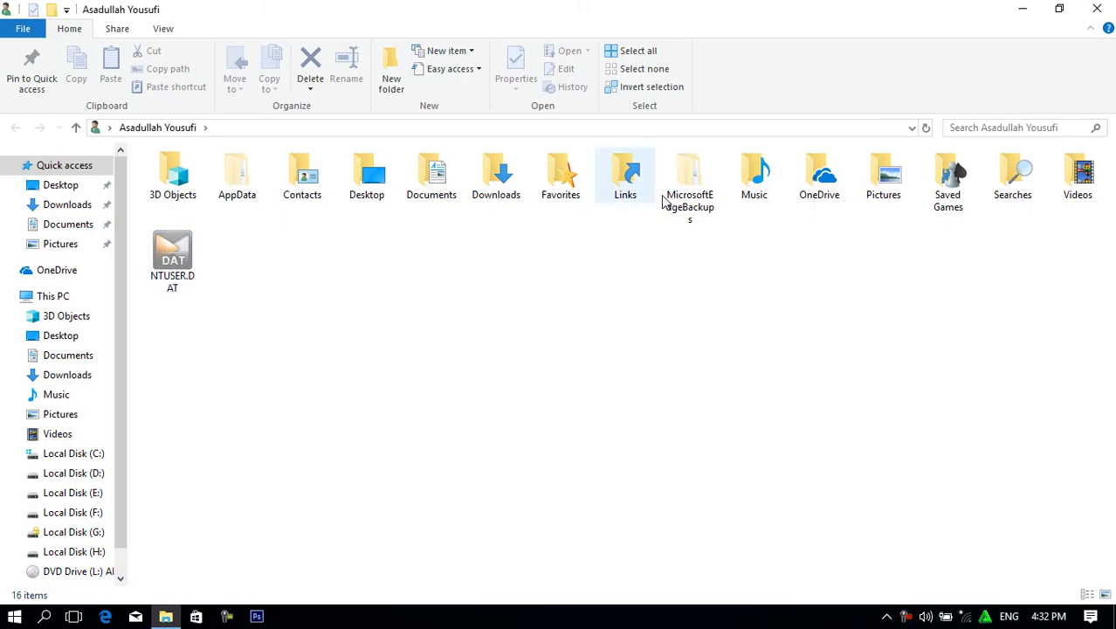
# Check the five items in the Desktop folder, then go back and open This PC.
pyautogui.doubleClick(367, 179)
pyautogui.moveTo(178, 336); pyautogui.dragTo(671, 186)
pyautogui.click(340, 362)
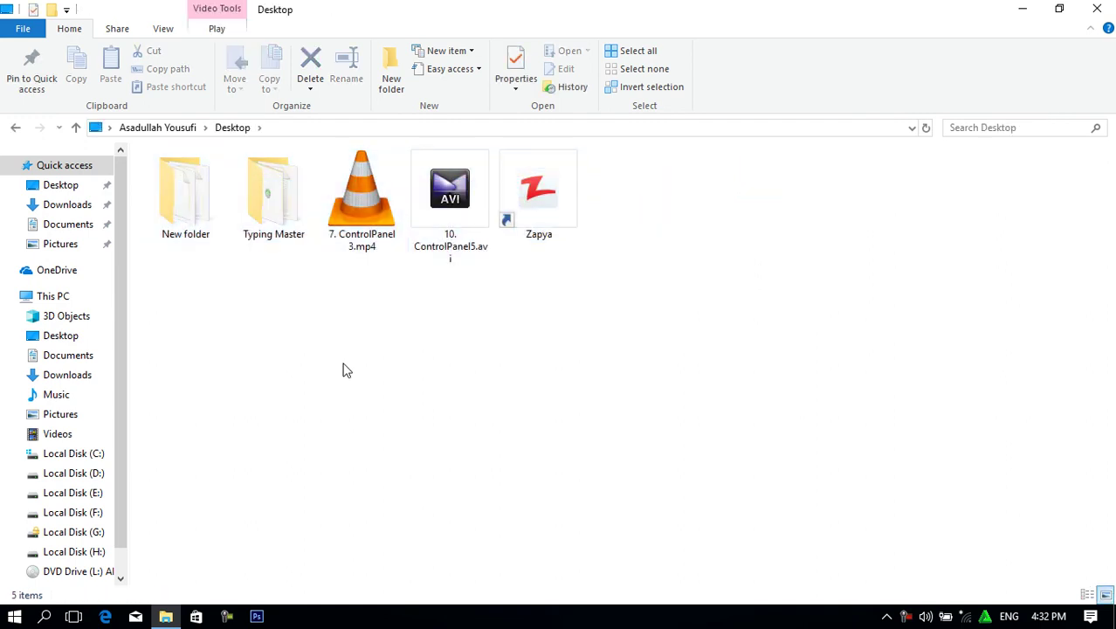
pyautogui.press('BackSpace')
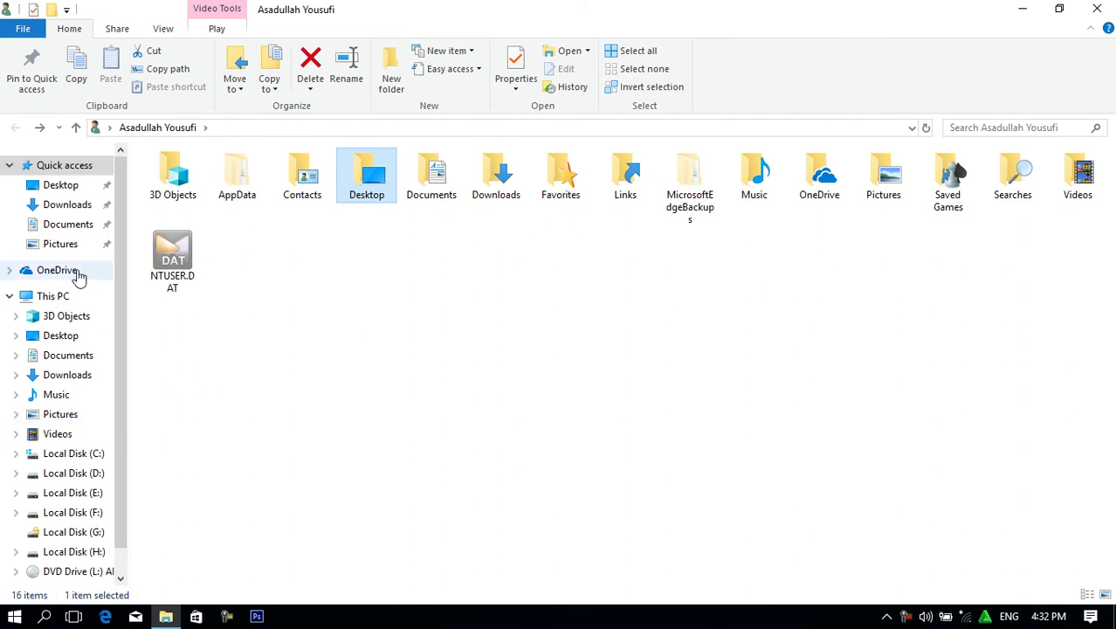
pyautogui.click(54, 297)
# Browse to Local Disk (C:) > Users and review the five user folders.
pyautogui.doubleClick(249, 303)
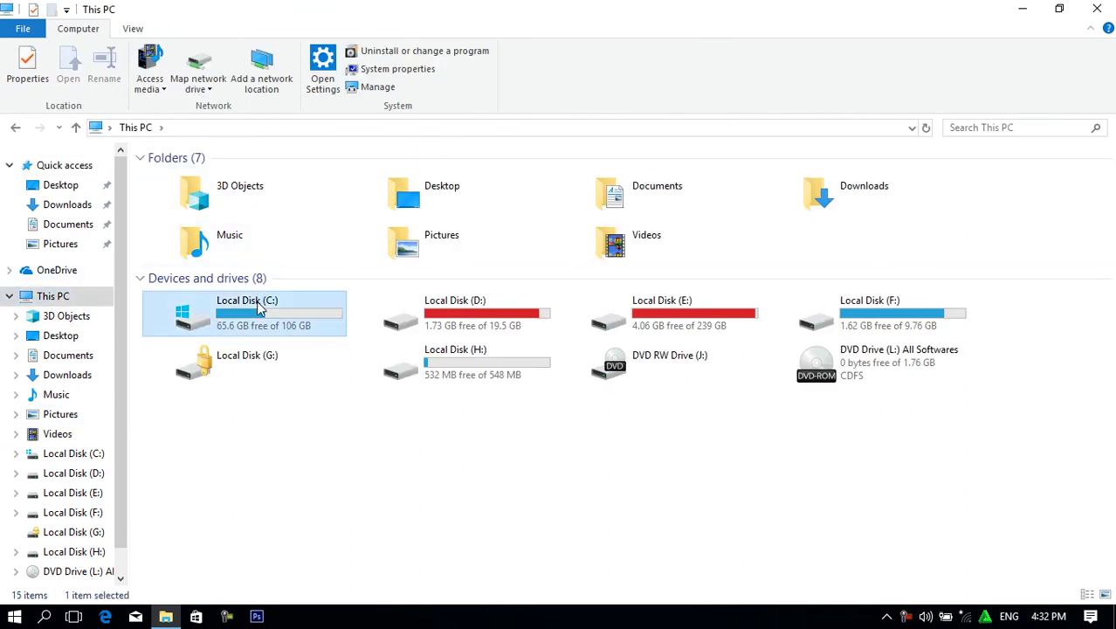
pyautogui.doubleClick(172, 277)
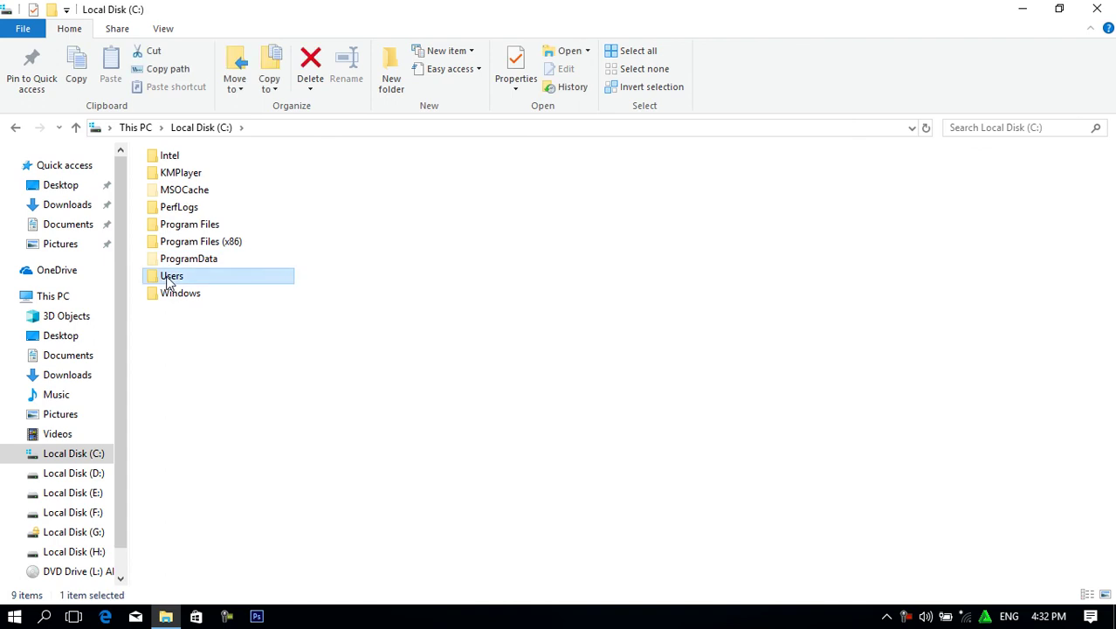
pyautogui.moveTo(204, 293); pyautogui.dragTo(141, 139)
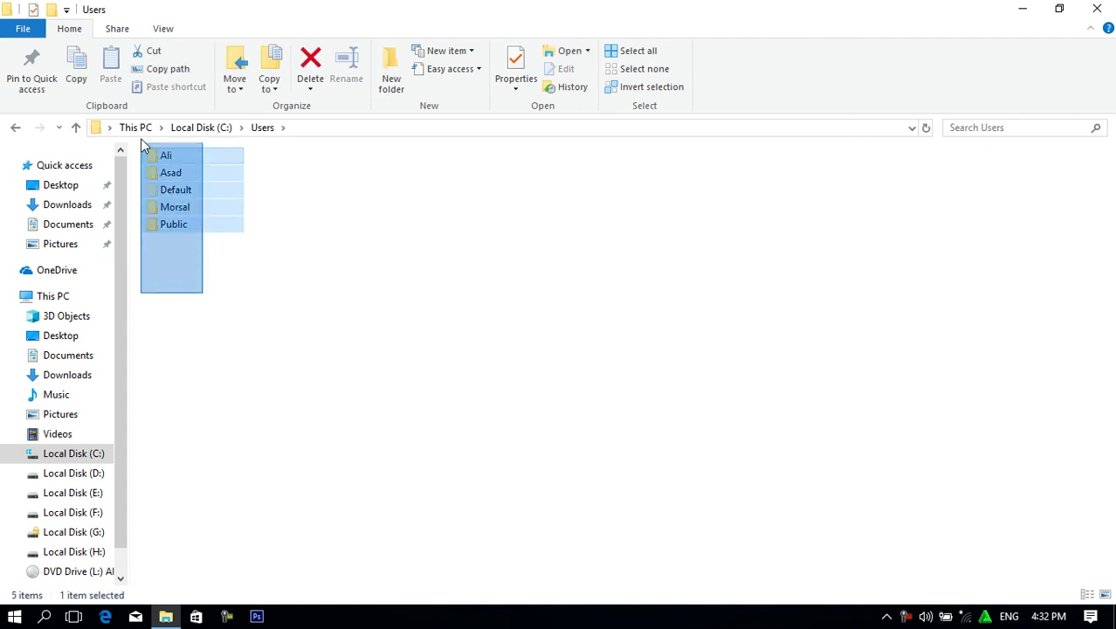
pyautogui.click(296, 363)
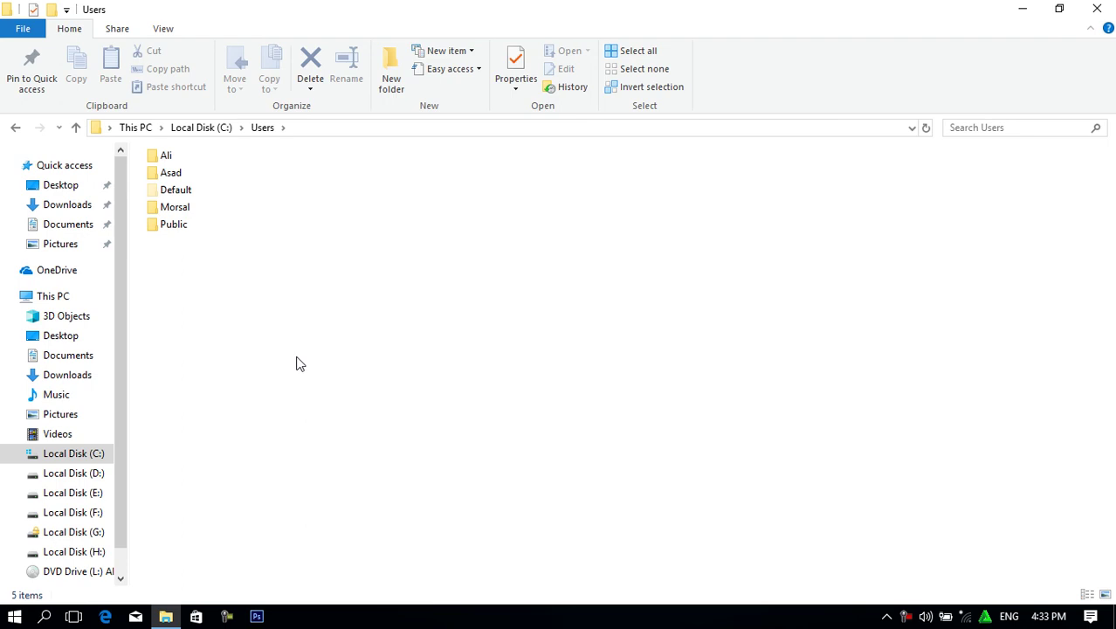
# Grant permanent access to the other user's profile folder and confirm its Desktop is empty.
pyautogui.doubleClick(171, 207)
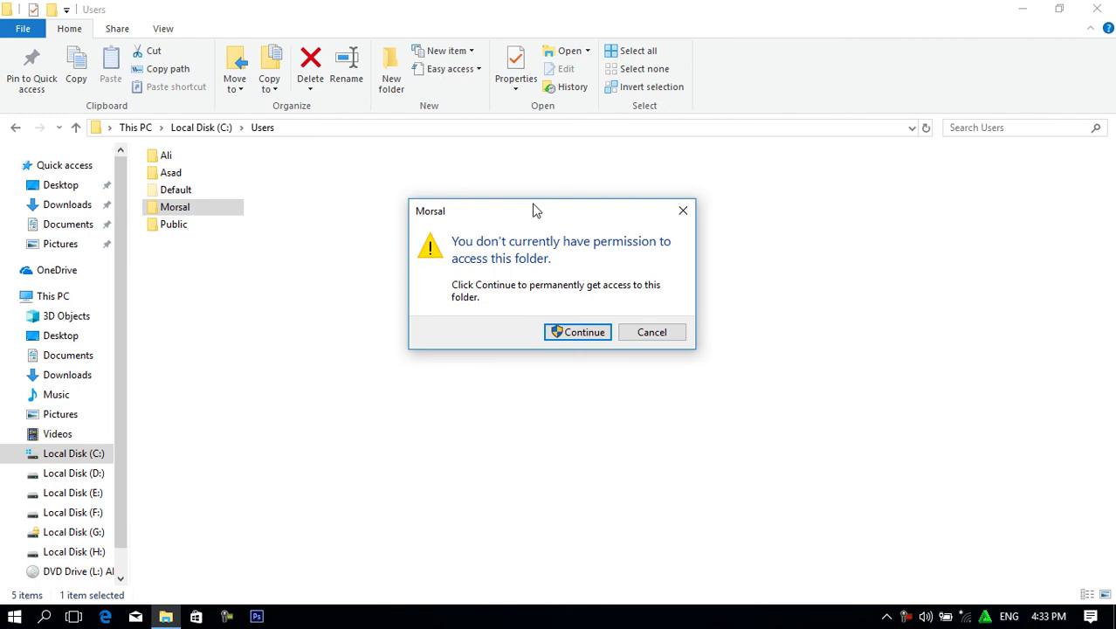
pyautogui.moveTo(539, 222); pyautogui.dragTo(466, 212)
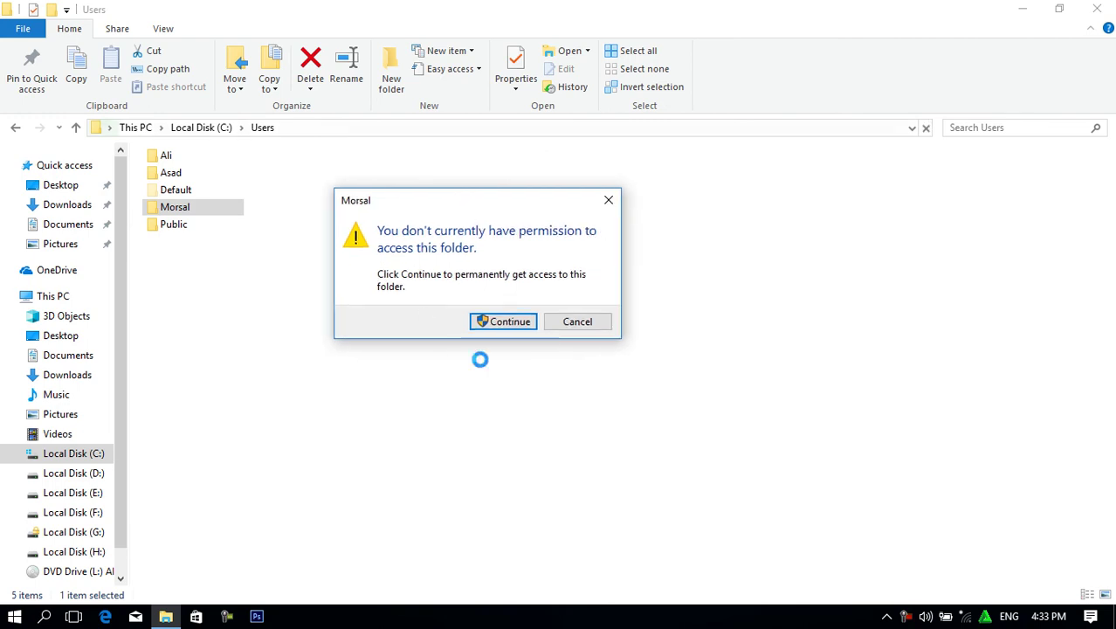
pyautogui.click(510, 323)
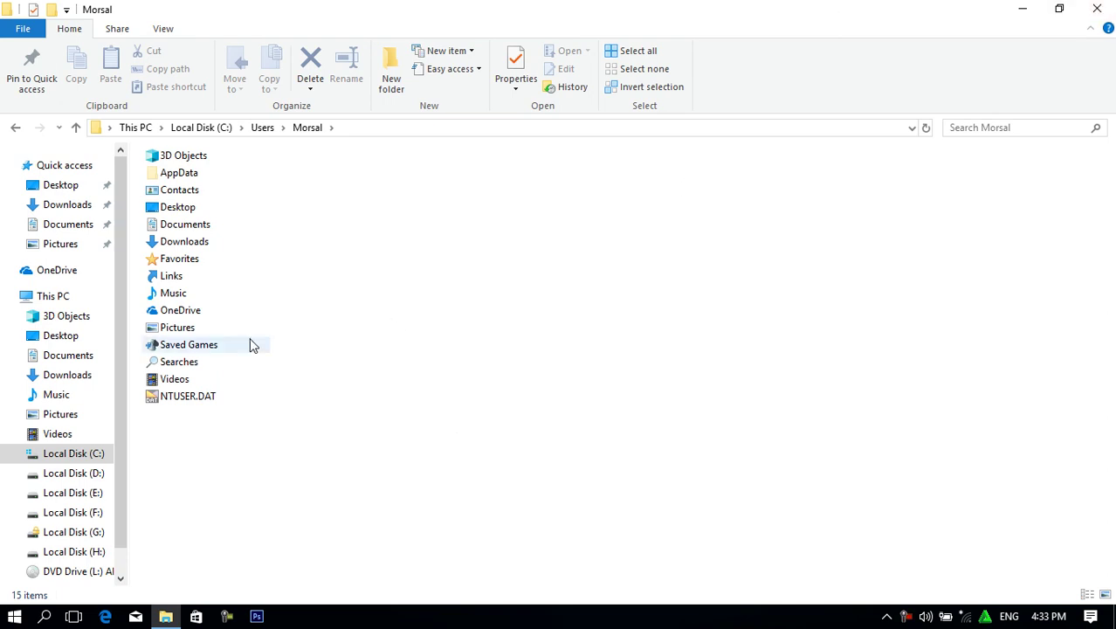
pyautogui.doubleClick(166, 208)
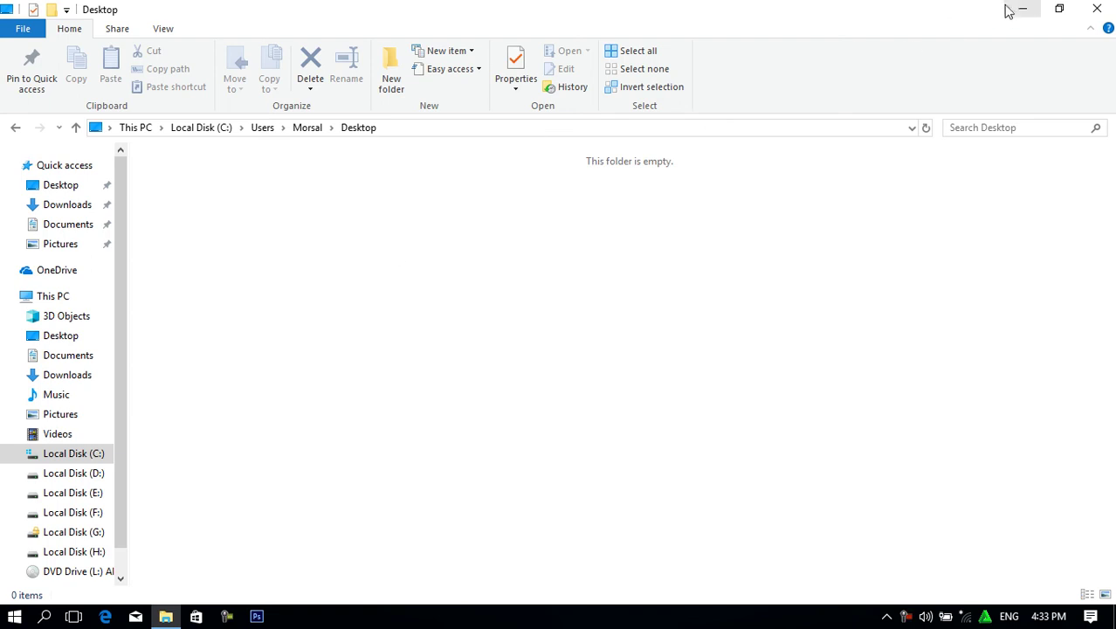
pyautogui.click(12, 127)
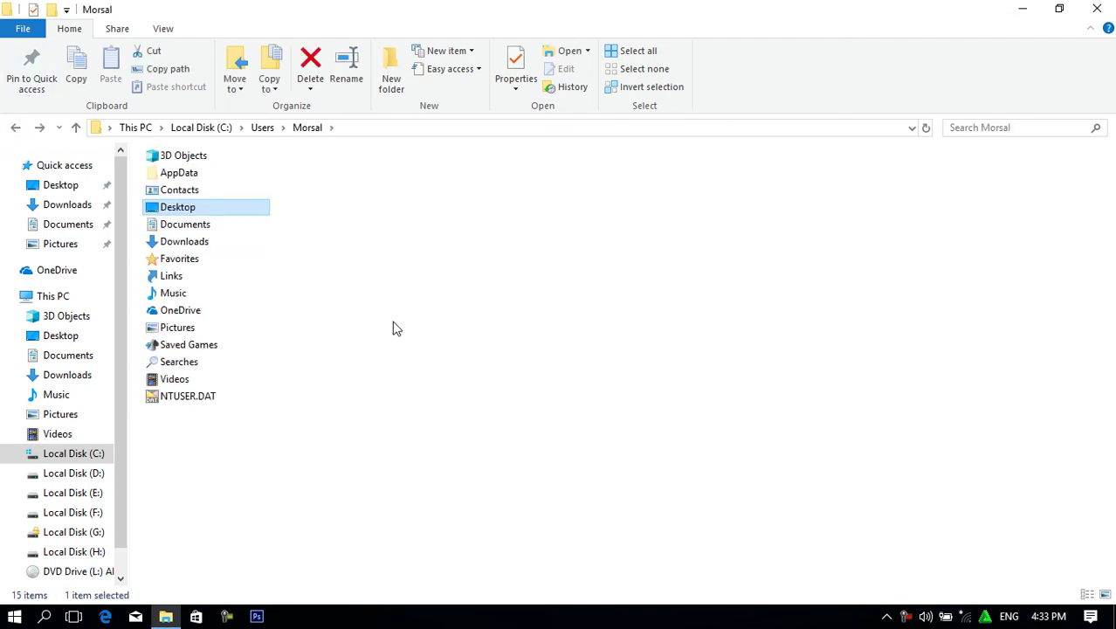
# Reopen This PC from the desktop and select drives D:, E: and F:.
pyautogui.click(1097, 9)
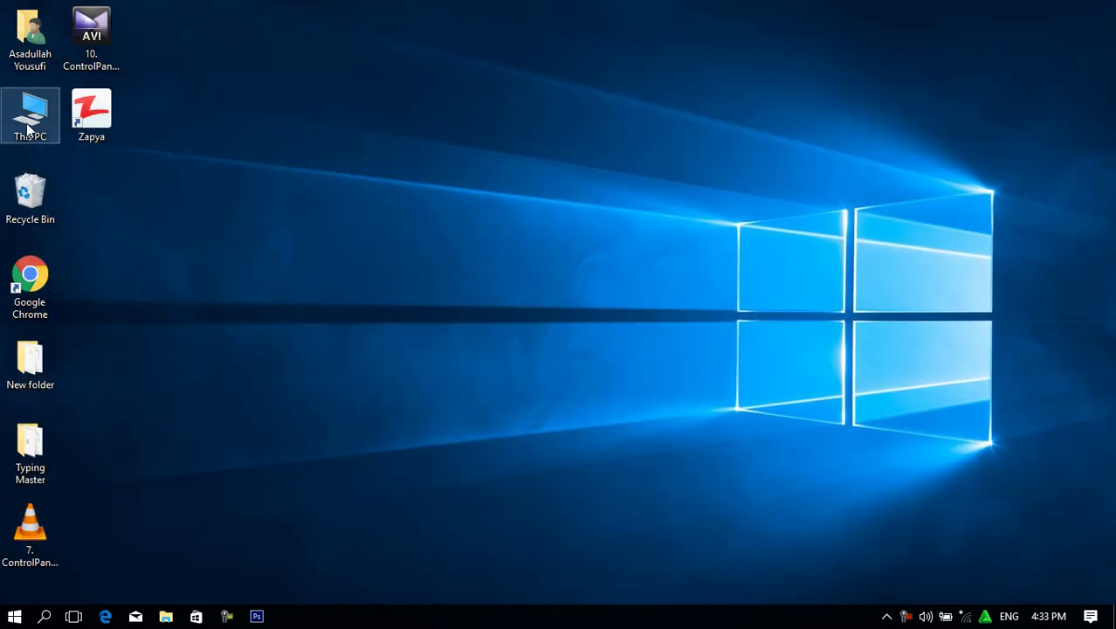
pyautogui.doubleClick(41, 127)
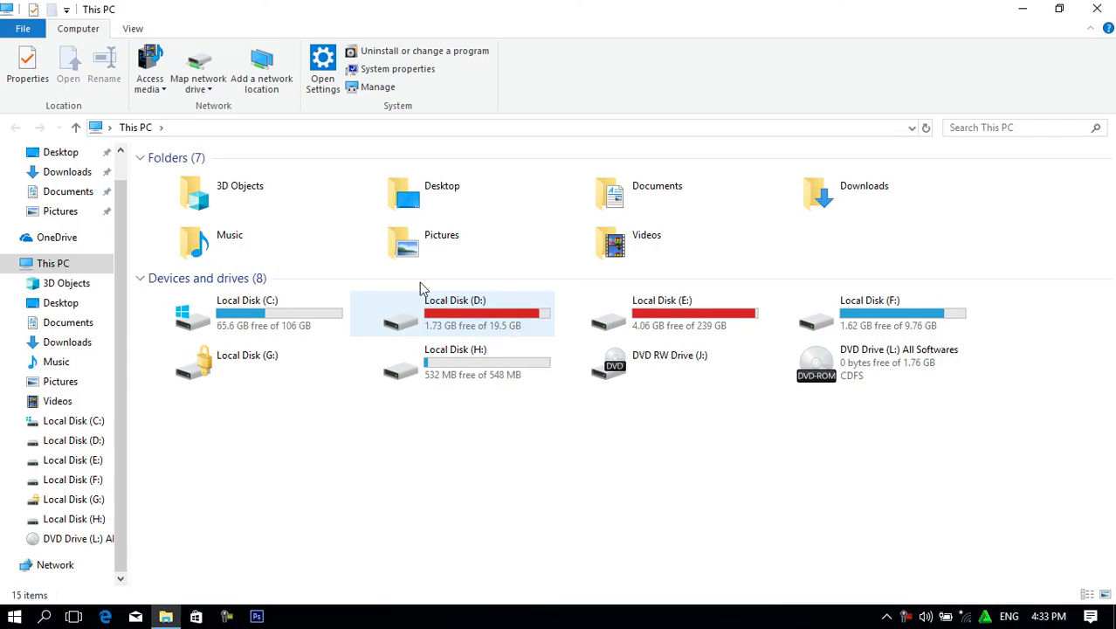
pyautogui.click(487, 321)
pyautogui.click(619, 321)
pyautogui.click(906, 304)
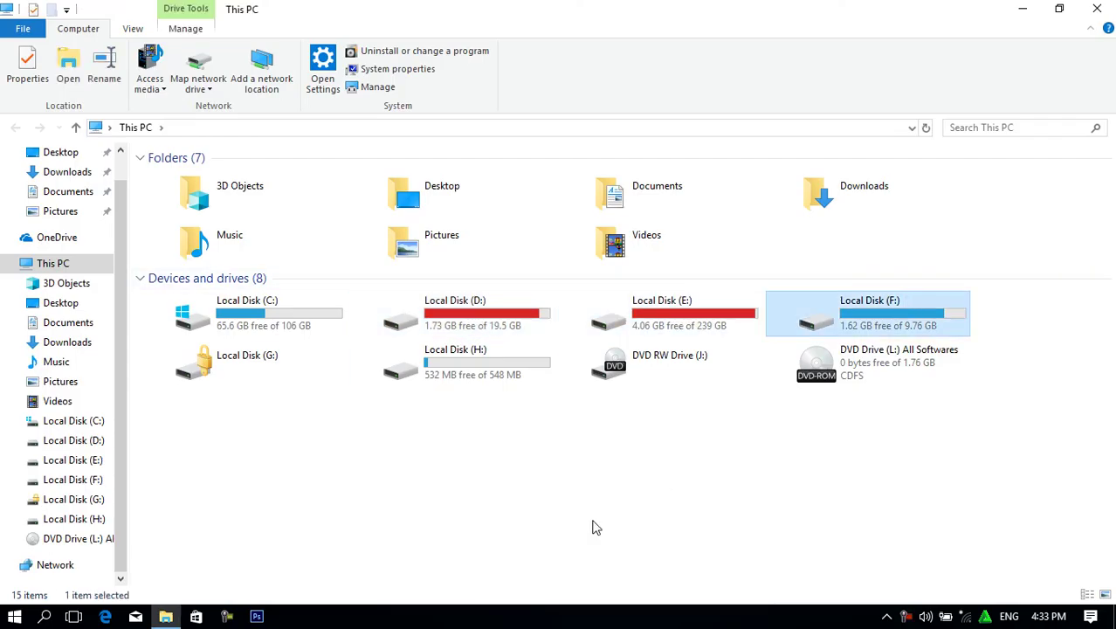
# Look inside Local Disk (D:) and (E:), then close This PC and open the home folder.
pyautogui.doubleClick(535, 316)
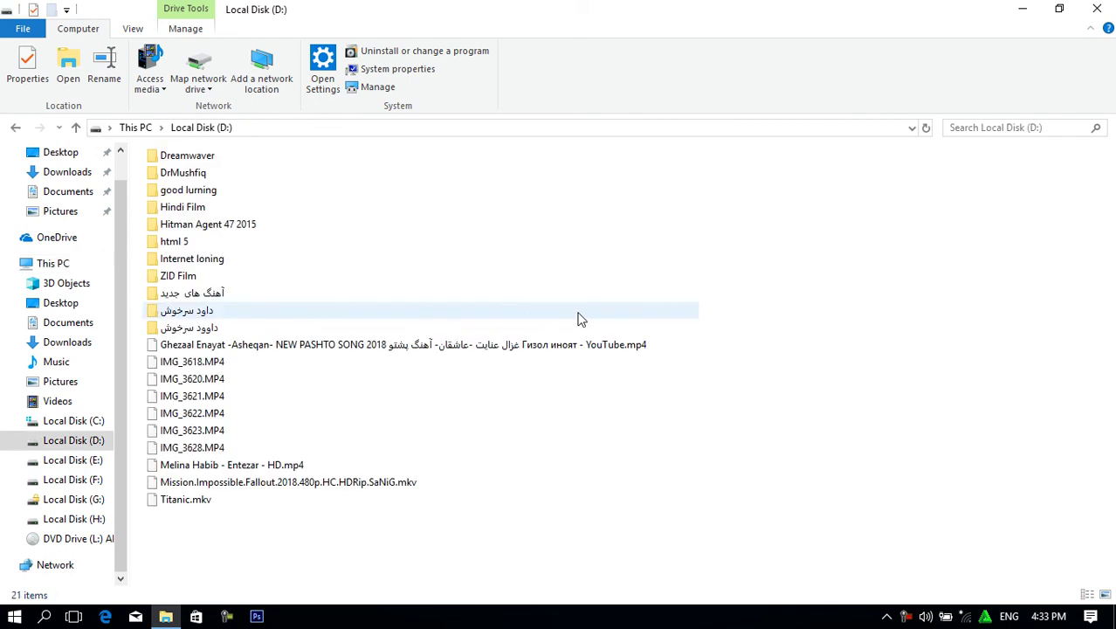
pyautogui.click(15, 127)
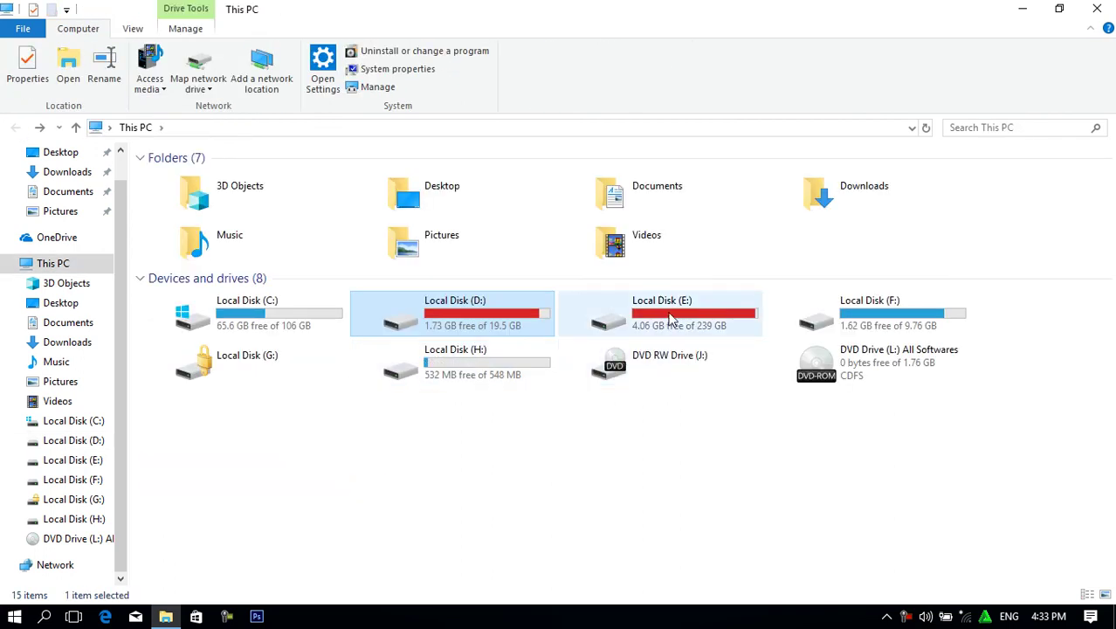
pyautogui.doubleClick(714, 312)
pyautogui.click(15, 127)
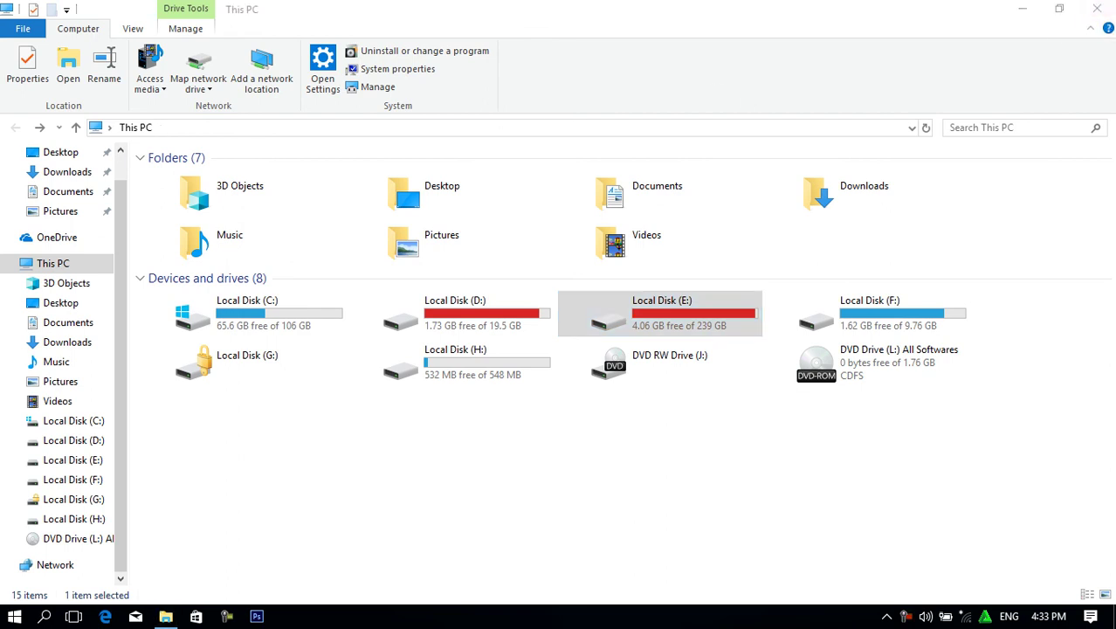
pyautogui.click(1097, 8)
pyautogui.doubleClick(30, 39)
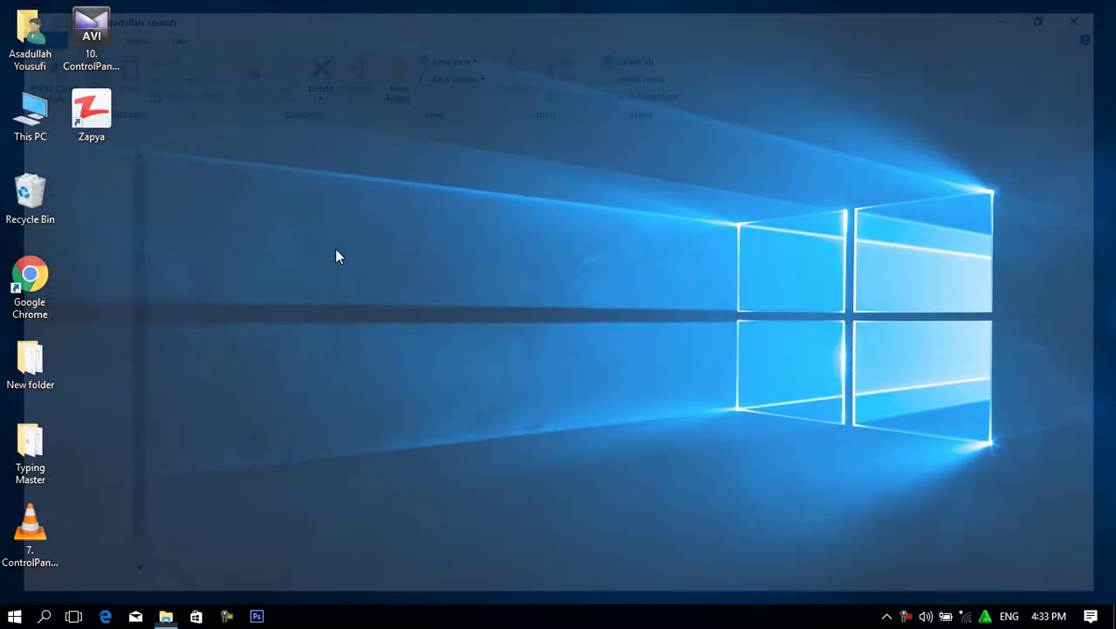
# Select and deselect all 16 home-folder items, then close the window.
pyautogui.moveTo(172, 361); pyautogui.dragTo(1057, 162)
pyautogui.click(648, 402)
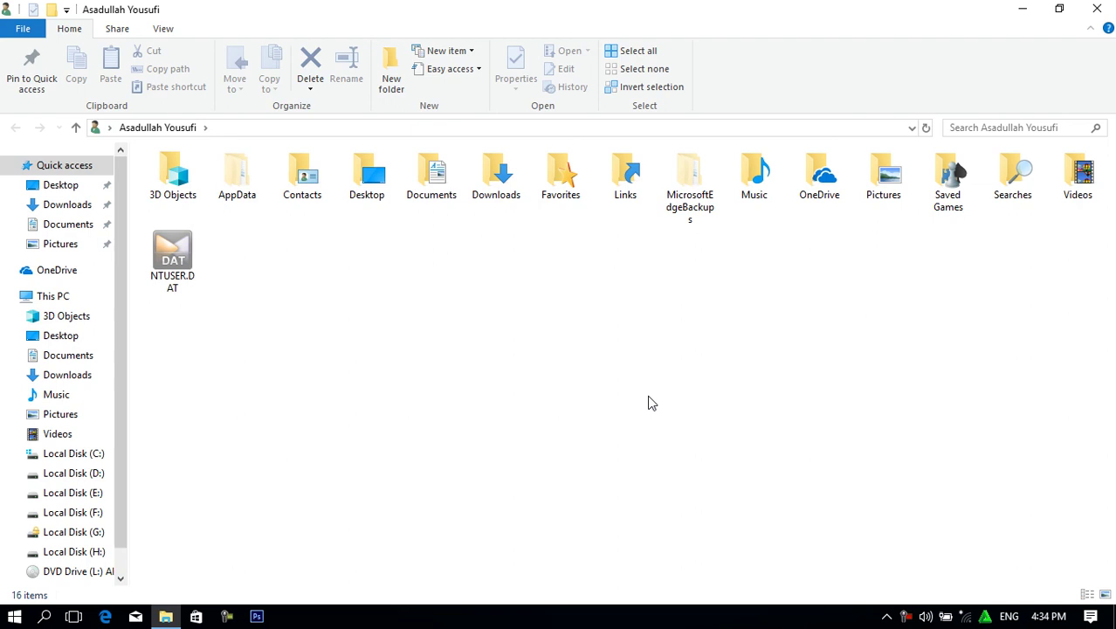
pyautogui.click(1098, 8)
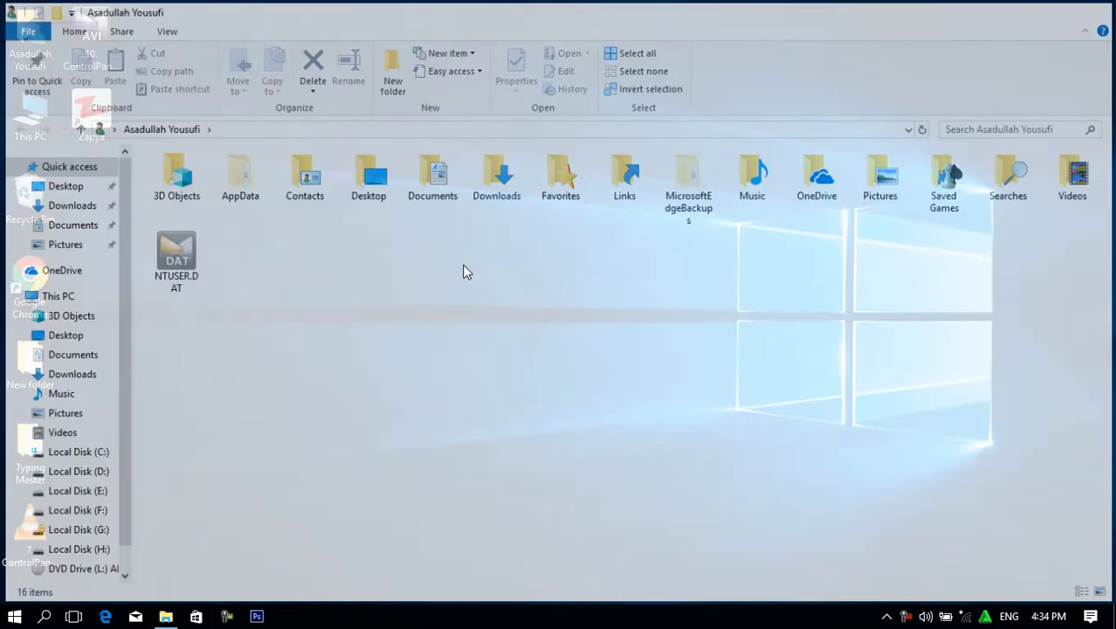
# Switch to another user via the desktop Power > Switch User menu, then return.
pyautogui.rightClick(440, 92)
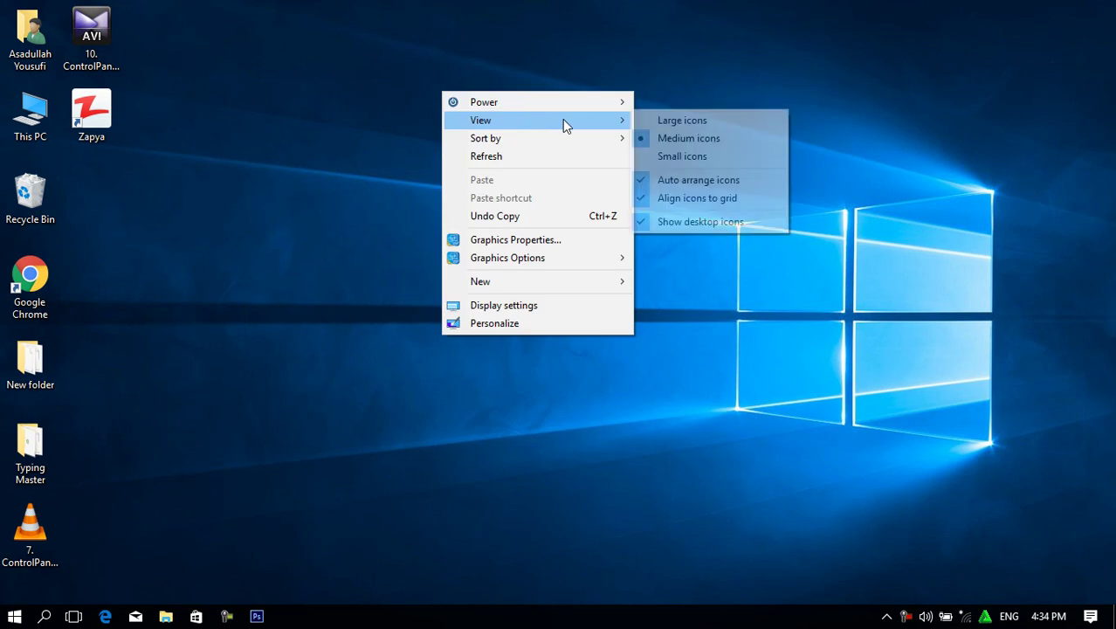
pyautogui.moveTo(574, 105)
pyautogui.click(658, 120)
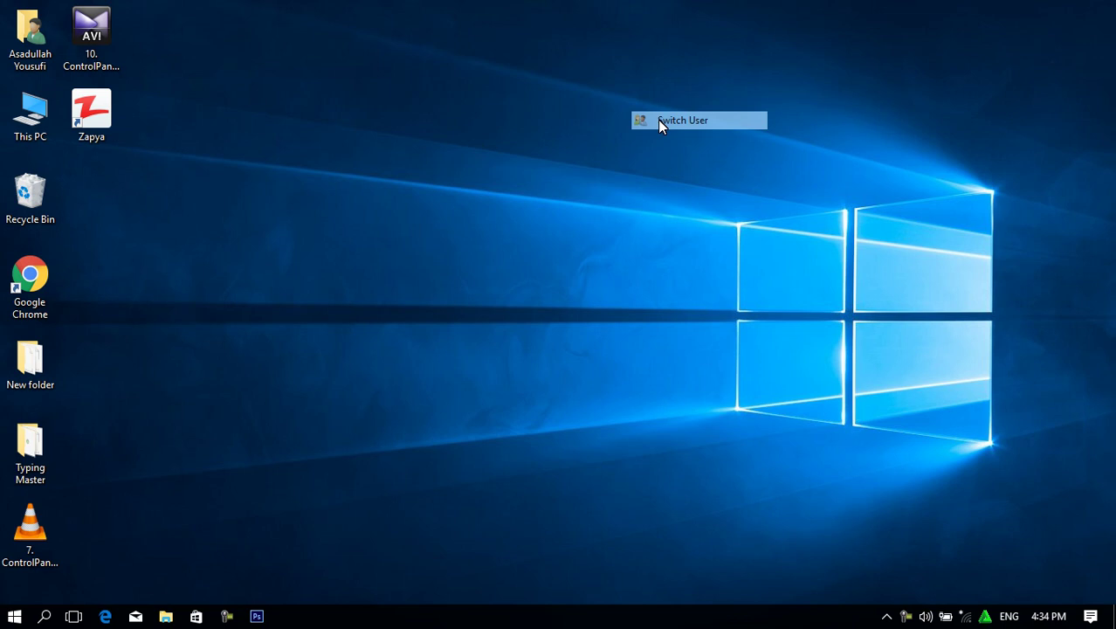
pyautogui.click(658, 120)
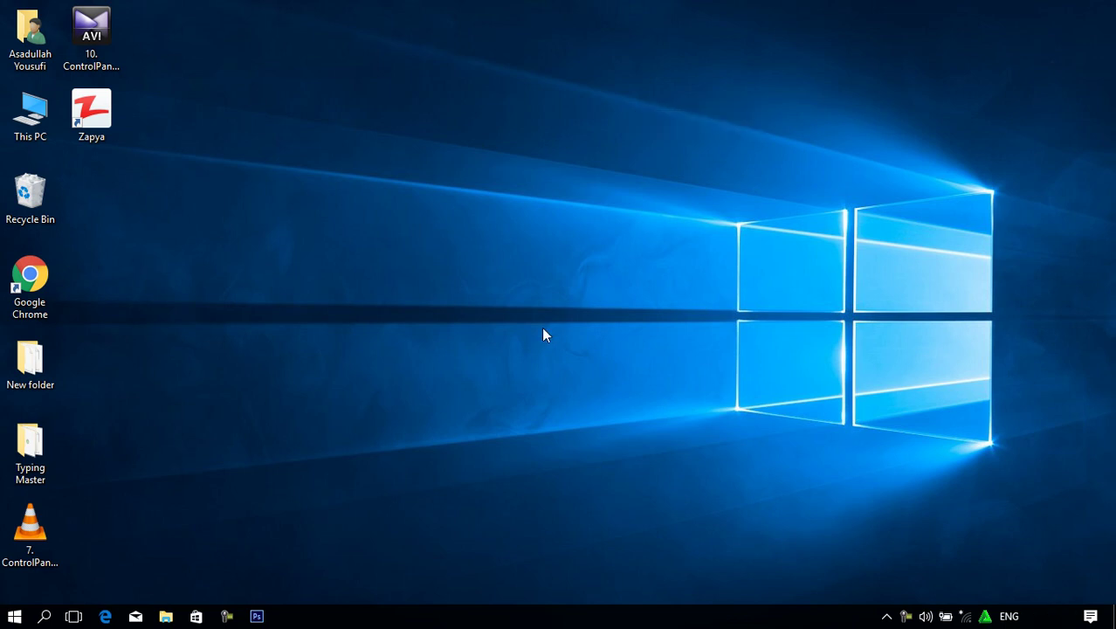
# Refresh the desktop three times from its shortcut menu.
pyautogui.rightClick(406, 10)
pyautogui.click(473, 79)
pyautogui.rightClick(450, 79)
pyautogui.click(517, 146)
pyautogui.rightClick(441, 335)
pyautogui.click(486, 402)
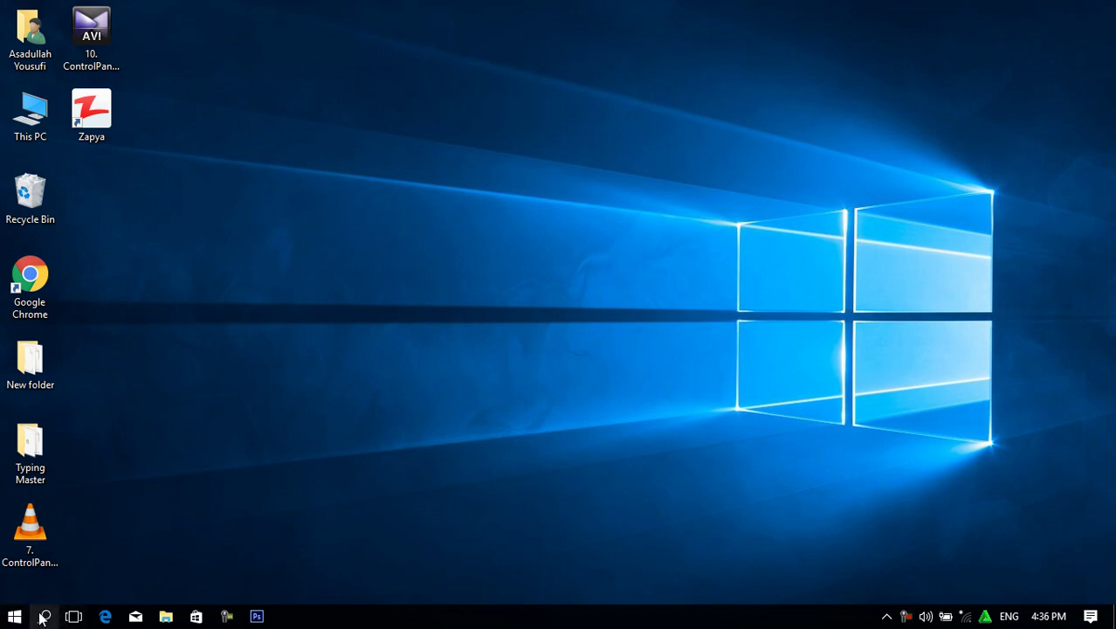
# Open Control Panel via a 'con' search and list the accounts under User Accounts.
pyautogui.press('super')
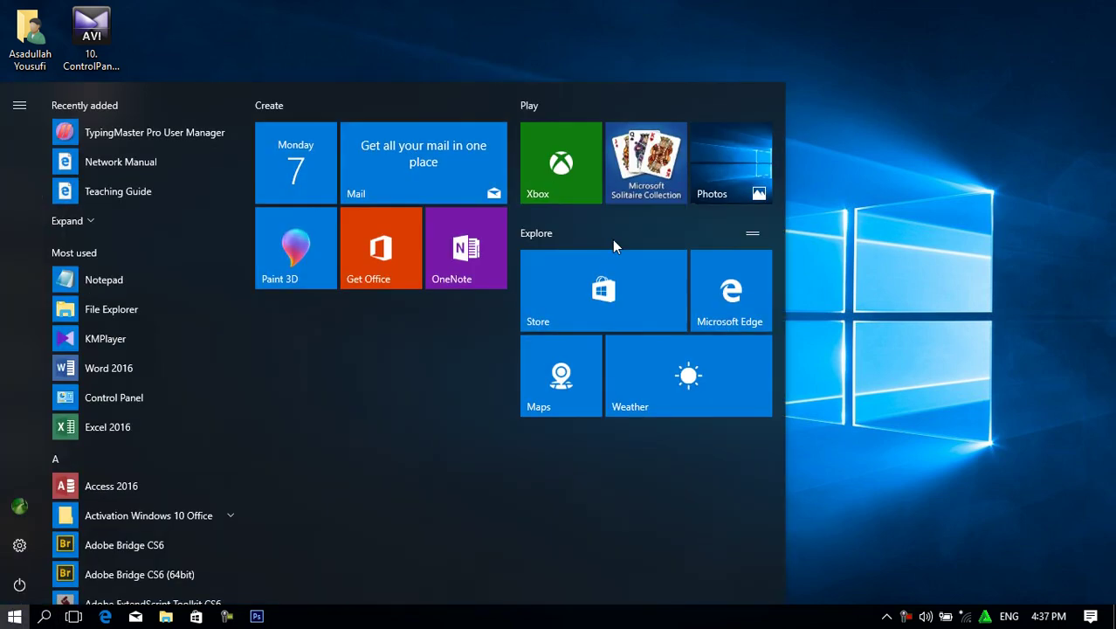
pyautogui.write('cont')
pyautogui.press('Return')
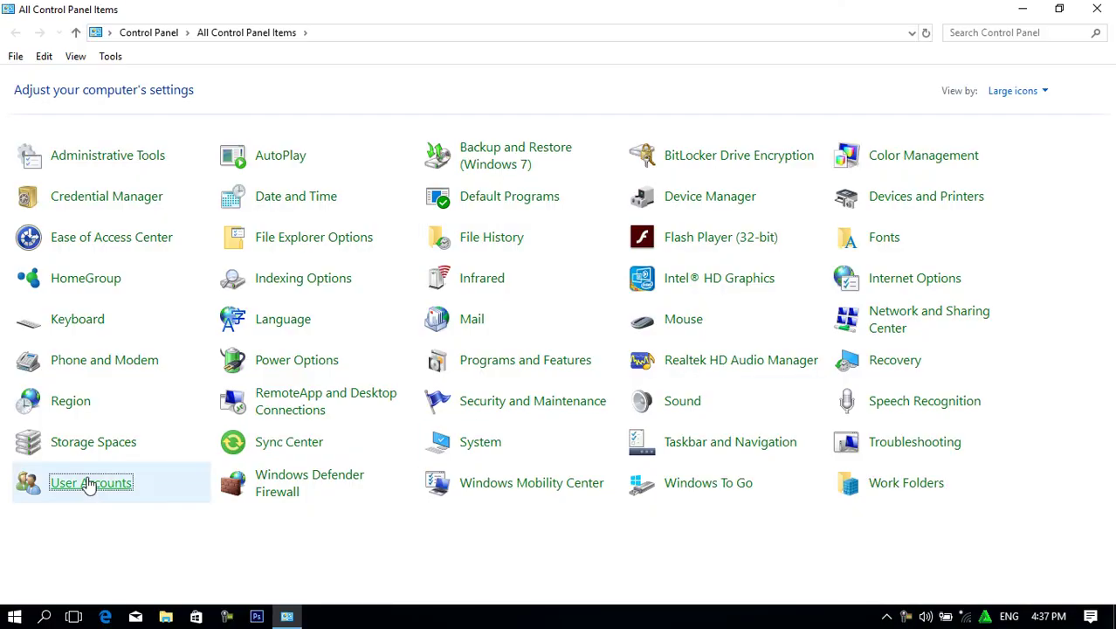
pyautogui.click(87, 483)
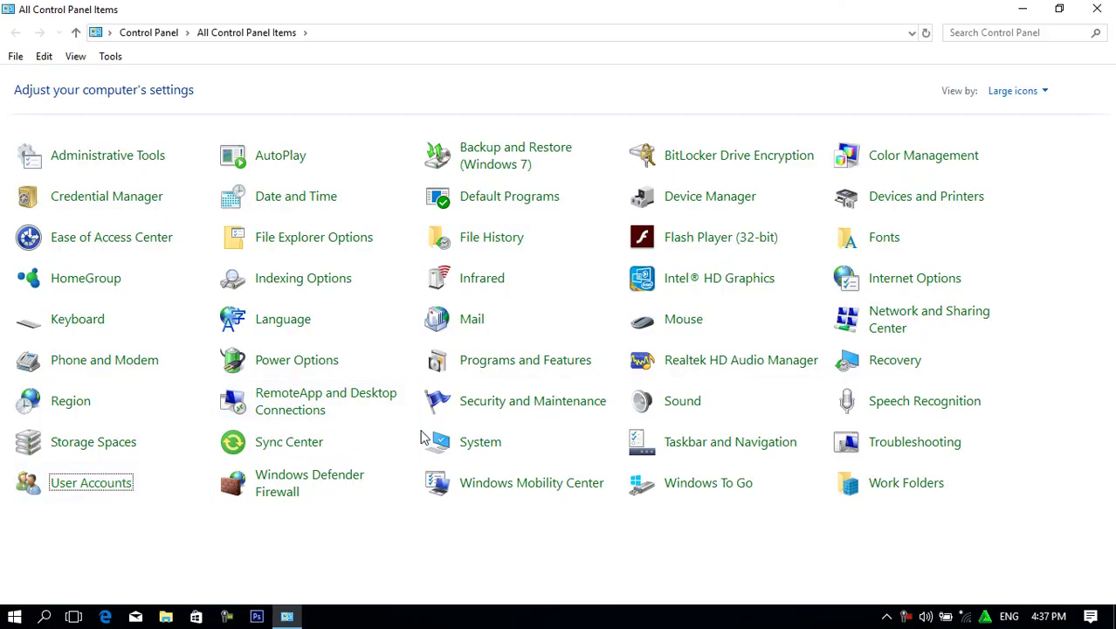
pyautogui.click(281, 217)
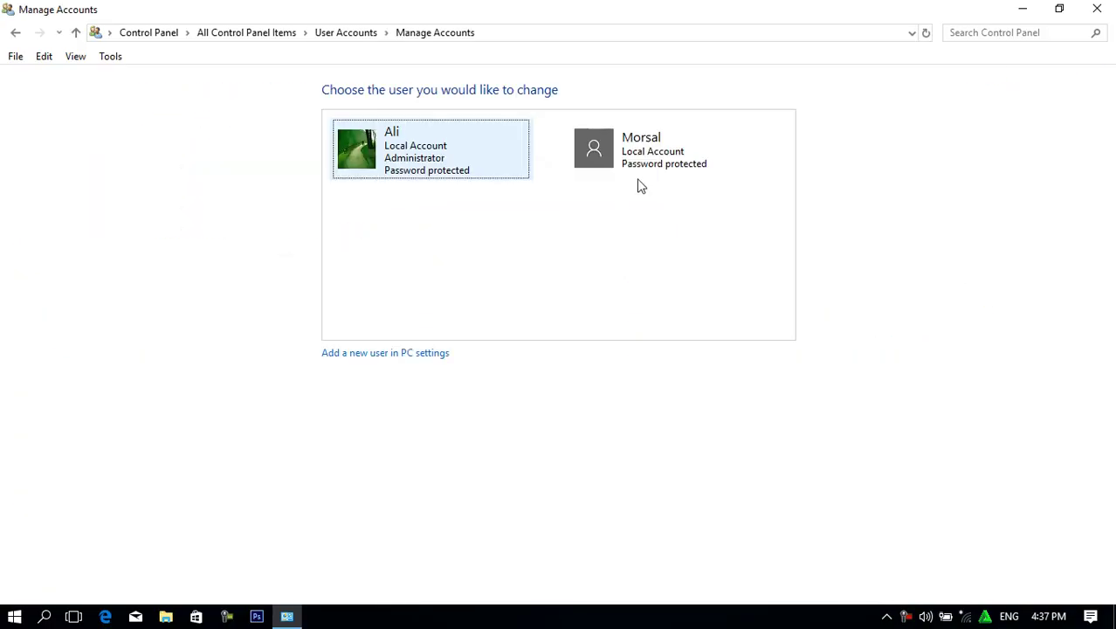
# Open the second account's delete page after viewing its password page, then minimize it.
pyautogui.click(638, 159)
pyautogui.click(362, 136)
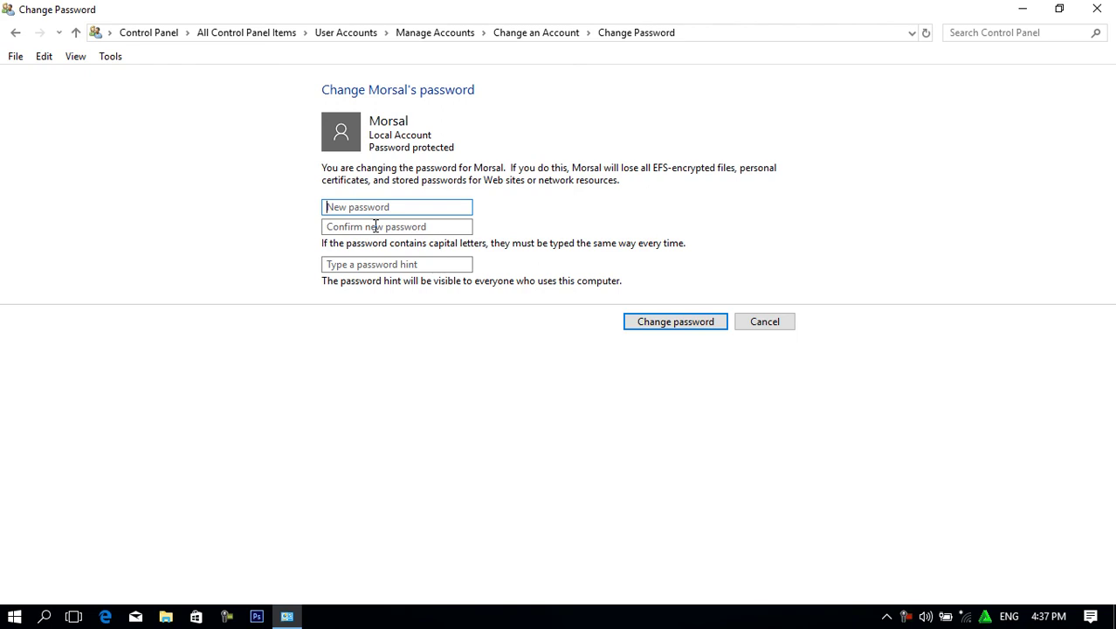
pyautogui.click(14, 35)
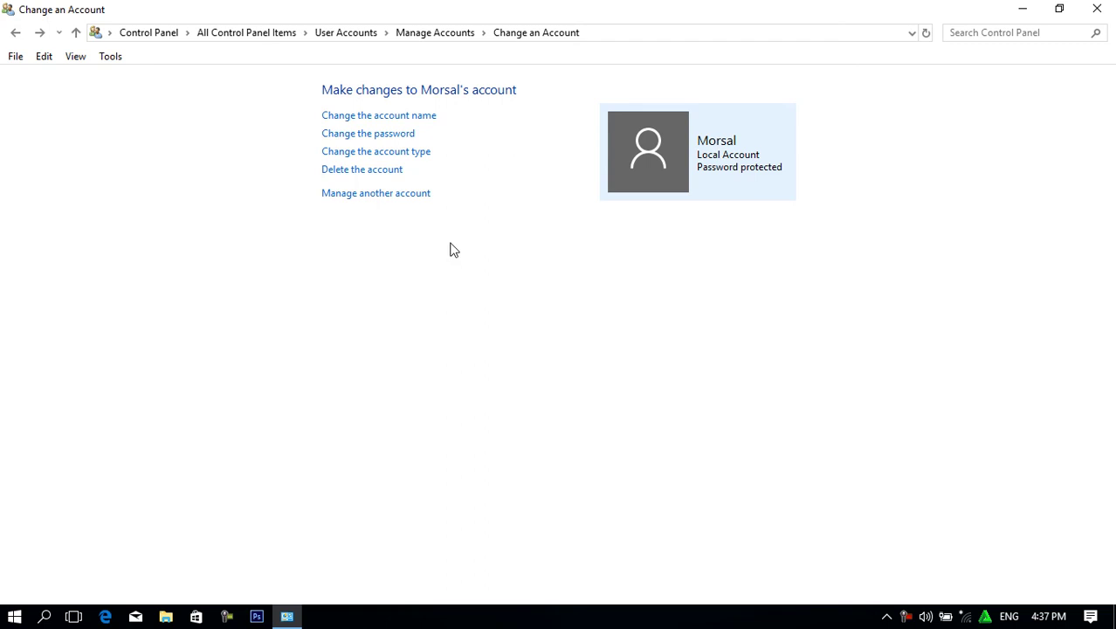
pyautogui.click(400, 173)
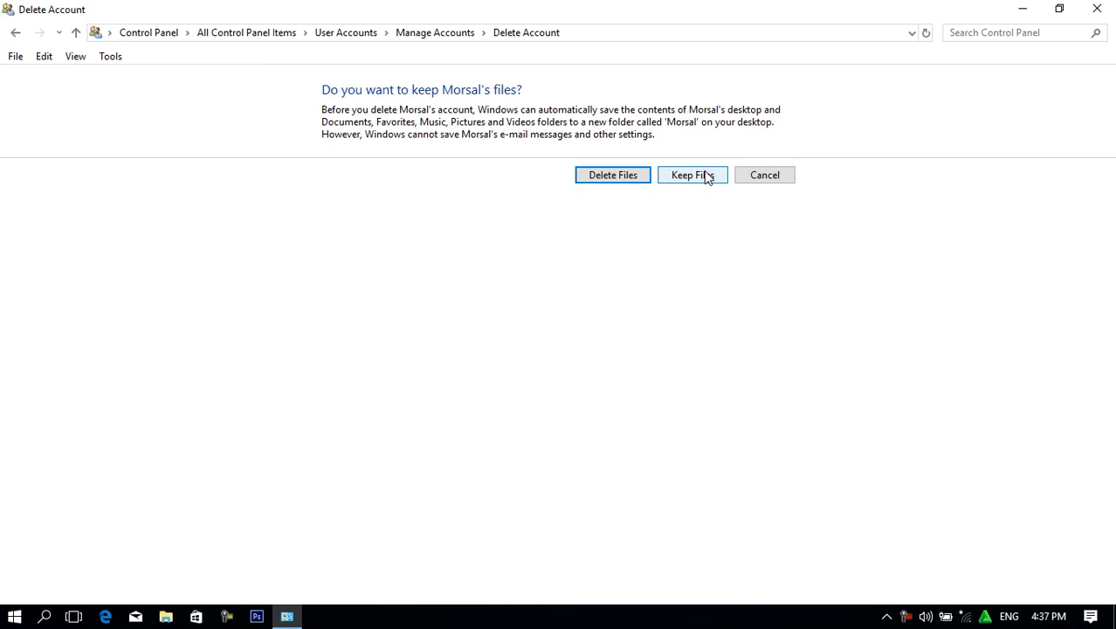
pyautogui.click(1023, 10)
pyautogui.moveTo(211, 55); pyautogui.dragTo(605, 294)
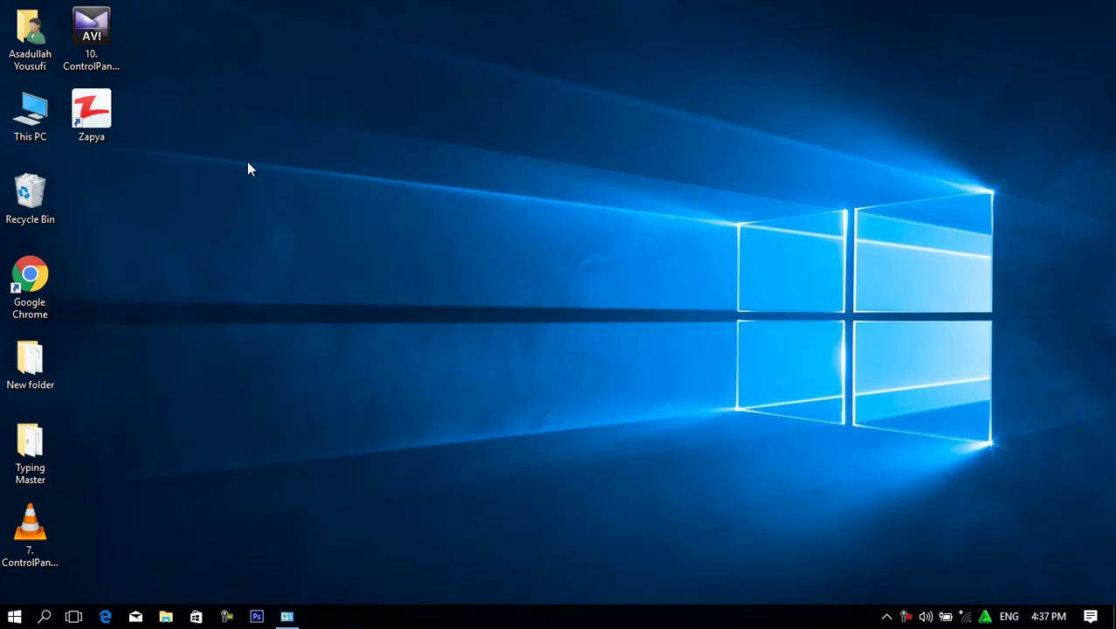
pyautogui.doubleClick(30, 39)
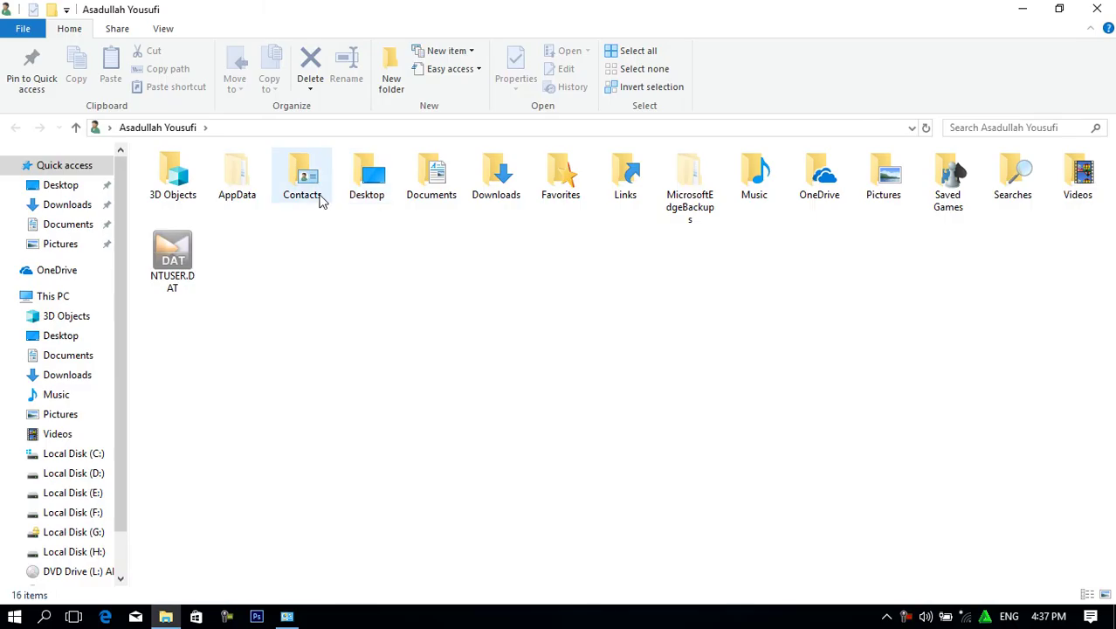
pyautogui.click(321, 201)
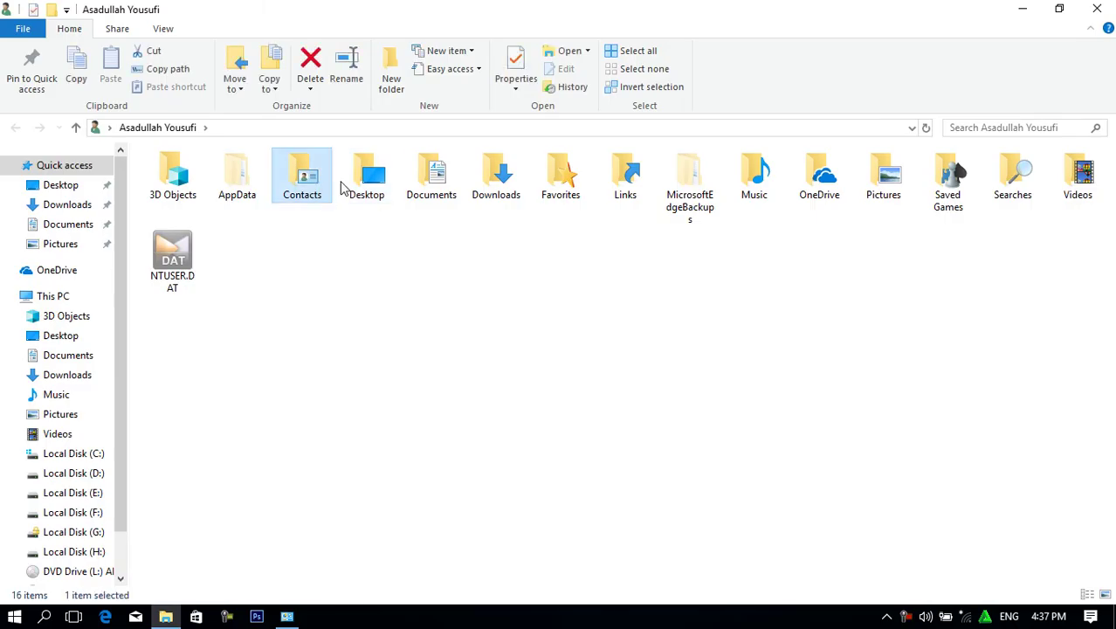
pyautogui.click(360, 186)
pyautogui.click(437, 187)
pyautogui.click(518, 185)
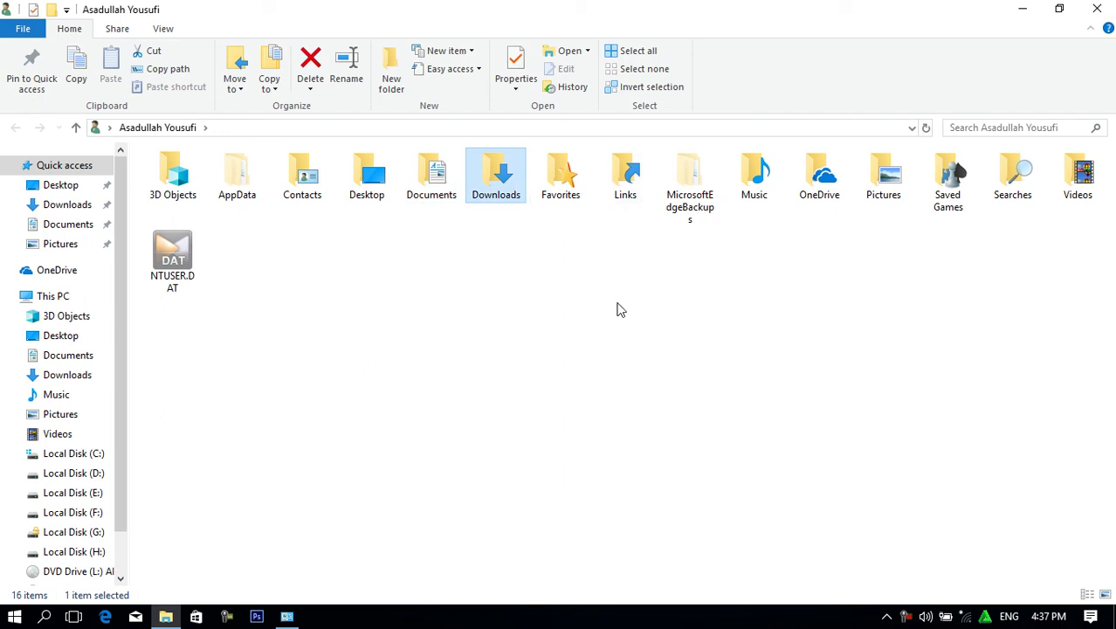
pyautogui.click(1097, 9)
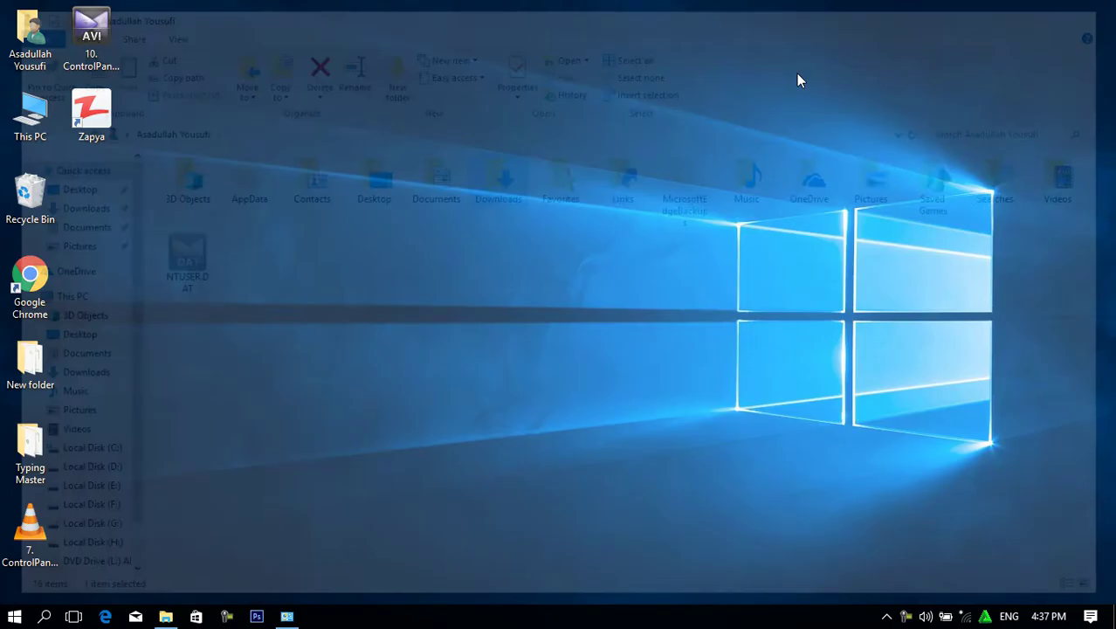
# Delete the second account with its files, accepting the signed-in warning.
pyautogui.click(287, 616)
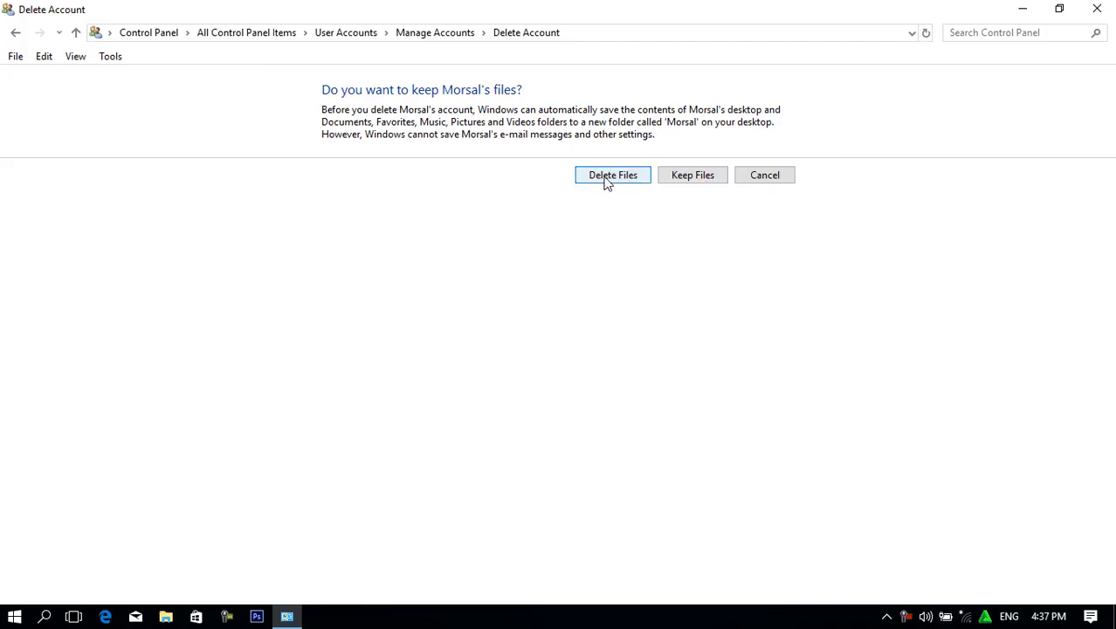
pyautogui.click(606, 181)
pyautogui.press('Return')
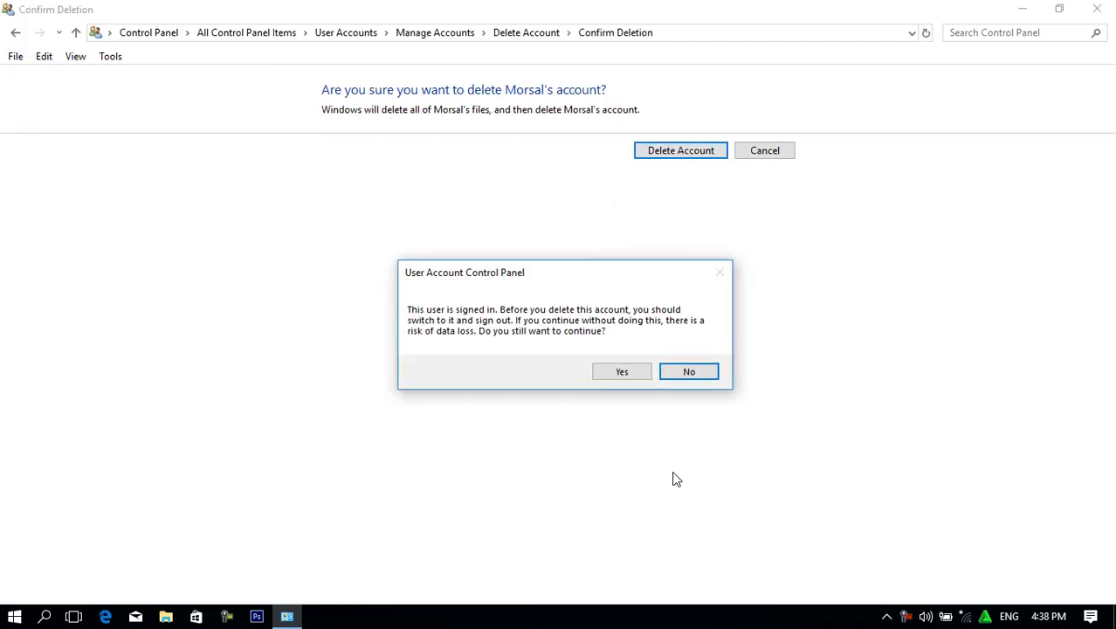
pyautogui.click(624, 376)
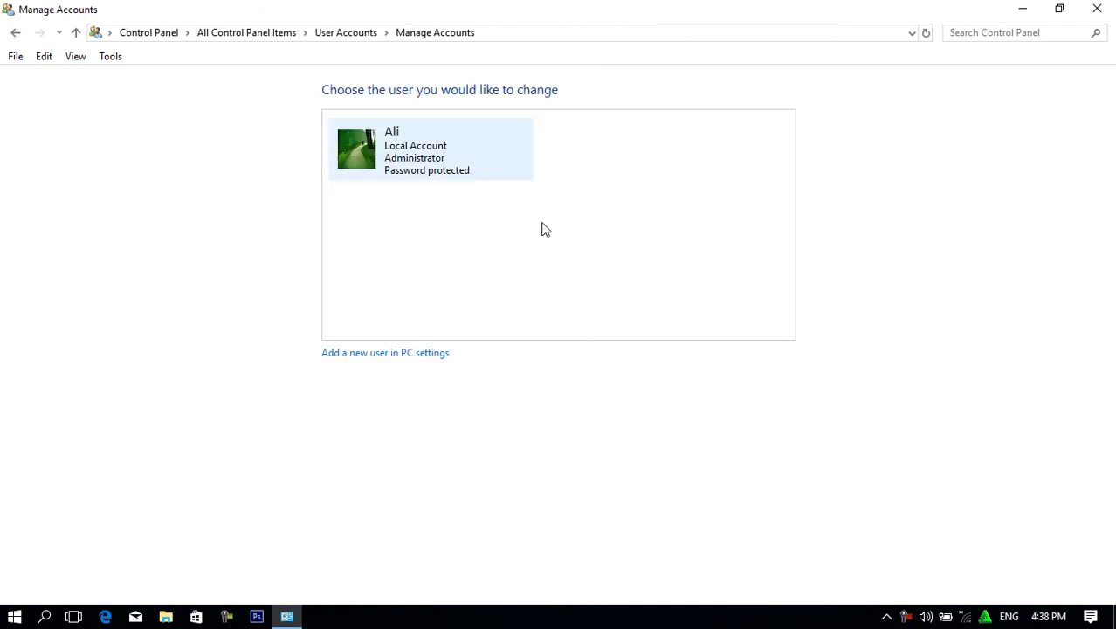
# Close the accounts window and refresh the desktop.
pyautogui.click(1094, 9)
pyautogui.rightClick(491, 74)
pyautogui.click(555, 140)
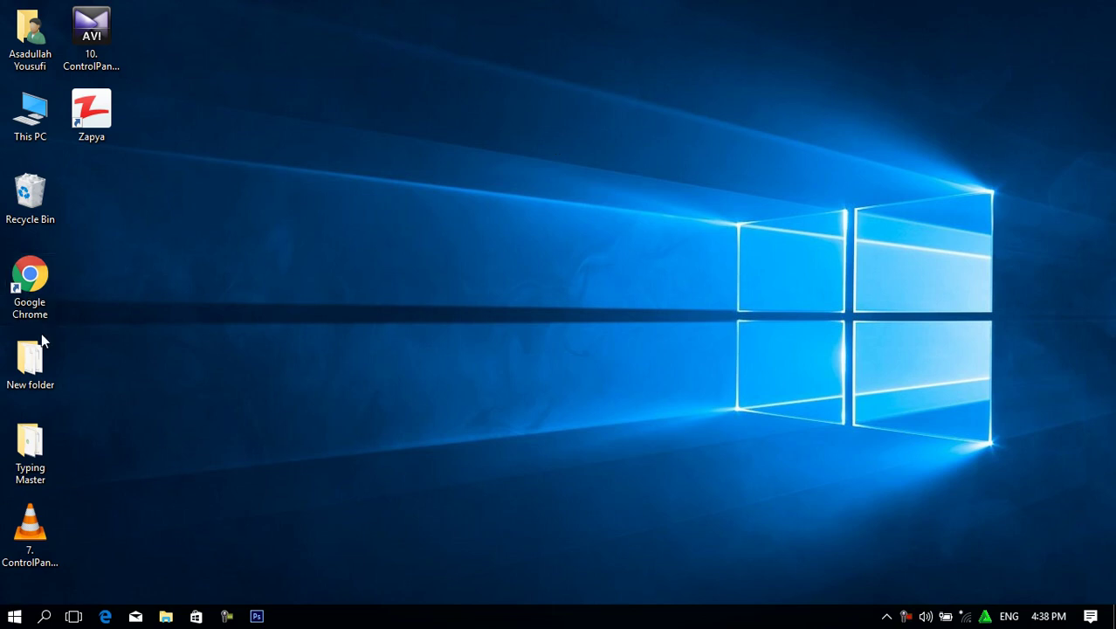
pyautogui.press('super')
pyautogui.write('con')
pyautogui.press('Return')
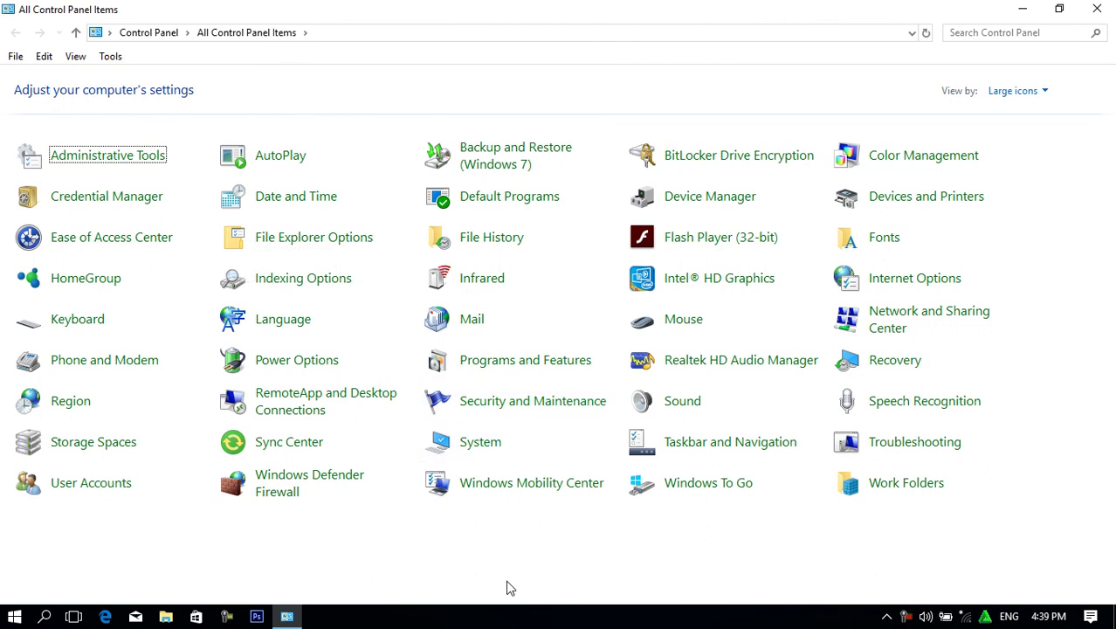
pyautogui.click(1097, 9)
pyautogui.rightClick(478, 82)
pyautogui.click(562, 146)
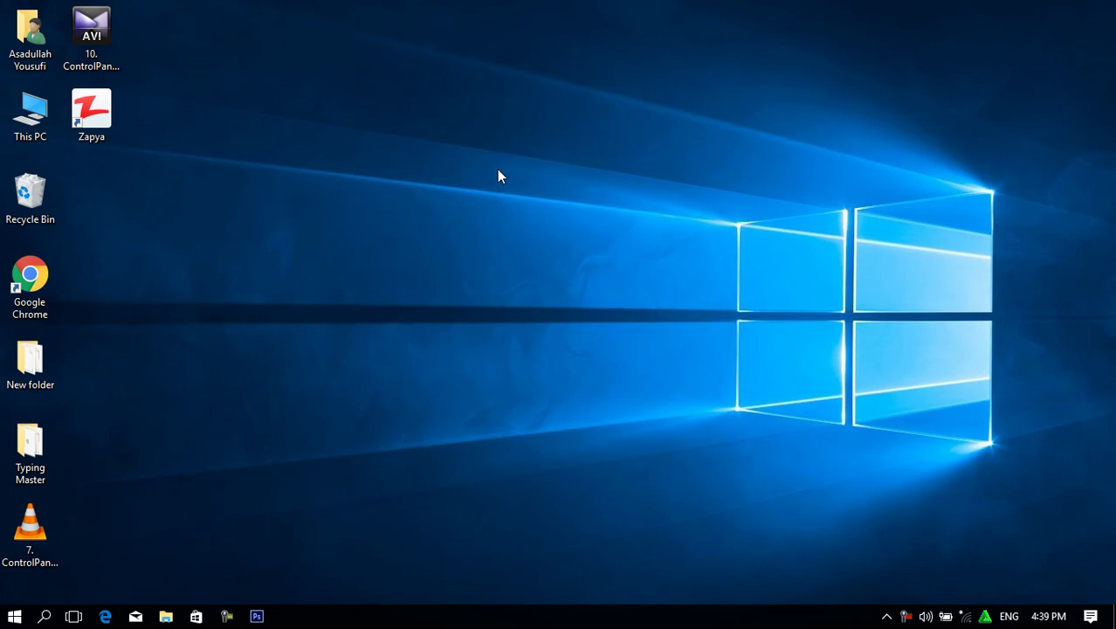